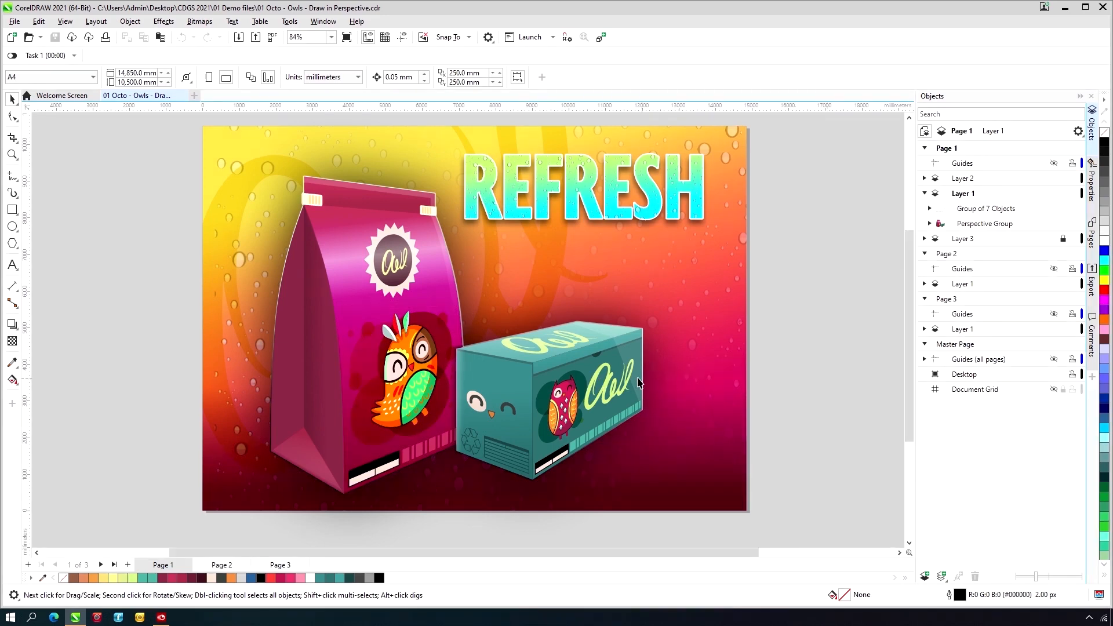
- Open the perspective group of the packaging illustration on page 1 for editing to view its perspective field
{"action": "left_click", "coordinate": [600, 378]}
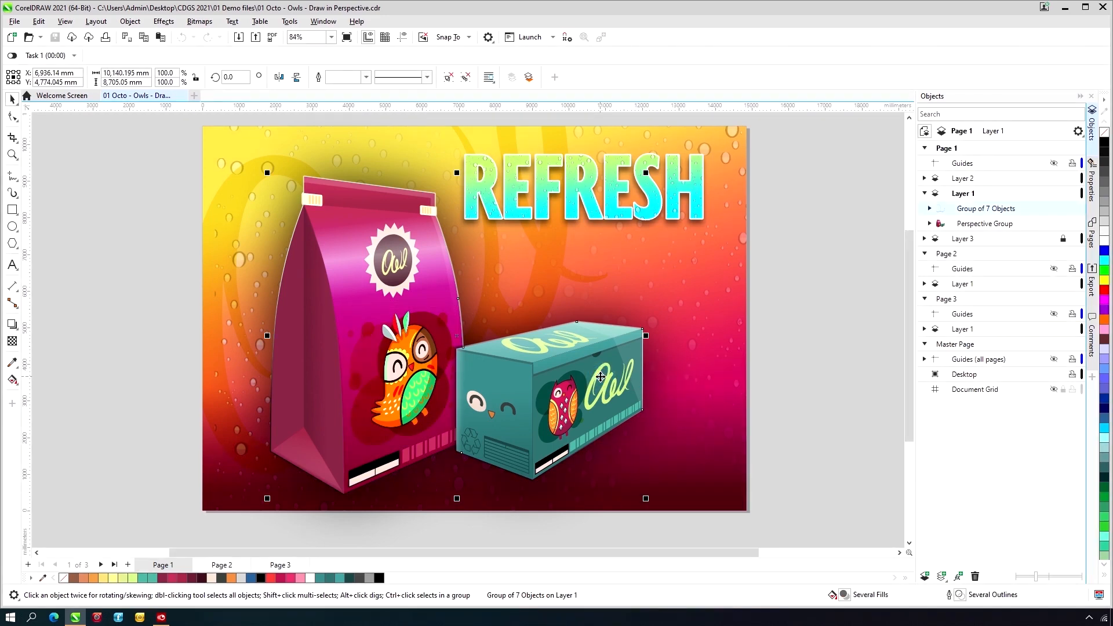
{"action": "left_click", "coordinate": [1004, 225]}
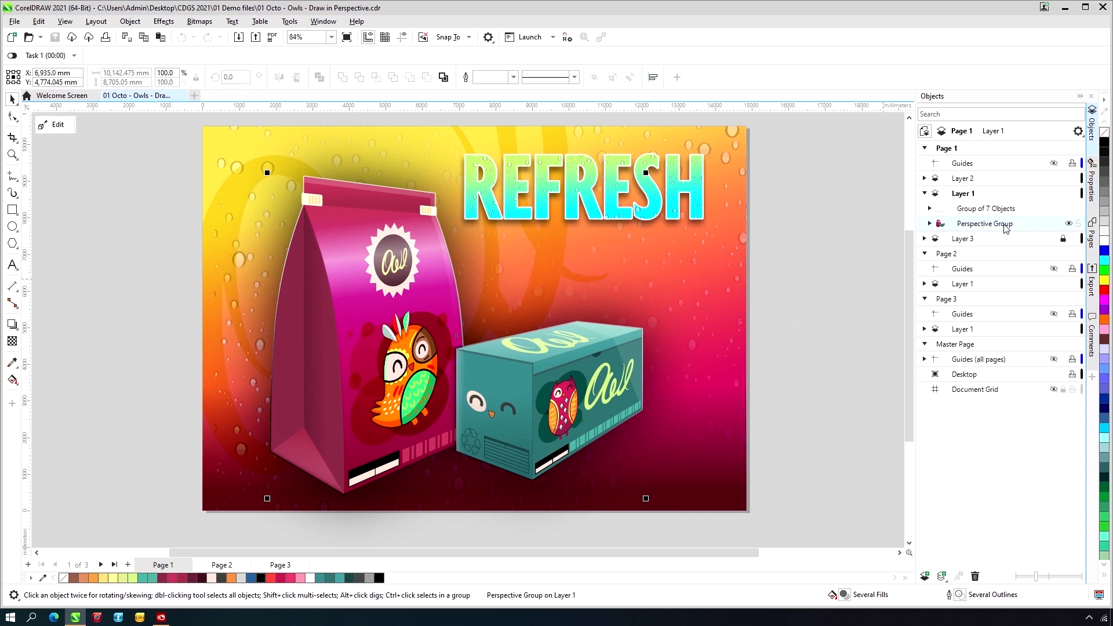
{"action": "left_click", "coordinate": [58, 125]}
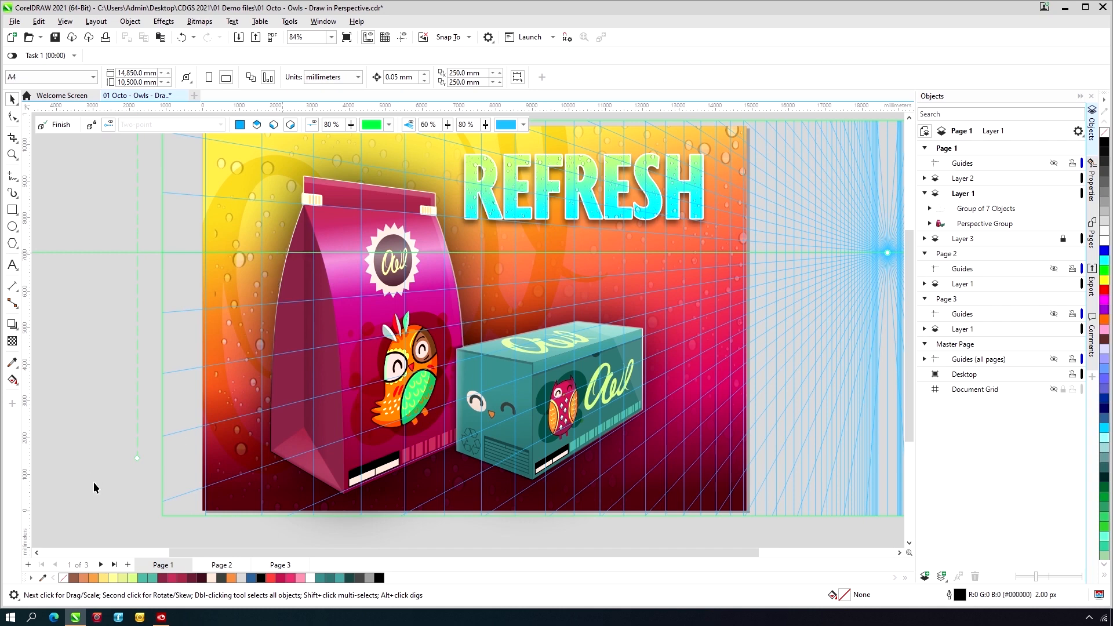
- Examine the four sample perspective fields with their boxes on page 2
{"action": "left_click", "coordinate": [223, 565]}
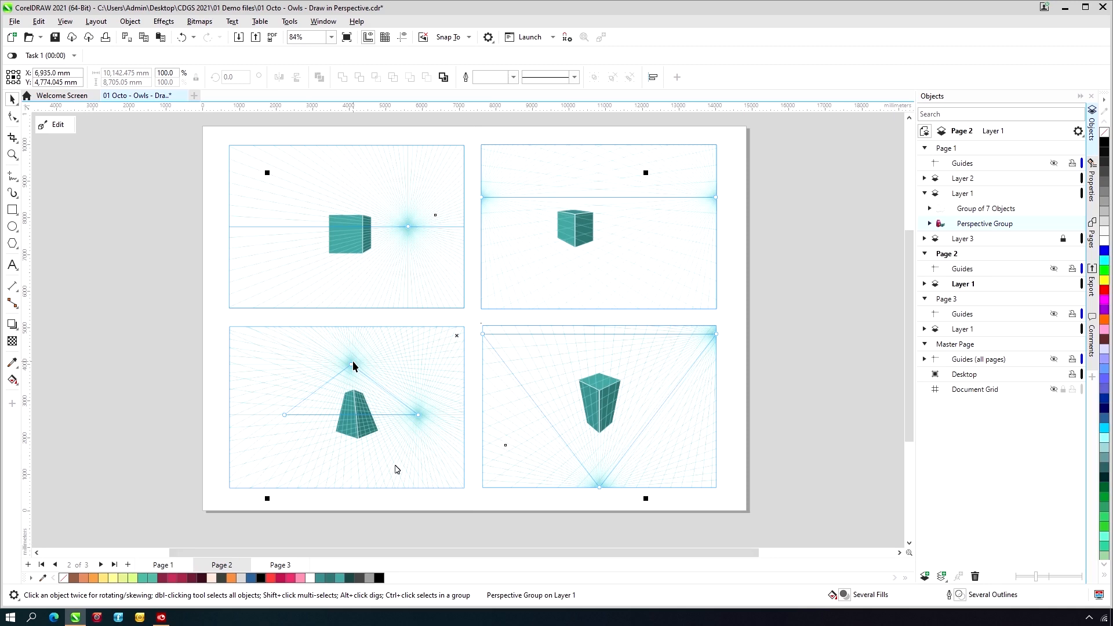
{"action": "left_click", "coordinate": [183, 311]}
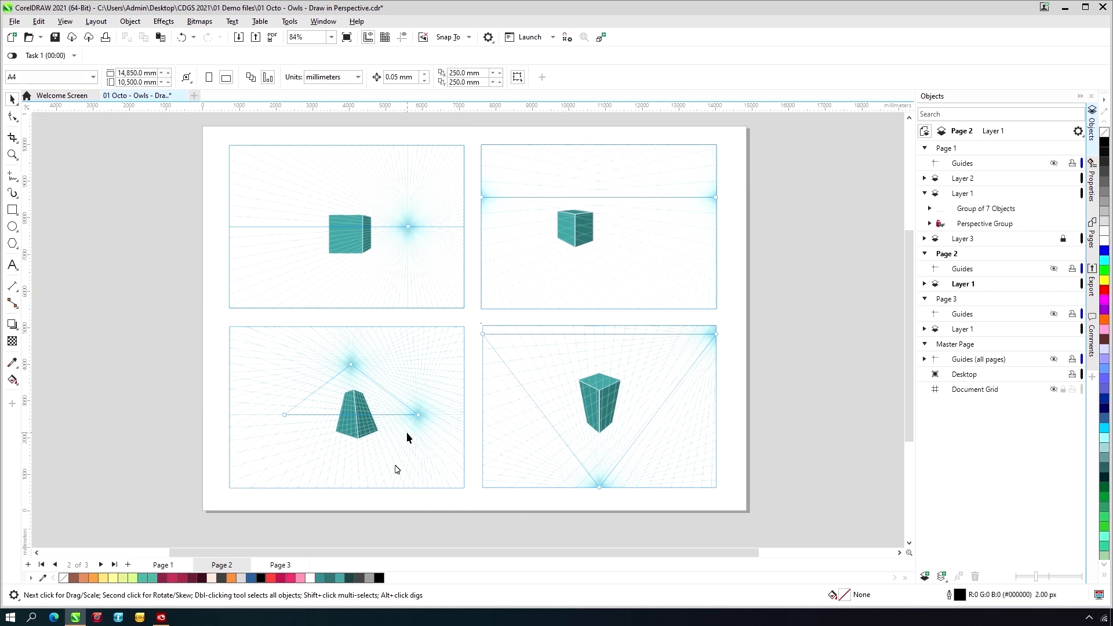
{"action": "scroll", "coordinate": [406, 432], "scroll_direction": "down", "scroll_amount": 1}
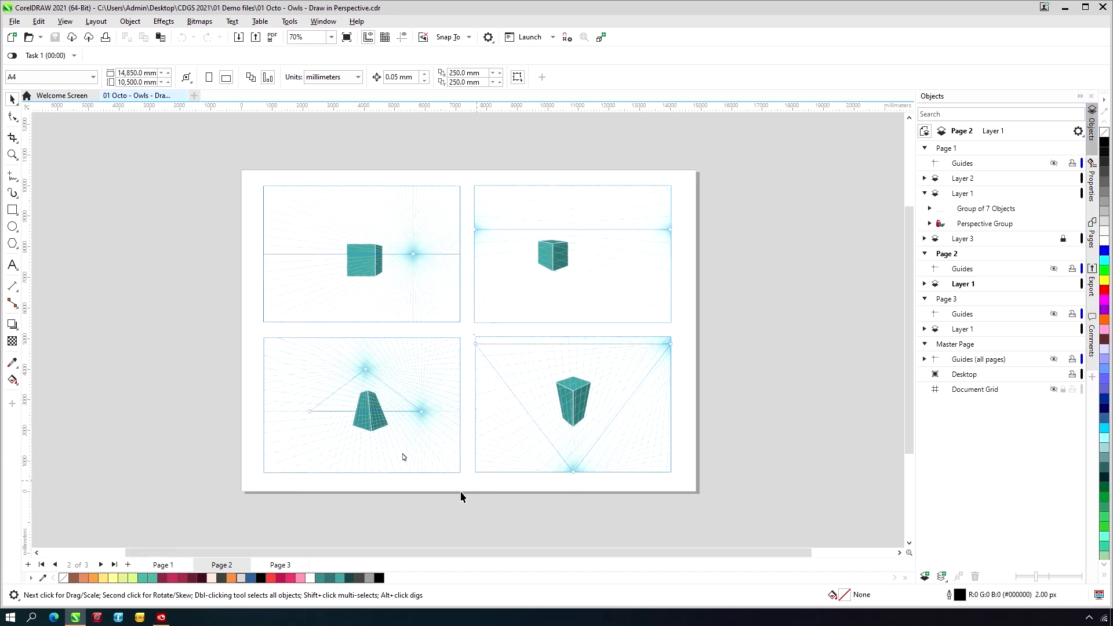
- Add a blank page after page 2 and draw a Two-point perspective field covering nearly the whole page
{"action": "left_click", "coordinate": [127, 566]}
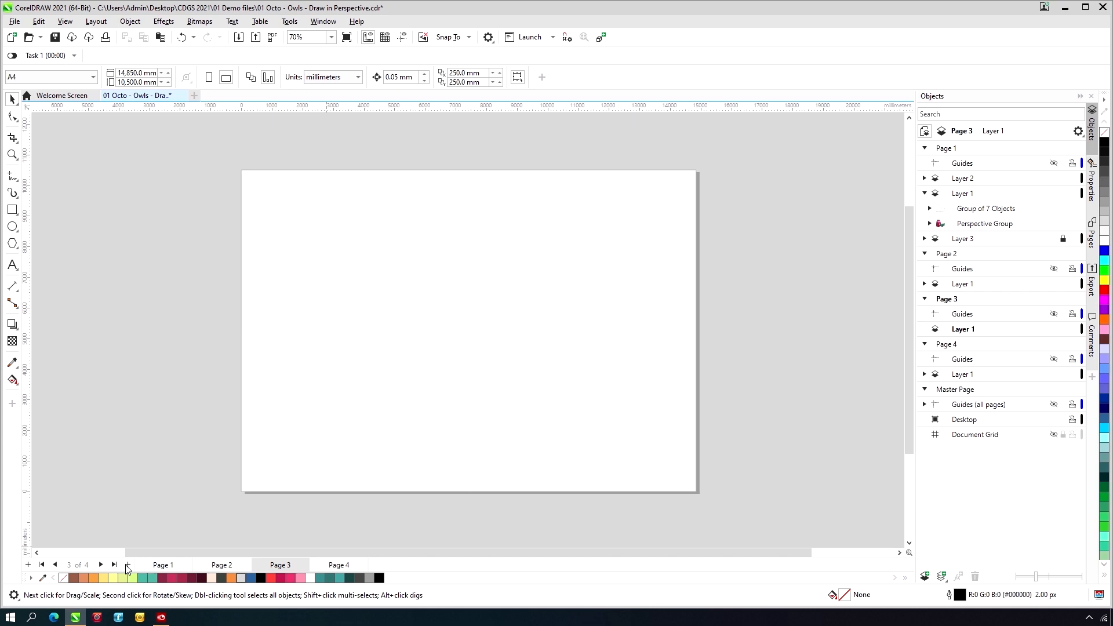
{"action": "left_click", "coordinate": [130, 22]}
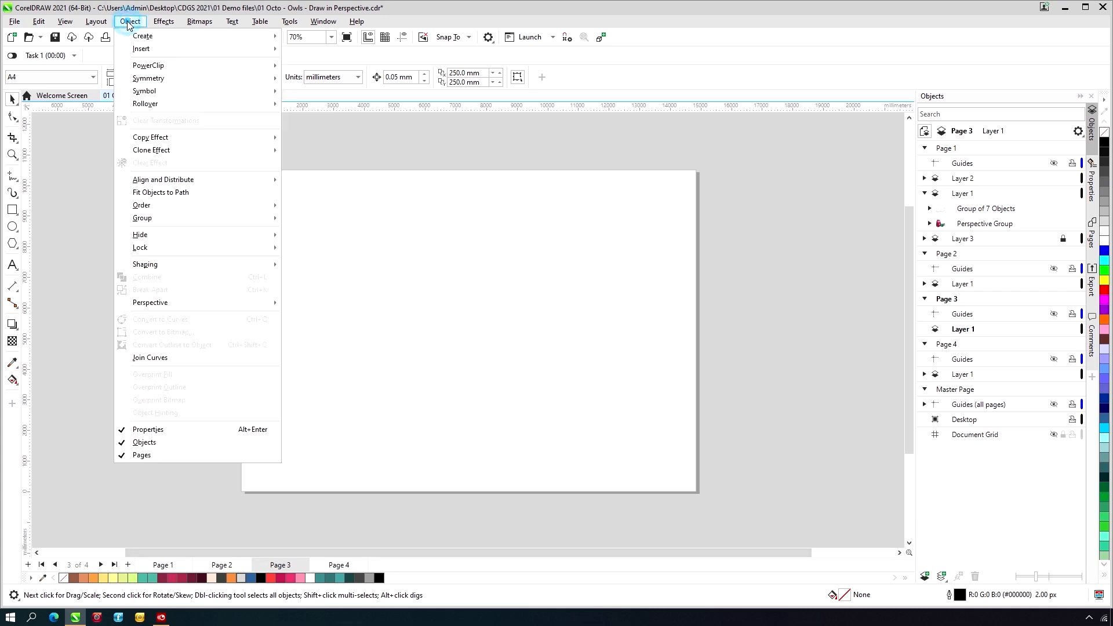
{"action": "mouse_move", "coordinate": [272, 302]}
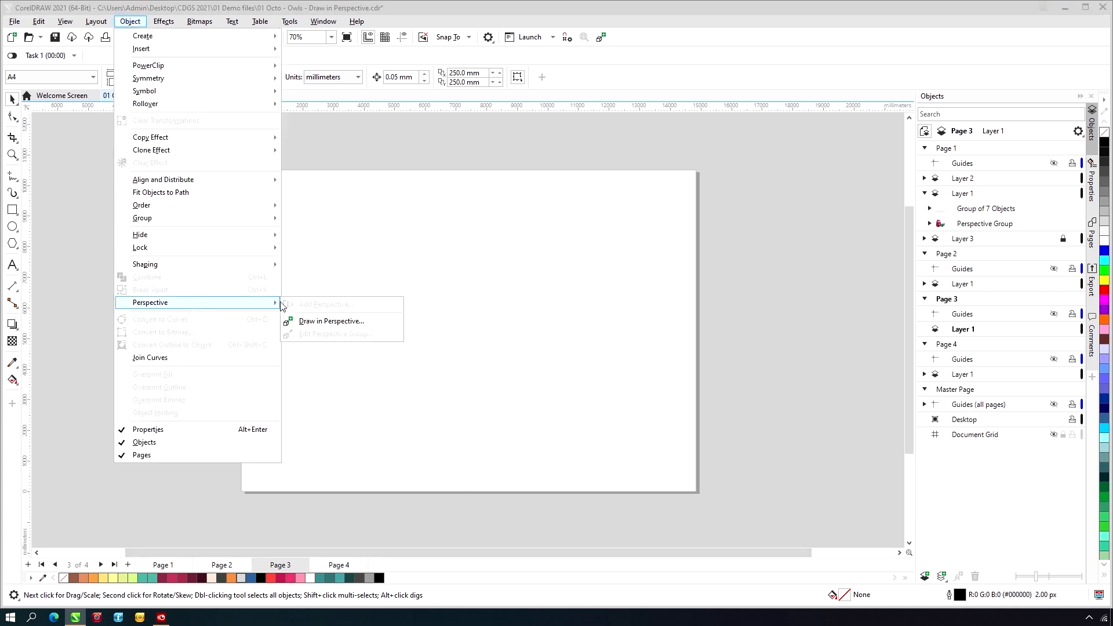
{"action": "left_click", "coordinate": [319, 322]}
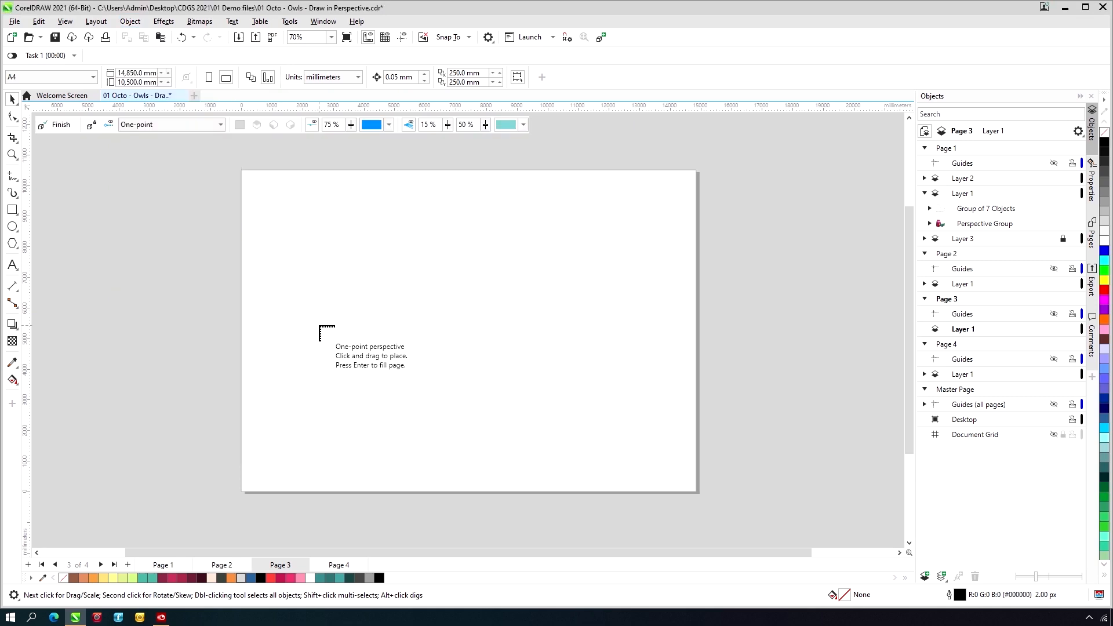
{"action": "left_click", "coordinate": [220, 125]}
{"action": "left_click", "coordinate": [197, 148]}
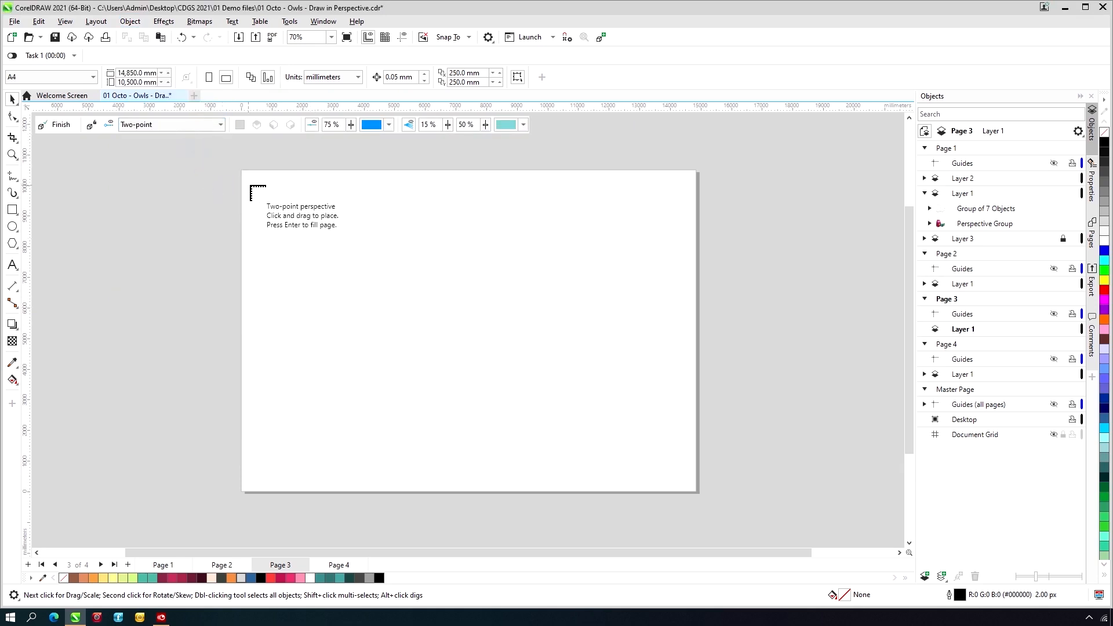
{"action": "left_click_drag", "start_coordinate": [251, 180], "coordinate": [687, 481]}
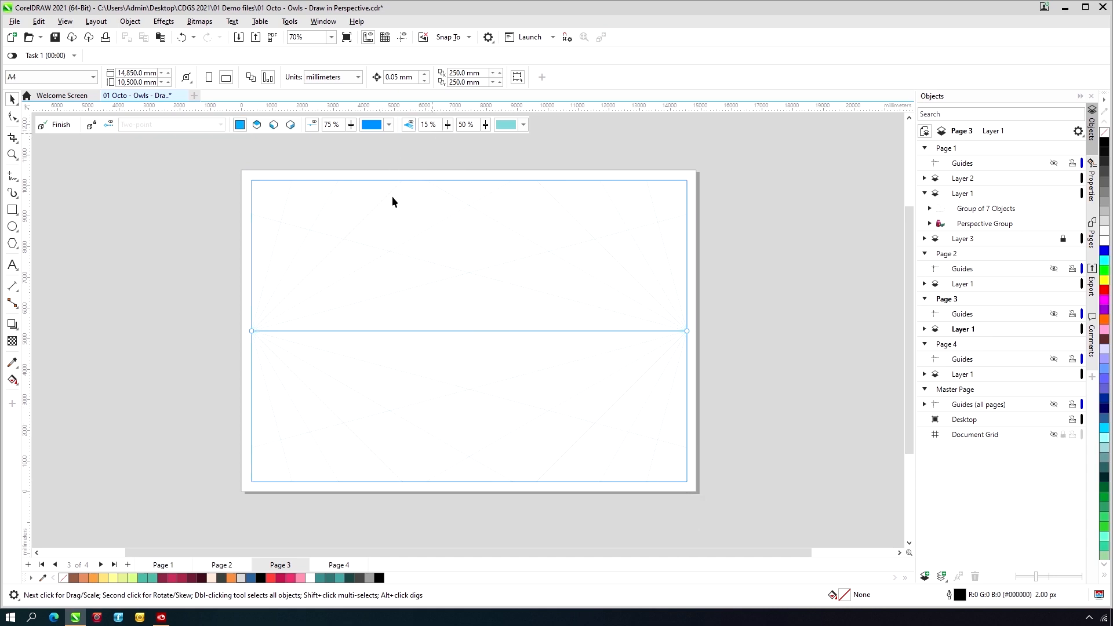
- Set the density of the perspective lines to 75%
{"action": "double_click", "coordinate": [427, 125]}
{"action": "type", "text": "75"}
{"action": "key", "text": "Return"}
{"action": "left_click_drag", "start_coordinate": [687, 330], "coordinate": [796, 323]}
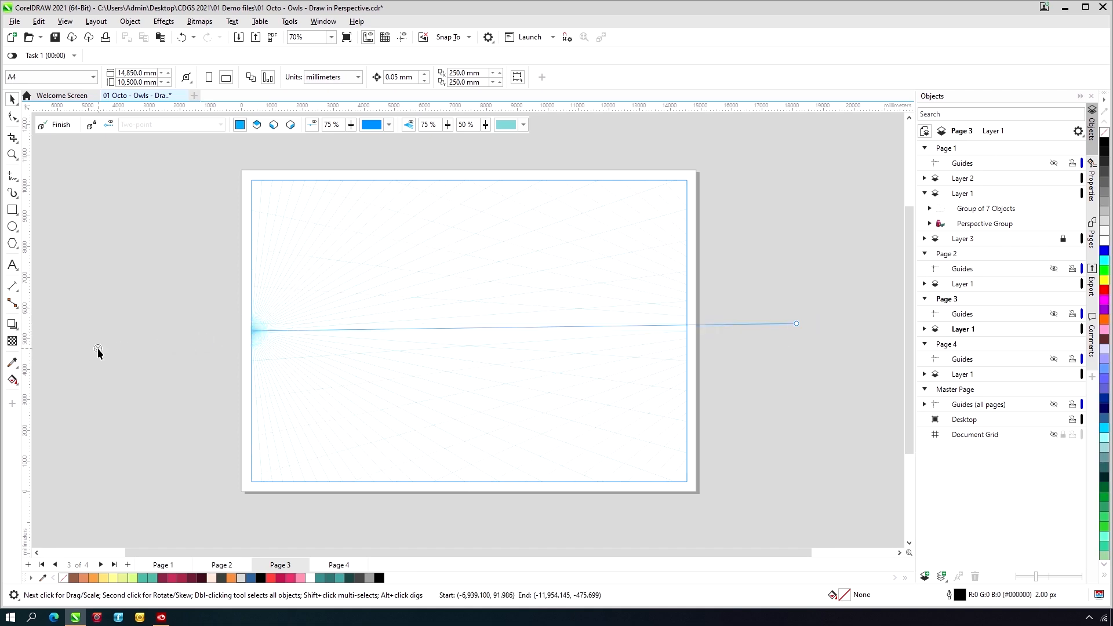
{"action": "left_click_drag", "start_coordinate": [98, 333], "coordinate": [98, 332]}
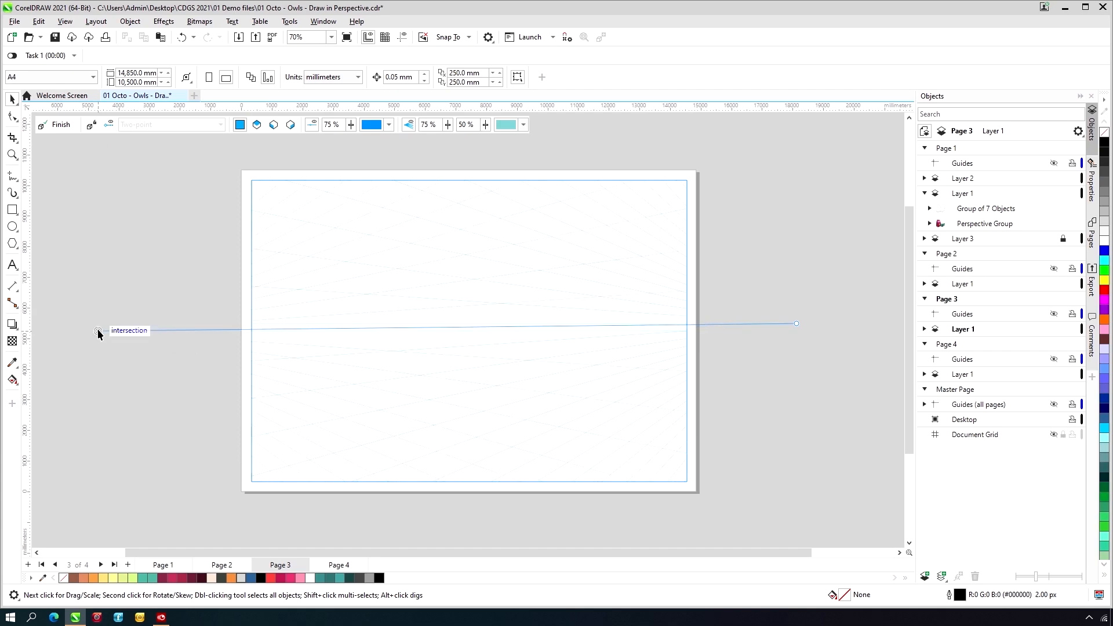
{"action": "key", "text": "ctrl+z"}
{"action": "key", "text": "ctrl+z"}
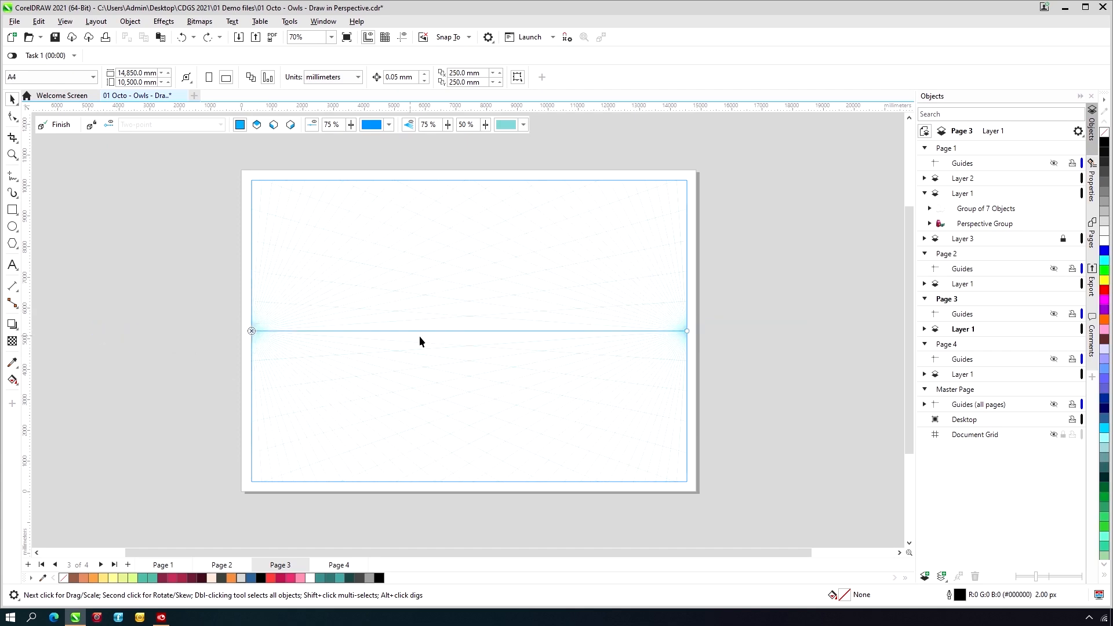
- Raise the horizon line to the field's upper part and draw a top-plane rectangle about 5,545 by 1,882 mm overall below it
{"action": "left_click_drag", "start_coordinate": [455, 331], "coordinate": [480, 251]}
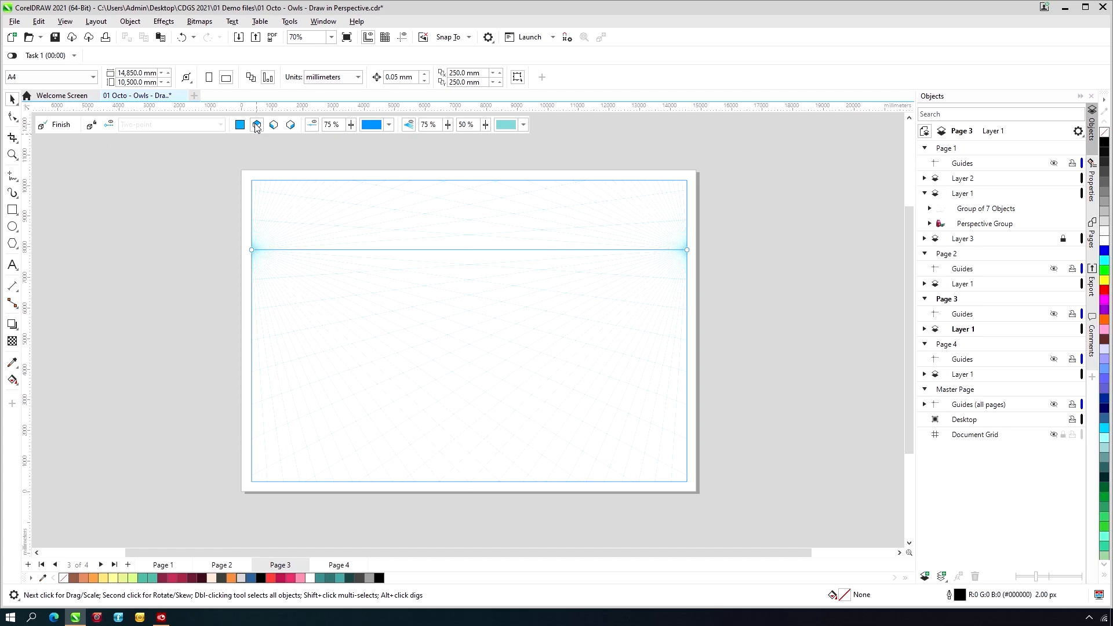
{"action": "left_click", "coordinate": [12, 211]}
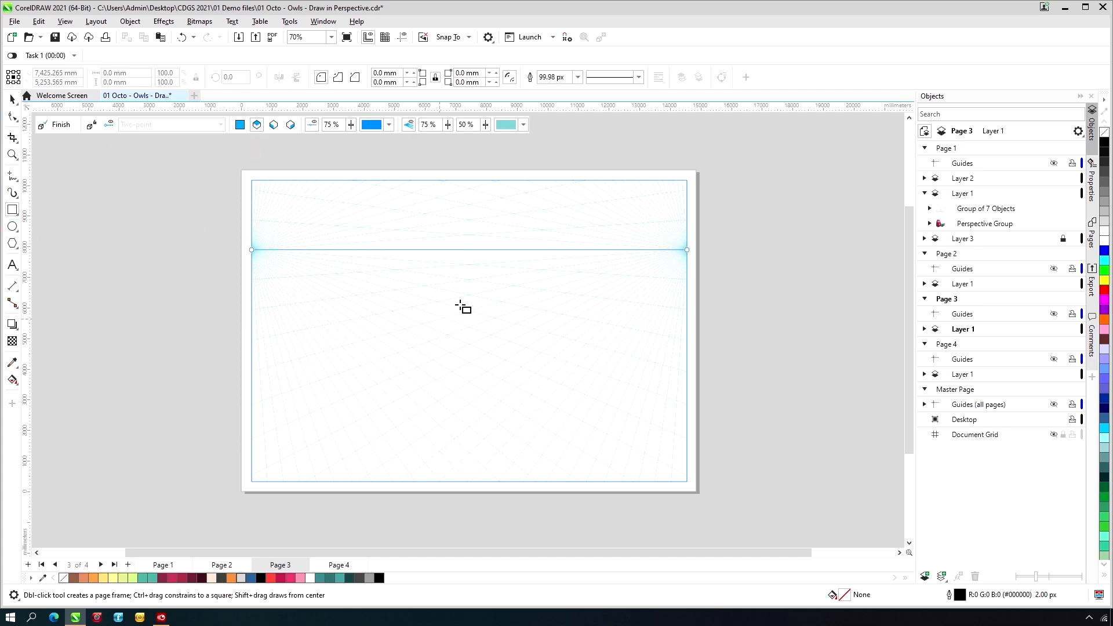
{"action": "left_click_drag", "start_coordinate": [470, 296], "coordinate": [451, 351]}
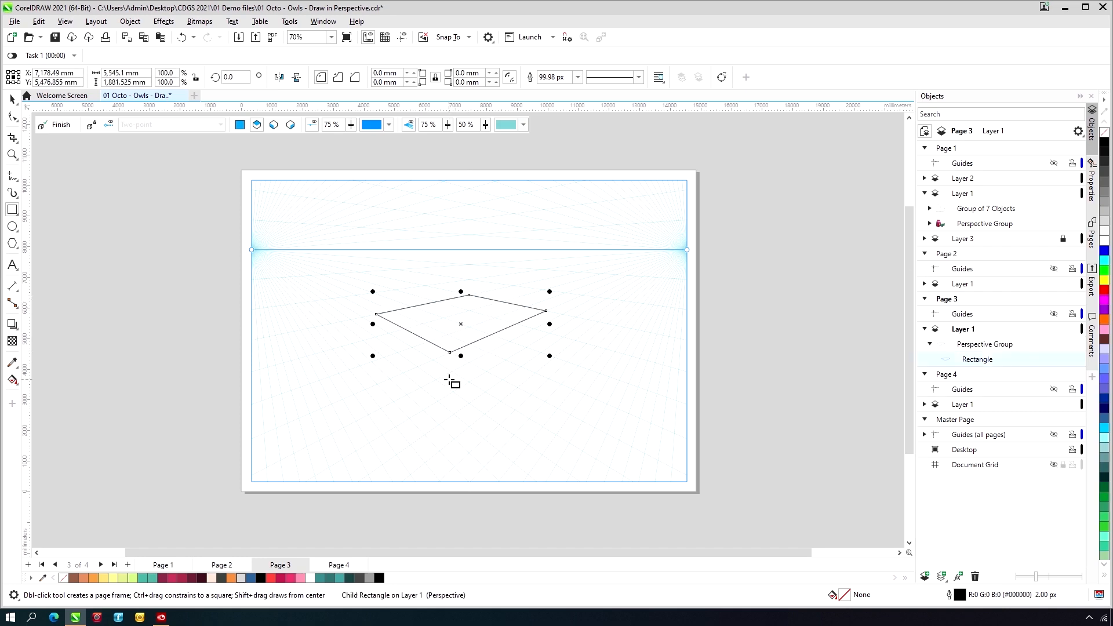
- Draw a rectangle on the left plane from the top face's left corner, about 2,504 by 3,066 mm overall, for the box's left side
{"action": "key", "text": "z"}
{"action": "left_click_drag", "start_coordinate": [339, 270], "coordinate": [599, 460]}
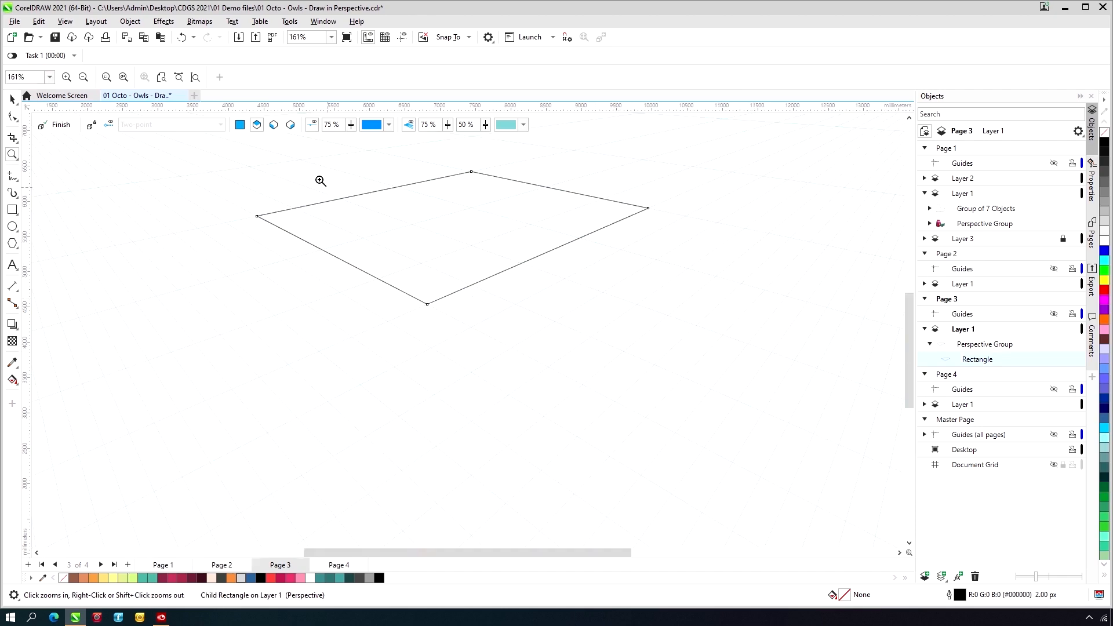
{"action": "left_click", "coordinate": [273, 126]}
{"action": "left_click", "coordinate": [14, 212]}
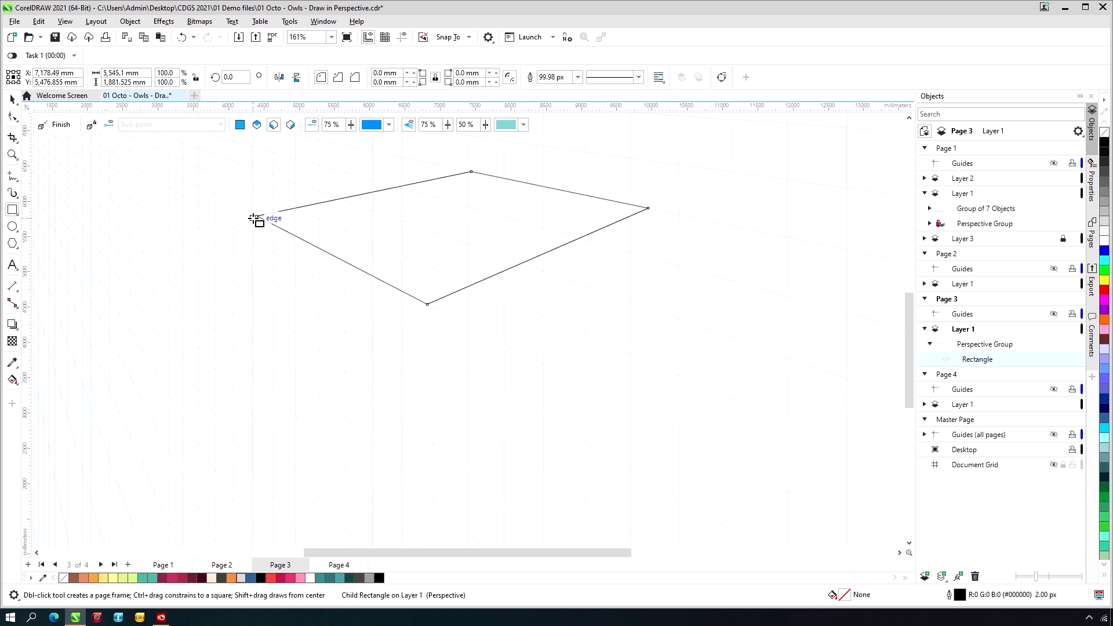
{"action": "left_click_drag", "start_coordinate": [257, 216], "coordinate": [415, 459]}
{"action": "left_click_drag", "start_coordinate": [422, 473], "coordinate": [434, 430]}
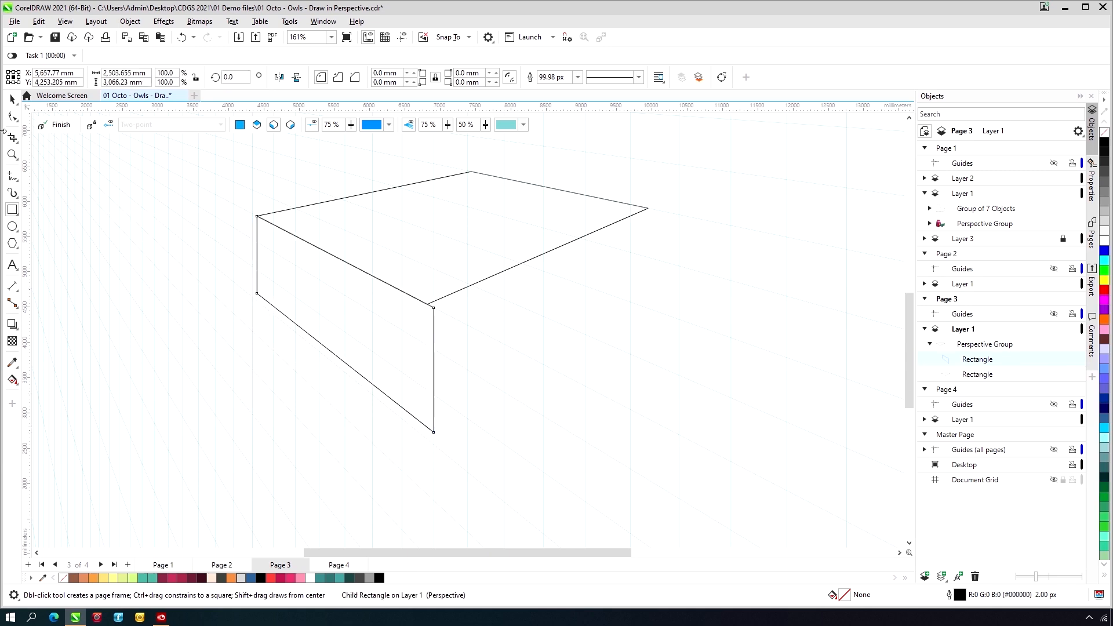
- Narrow the left face to meet the top face's front corner and extend it downward to about 2,413 by 3,698 mm overall
{"action": "left_click", "coordinate": [12, 99]}
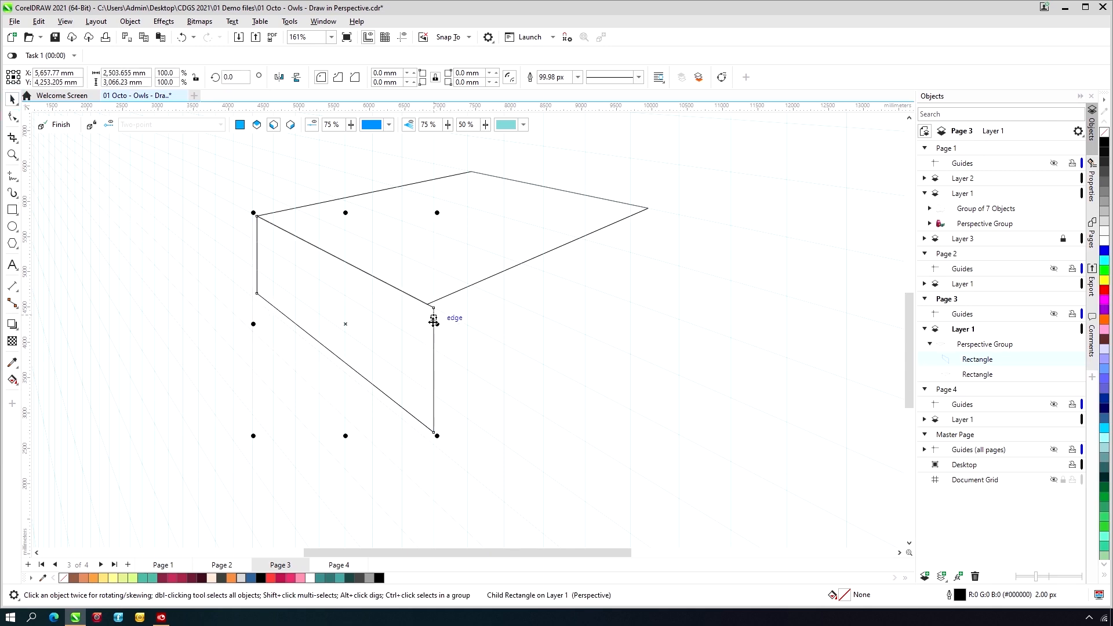
{"action": "mouse_move", "coordinate": [435, 324]}
{"action": "left_mouse_down"}
{"action": "mouse_move", "coordinate": [430, 303]}
{"action": "mouse_move", "coordinate": [429, 313]}
{"action": "left_mouse_up"}
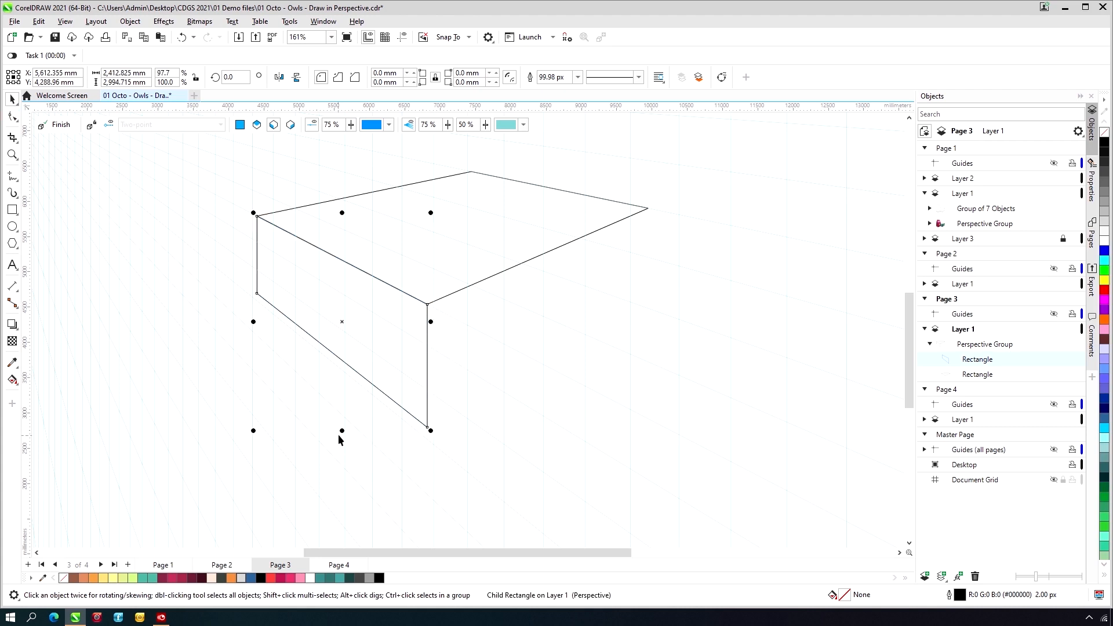
{"action": "left_click_drag", "start_coordinate": [342, 430], "coordinate": [330, 516]}
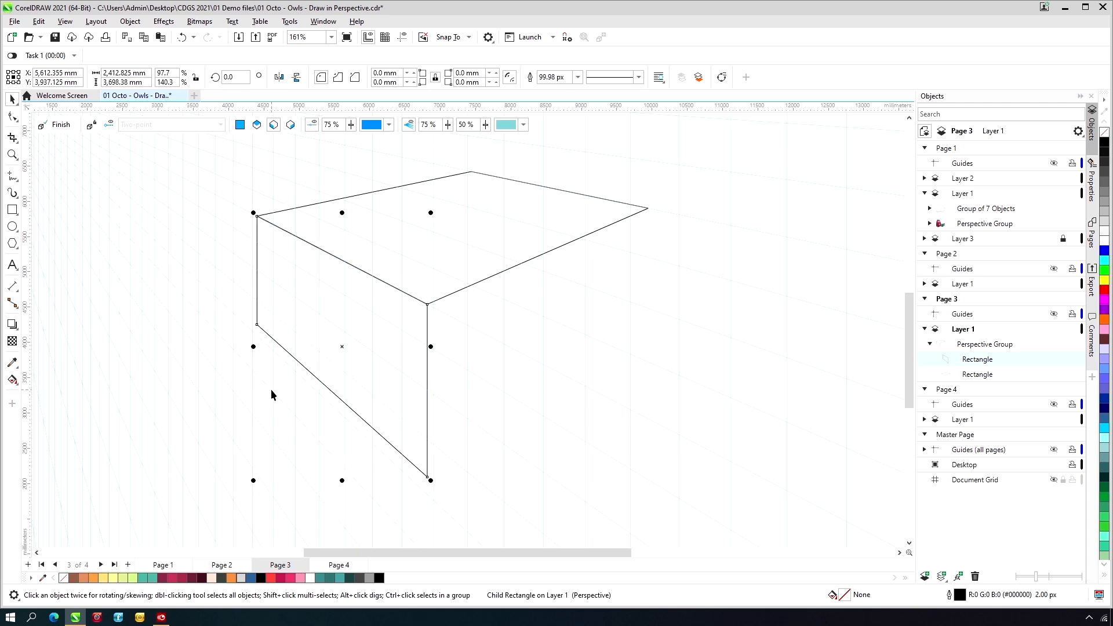
- Draw a right-plane rectangle from the top face's right corner to the left face's lower front corner, about 3,118 by 3,802 mm overall
{"action": "left_click", "coordinate": [291, 125]}
{"action": "left_click", "coordinate": [10, 212]}
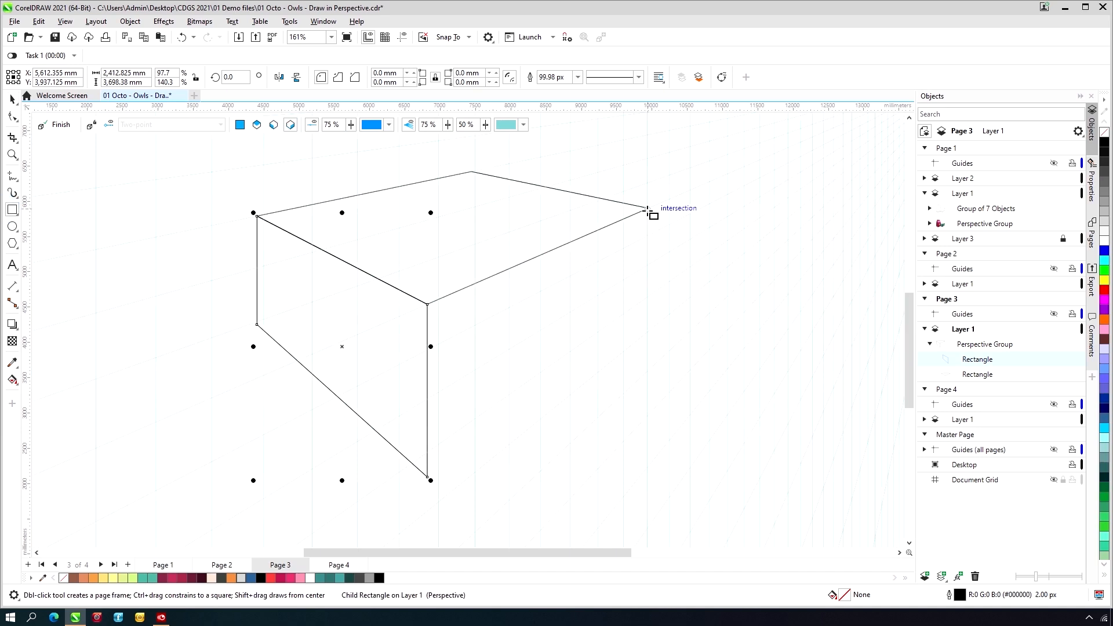
{"action": "left_click_drag", "start_coordinate": [647, 208], "coordinate": [430, 474]}
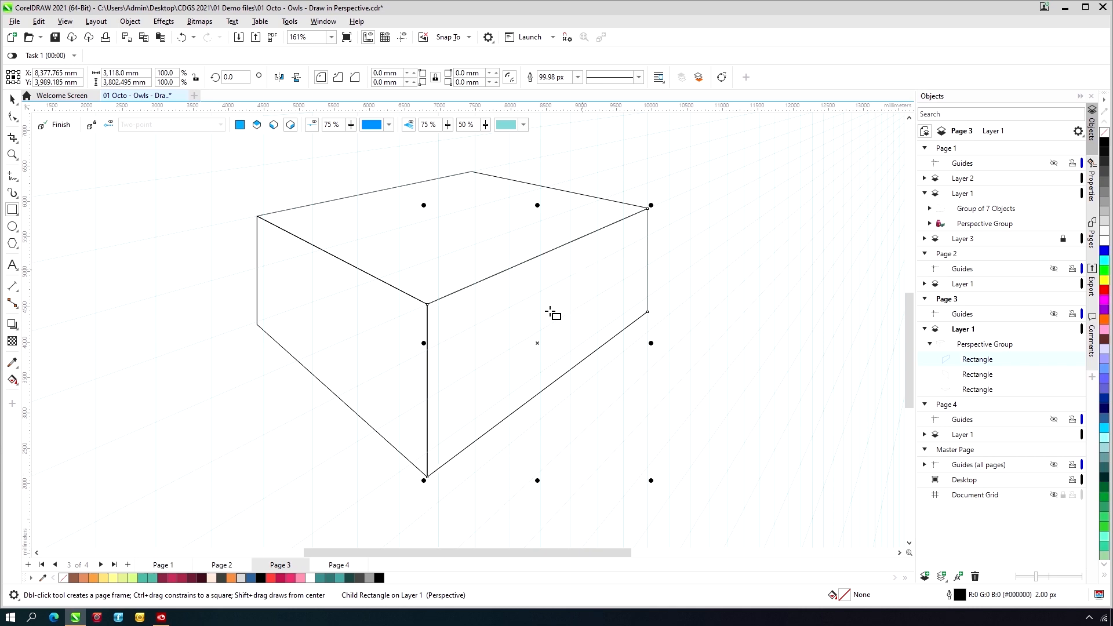
- Fill the box's right face with medium teal, the left face with dark teal #377773 and the top face with light teal #4AA29D
{"action": "left_click", "coordinate": [320, 578]}
{"action": "key", "text": "space"}
{"action": "left_click", "coordinate": [333, 303]}
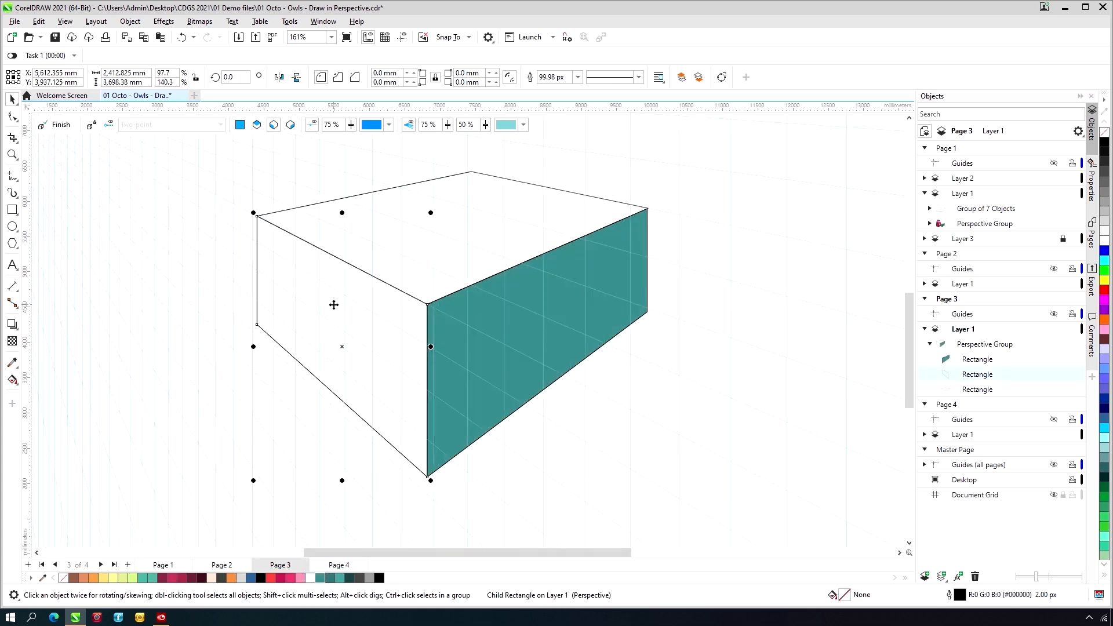
{"action": "left_click", "coordinate": [332, 578]}
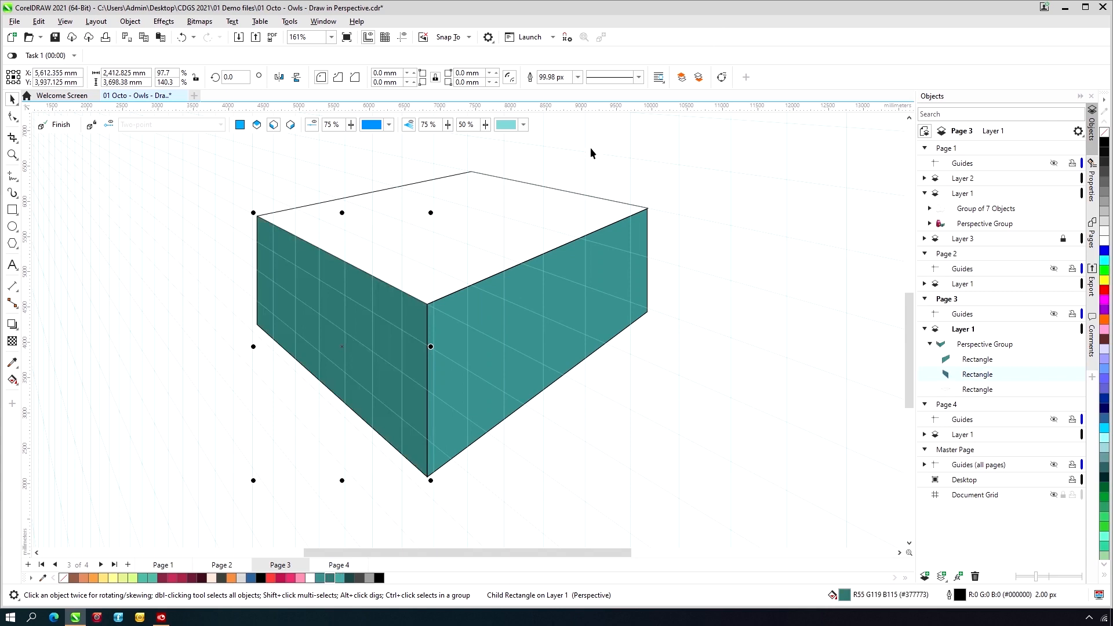
{"action": "left_click", "coordinate": [520, 210]}
{"action": "left_click", "coordinate": [340, 578]}
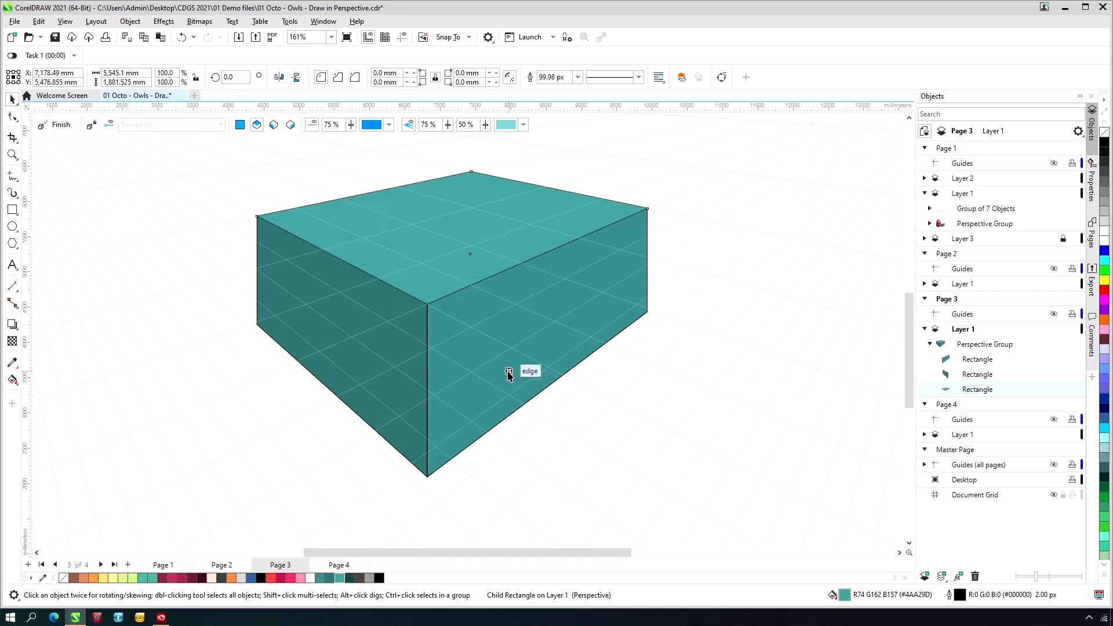
- Give all faces of the box a white outline
{"action": "key", "text": "ctrl+a"}
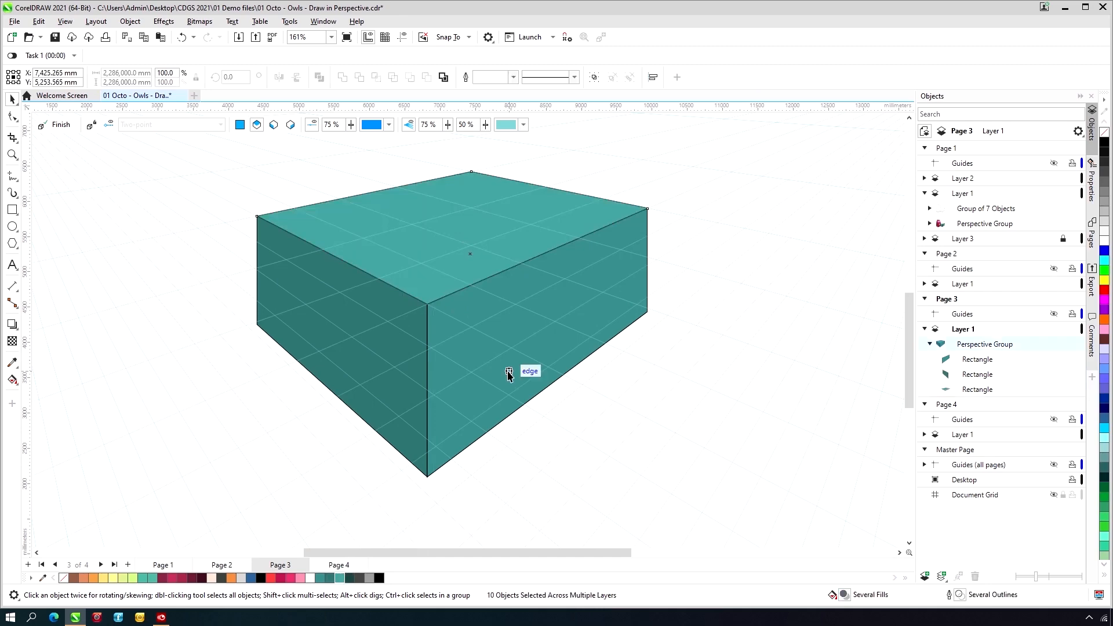
{"action": "right_click", "coordinate": [310, 579]}
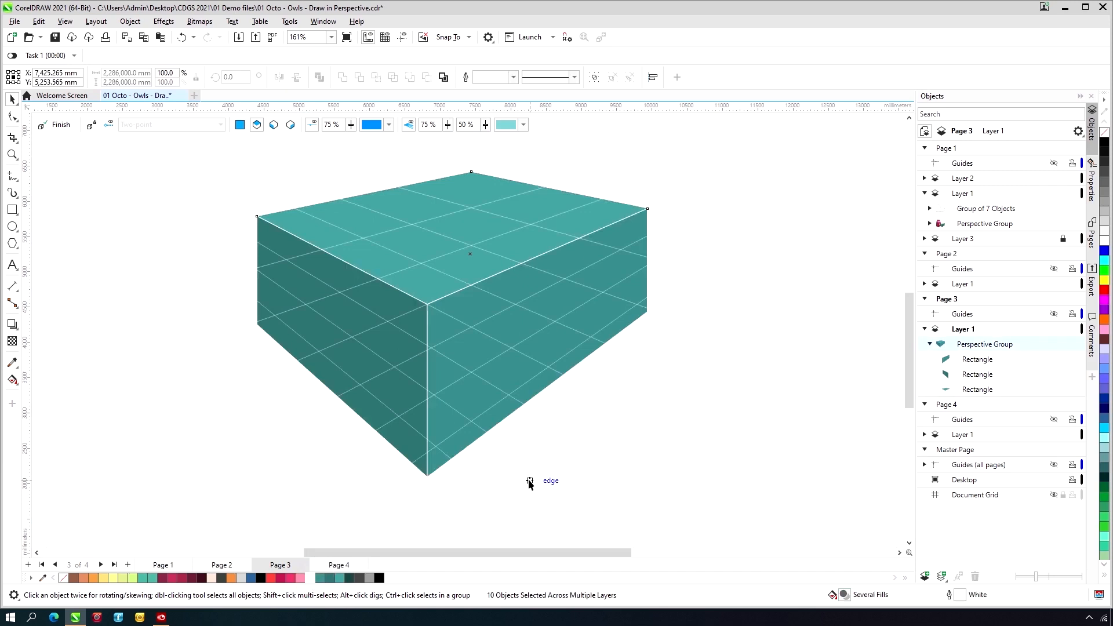
{"action": "left_click", "coordinate": [554, 334]}
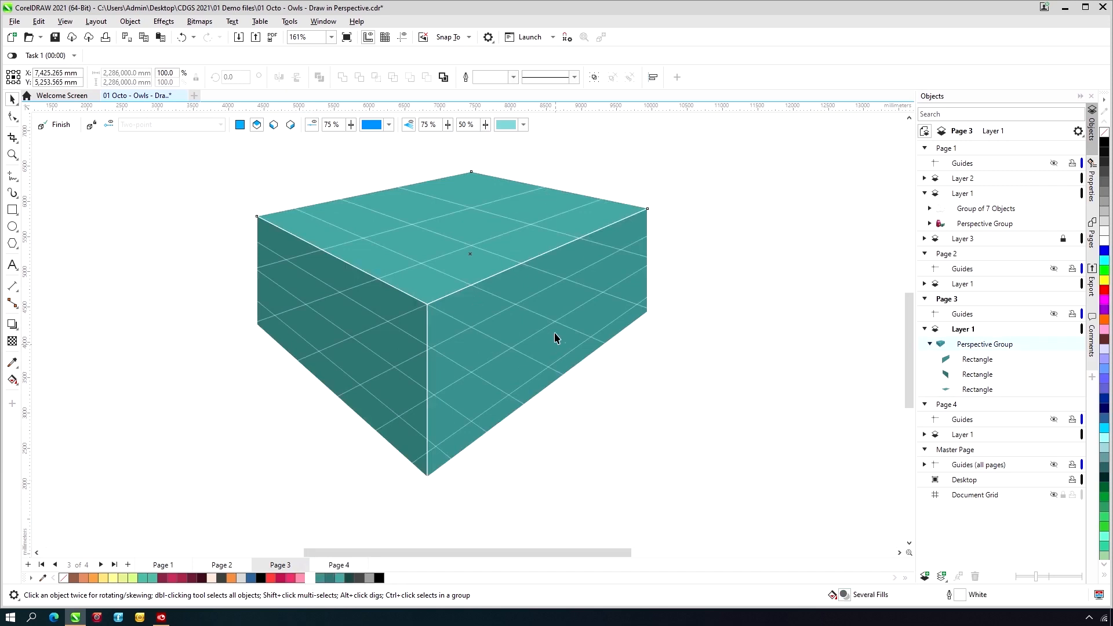
- Set the opacity of the perspective lines to 15%
{"action": "double_click", "coordinate": [462, 124]}
{"action": "type", "text": "15"}
{"action": "key", "text": "Return"}
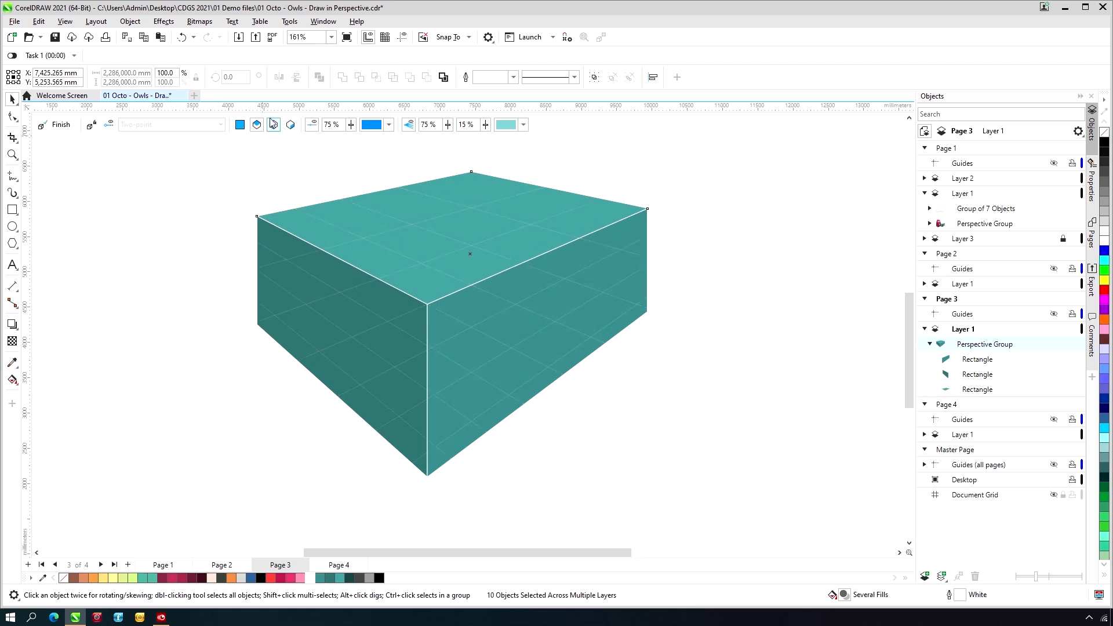
- Add the artistic text "500G" on the orthographic plane, just below the box's right face
{"action": "left_click", "coordinate": [239, 127]}
{"action": "left_click", "coordinate": [14, 266]}
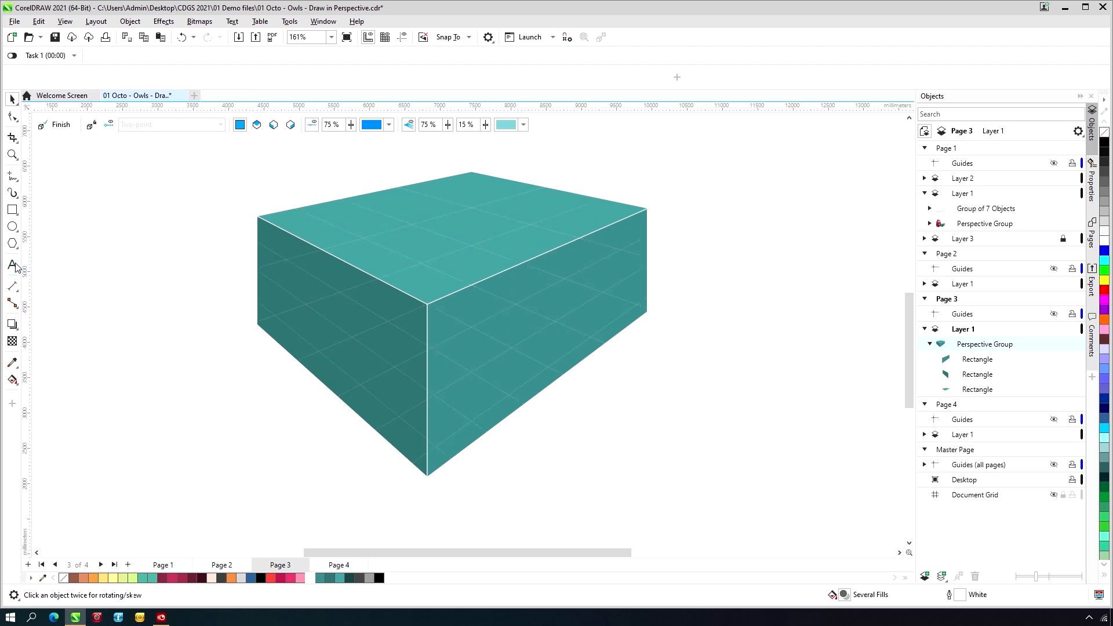
{"action": "left_click", "coordinate": [548, 452]}
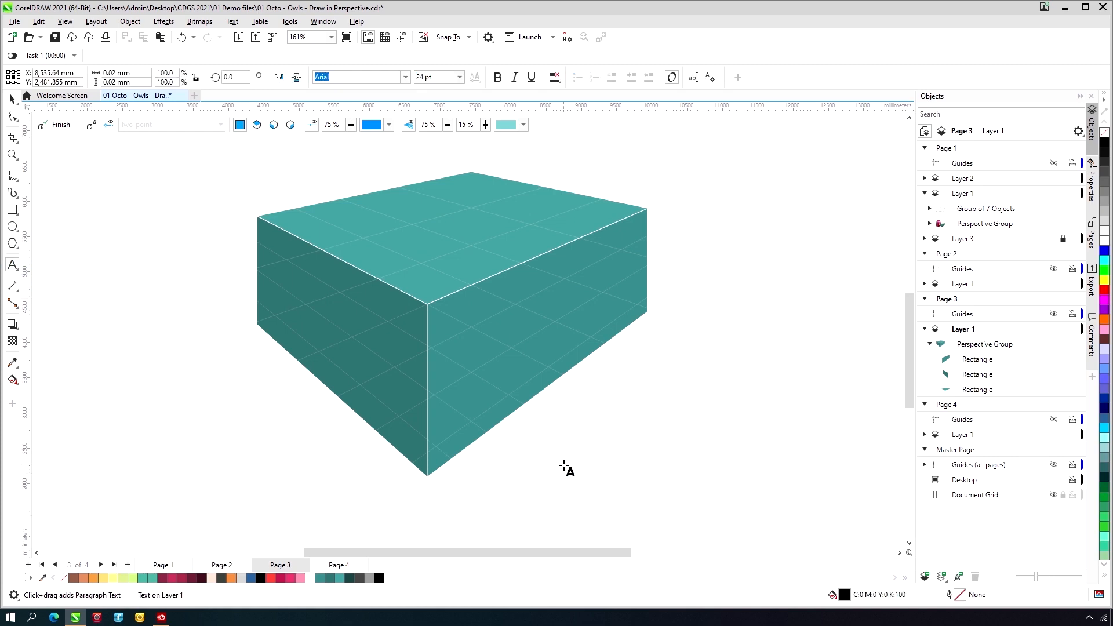
{"action": "type", "text": "500G"}
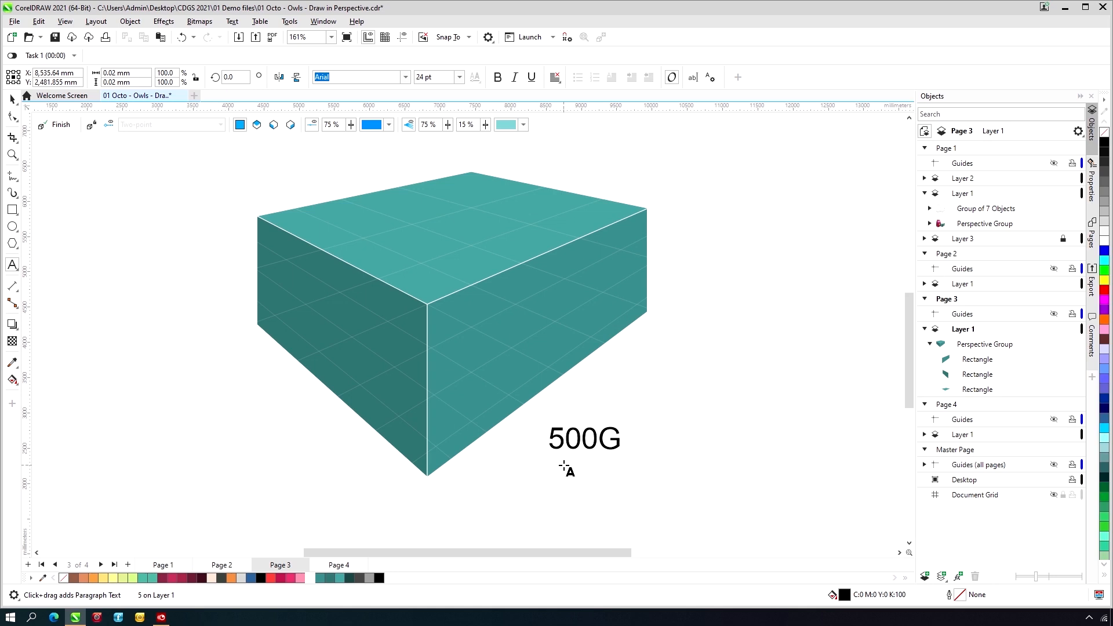
- Set the 500G text in bold Red Hat Text
{"action": "key", "text": "ctrl+a"}
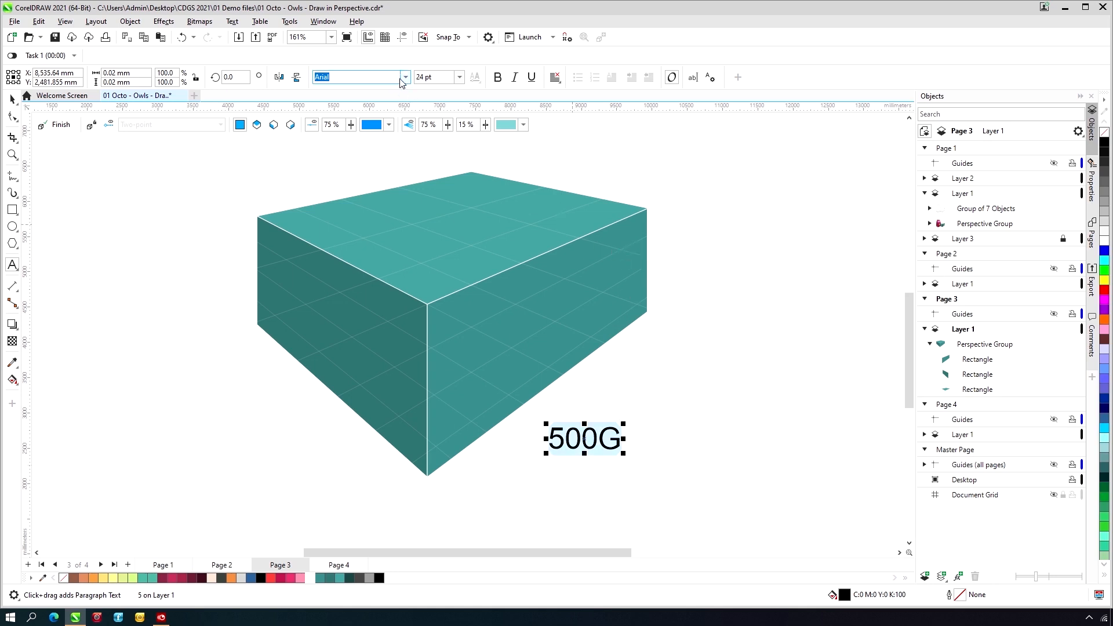
{"action": "left_click", "coordinate": [407, 78]}
{"action": "left_click", "coordinate": [394, 112]}
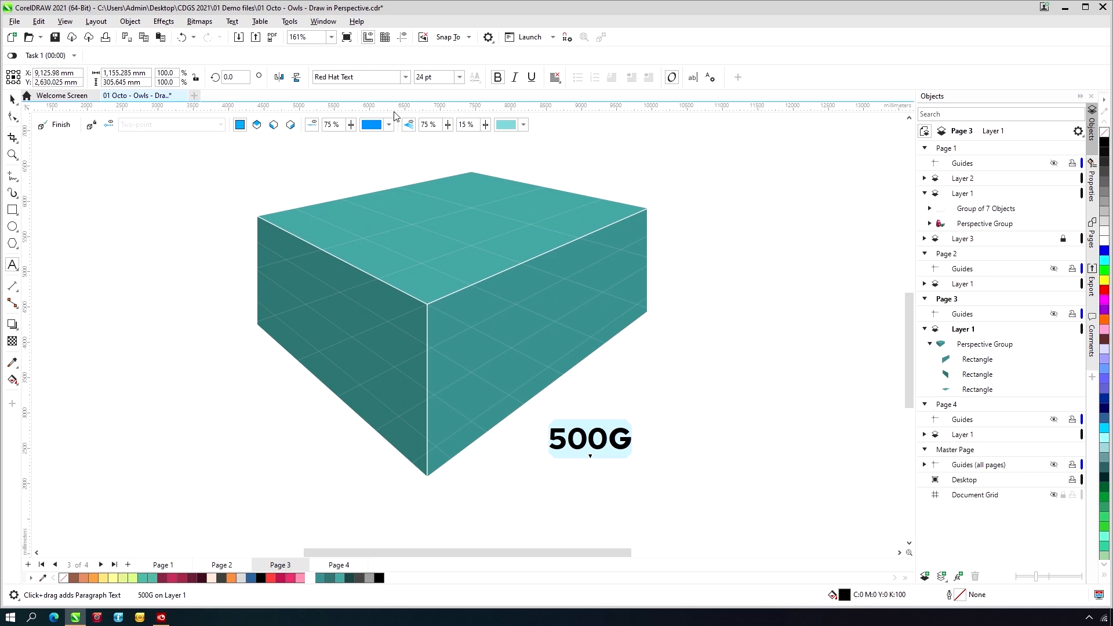
{"action": "key", "text": "ctrl+space"}
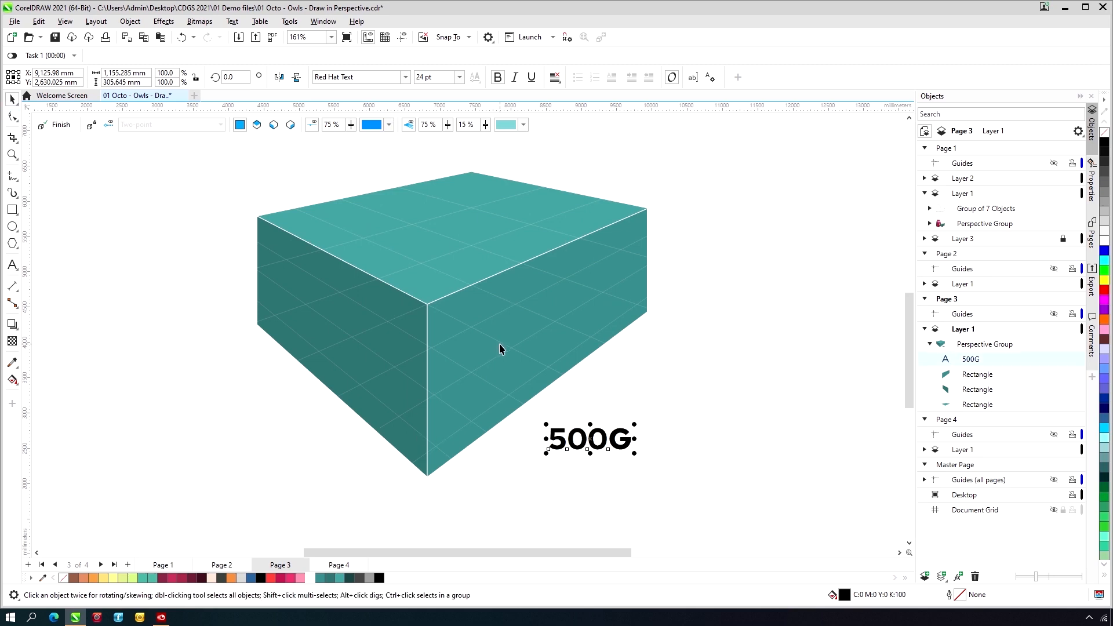
- Move the 500G text to the right plane and place it near the right face's lower front corner
{"action": "right_click", "coordinate": [594, 432]}
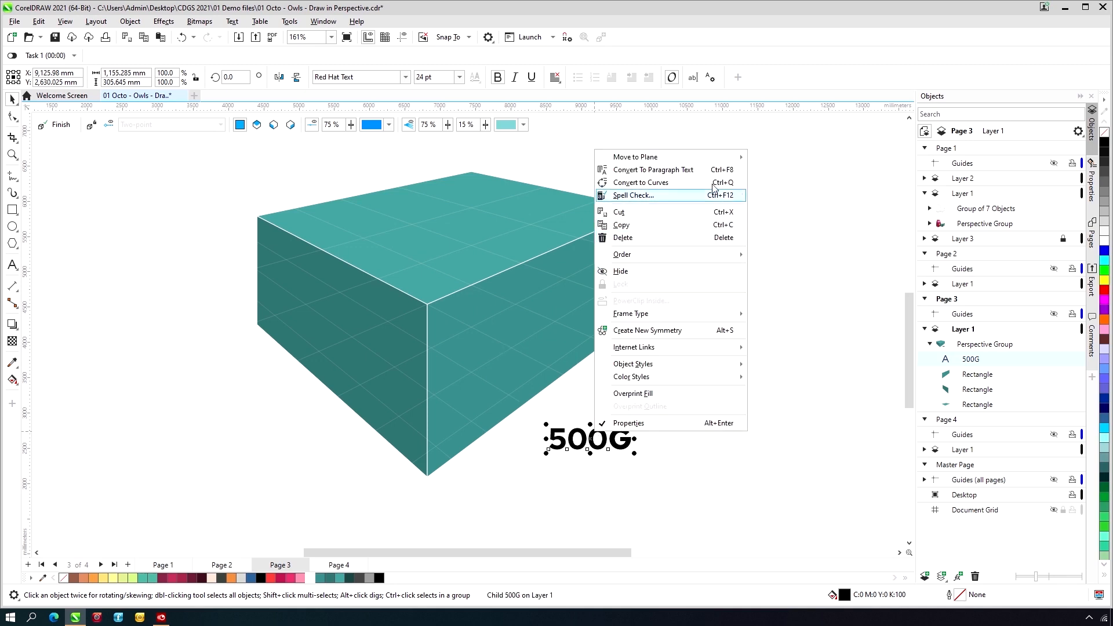
{"action": "mouse_move", "coordinate": [716, 160]}
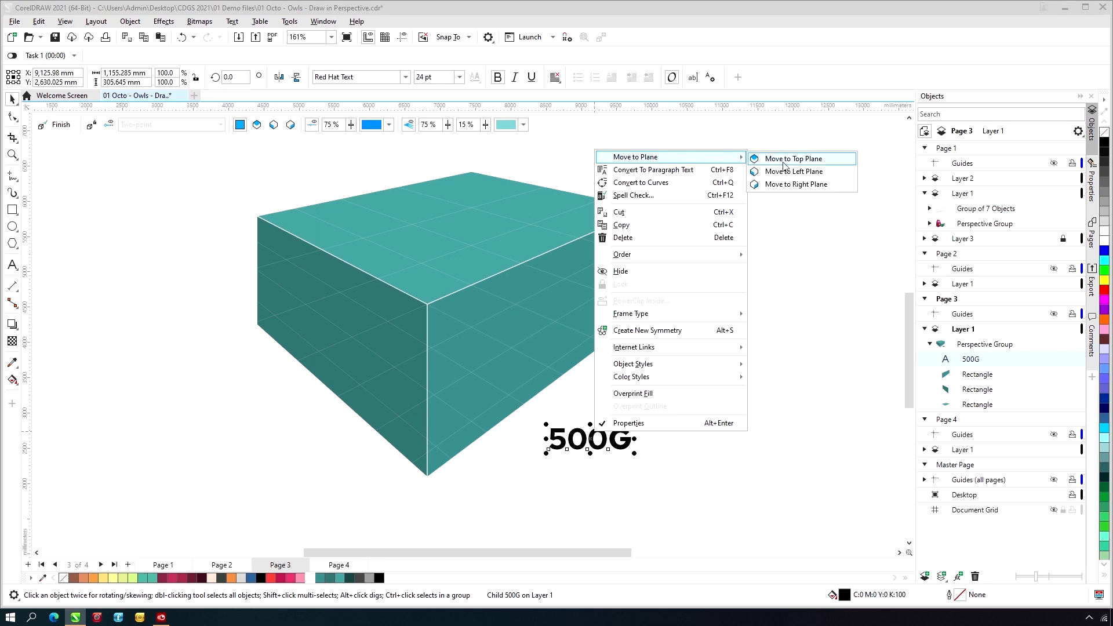
{"action": "left_click", "coordinate": [797, 183]}
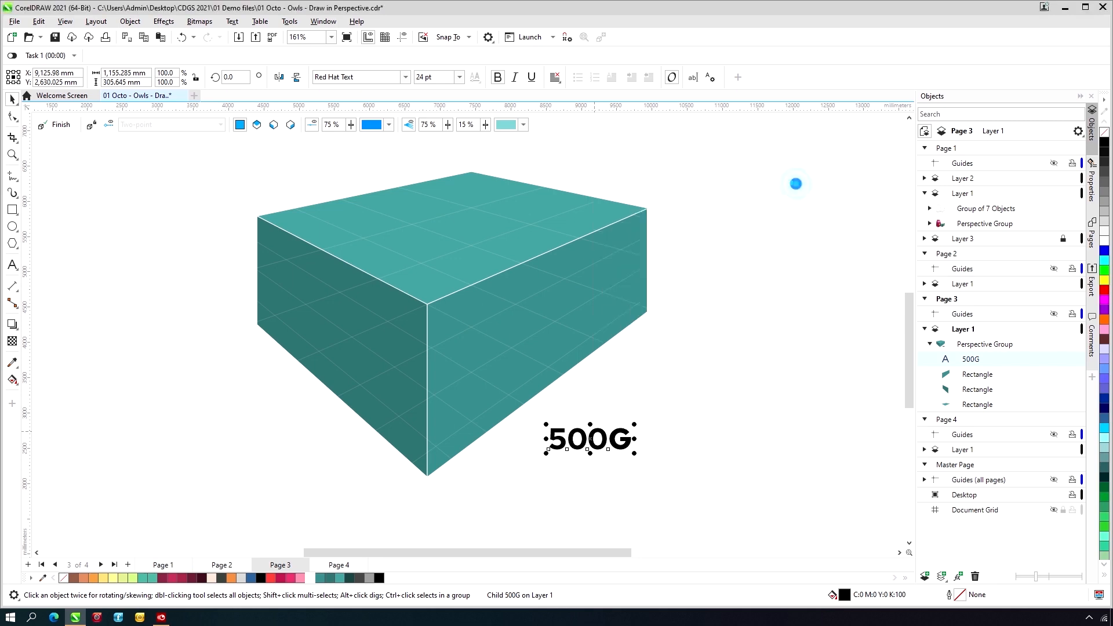
{"action": "left_click_drag", "start_coordinate": [566, 430], "coordinate": [463, 420]}
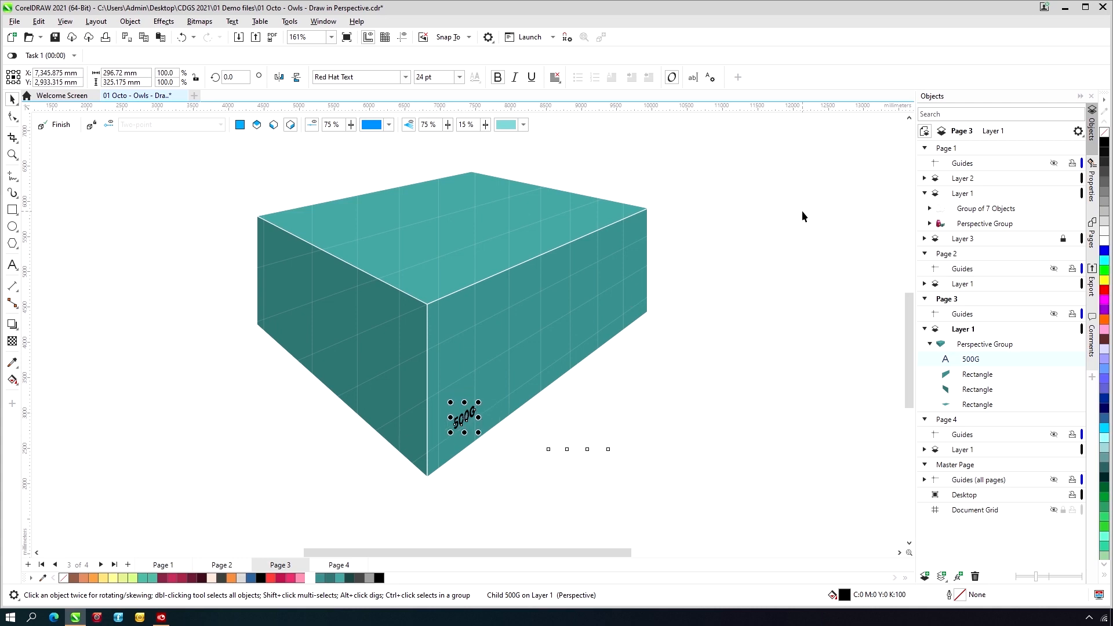
- Enlarge the 500G text to about 781 by 832 mm overall and fill it white
{"action": "left_click_drag", "start_coordinate": [478, 401], "coordinate": [509, 368]}
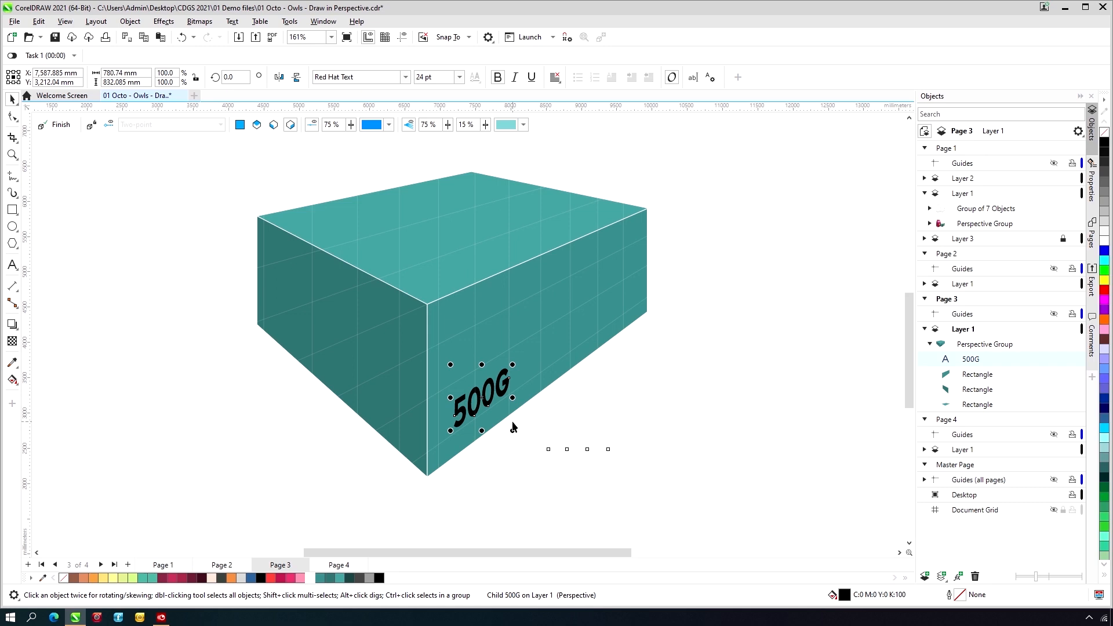
{"action": "left_click", "coordinate": [310, 578]}
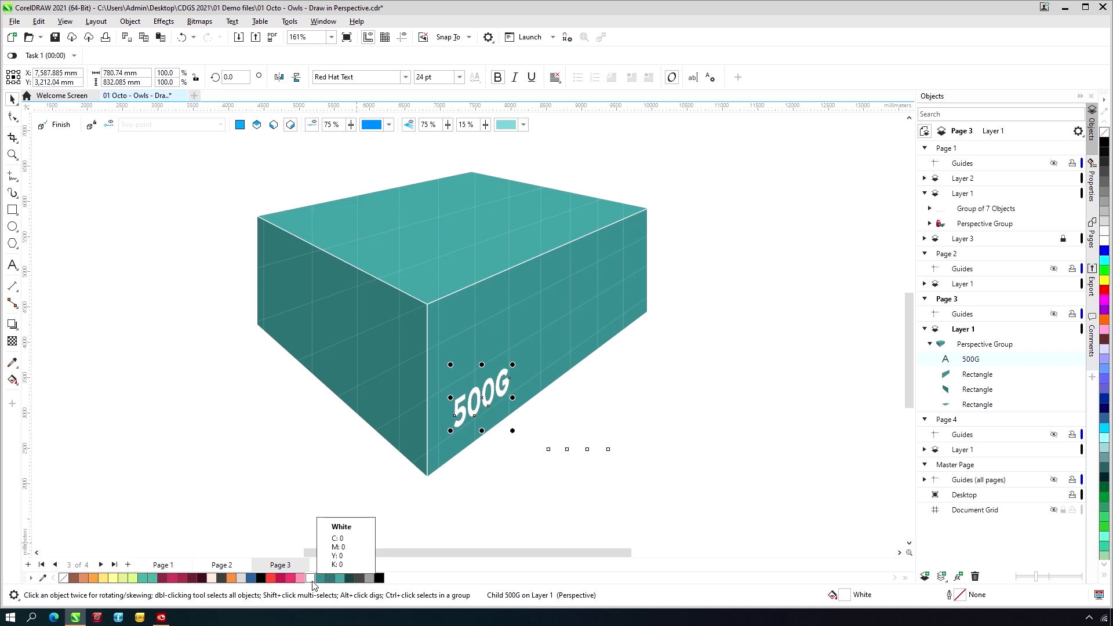
- Move the 500G text to the left plane and place it near the left face's lower front corner
{"action": "right_click", "coordinate": [480, 392]}
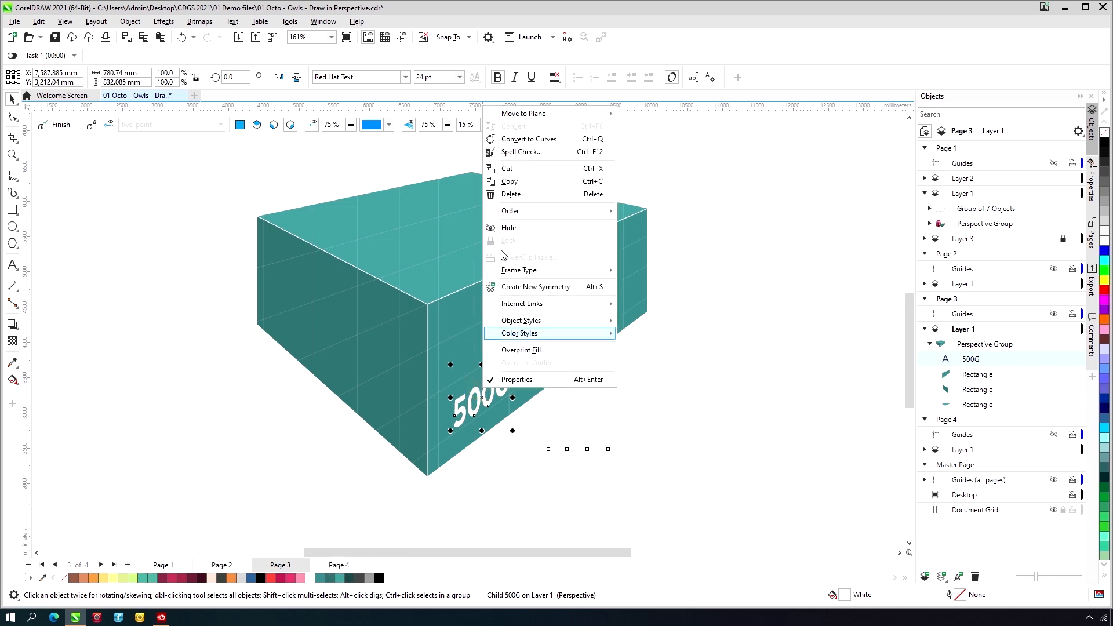
{"action": "mouse_move", "coordinate": [545, 114]}
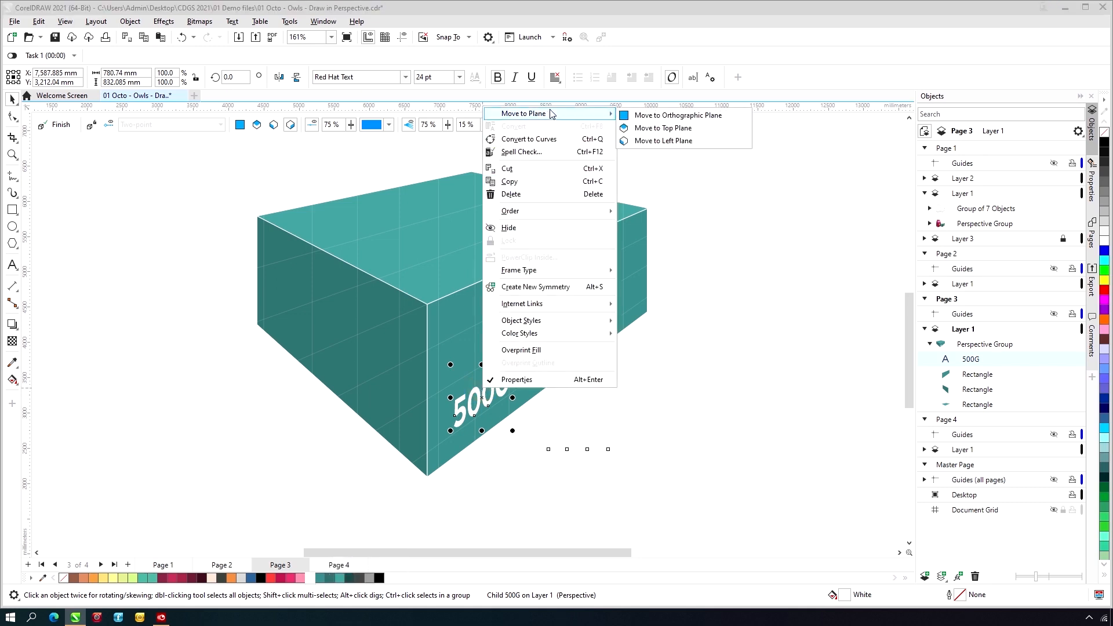
{"action": "left_click", "coordinate": [677, 140]}
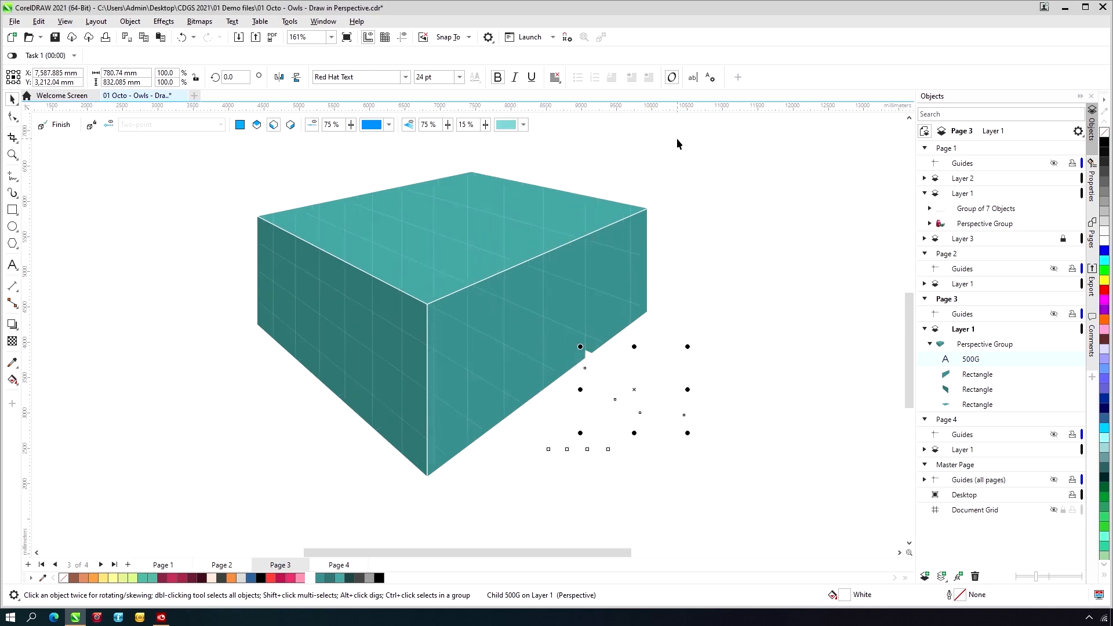
{"action": "left_click_drag", "start_coordinate": [663, 394], "coordinate": [397, 411]}
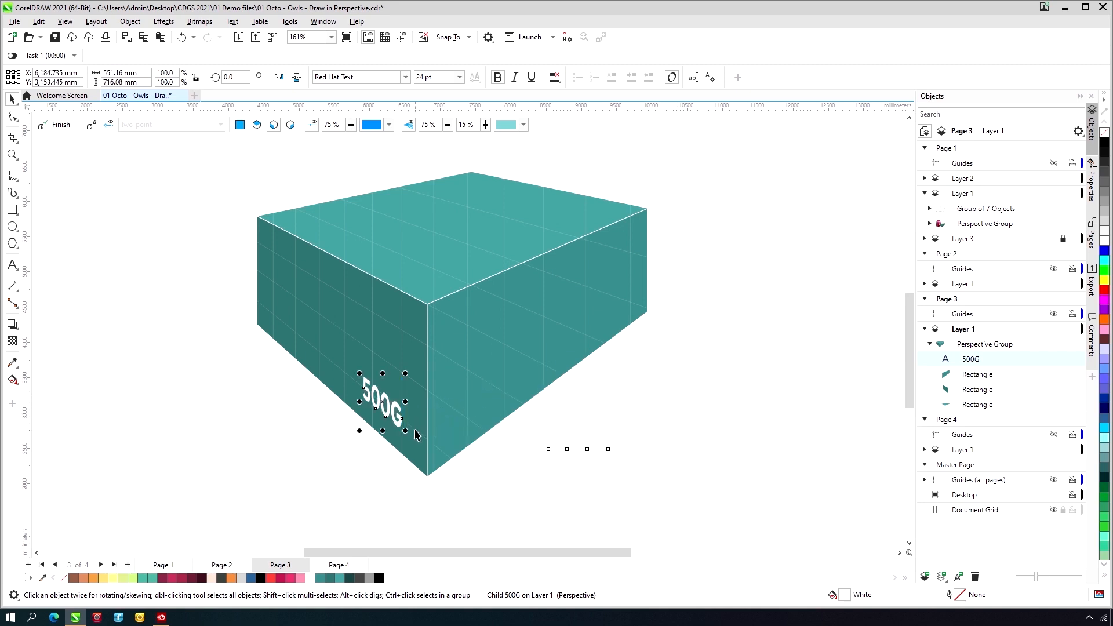
- Duplicate the right face rectangle in place and shorten the copy from below into a lid band about 1,973 mm high overall
{"action": "left_click", "coordinate": [575, 344]}
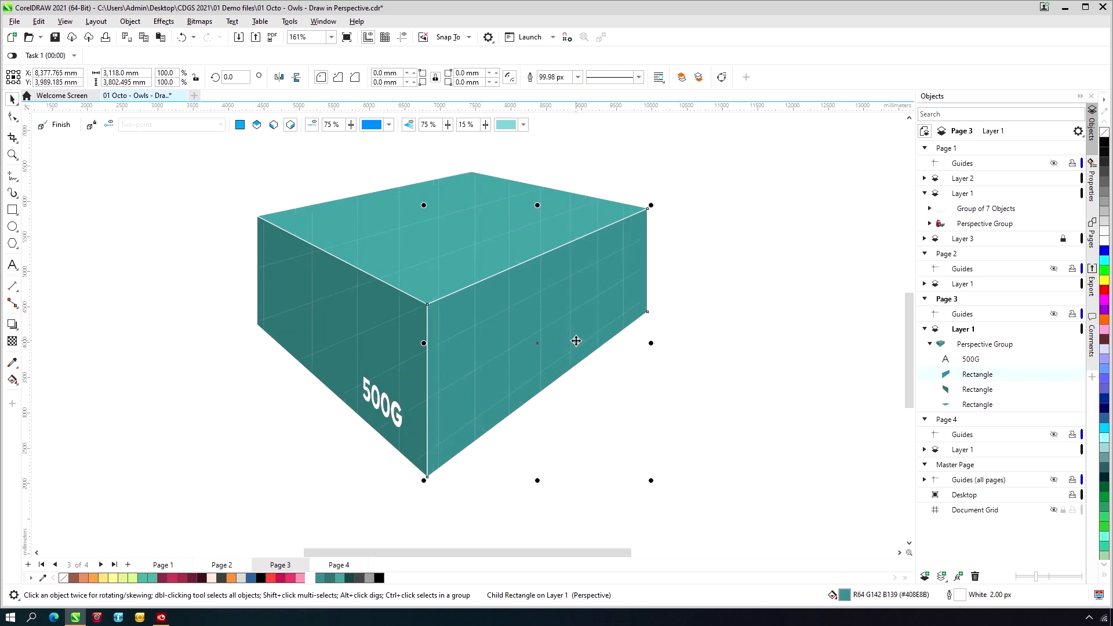
{"action": "left_click", "coordinate": [575, 340]}
{"action": "key", "text": "ctrl+v"}
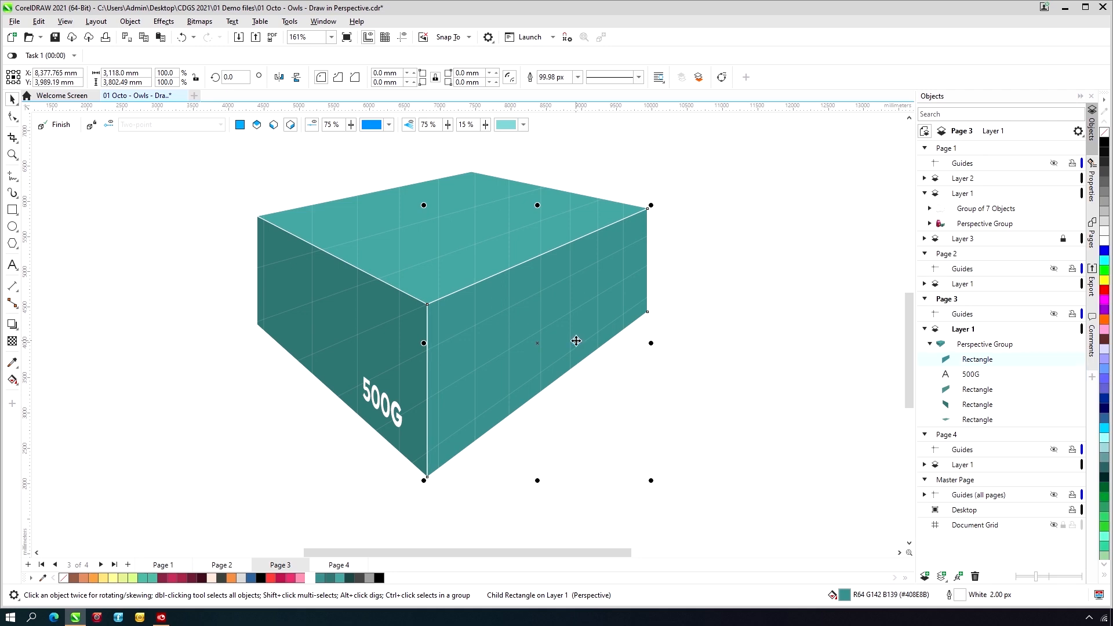
{"action": "left_click", "coordinate": [537, 478]}
{"action": "left_click_drag", "start_coordinate": [536, 478], "coordinate": [549, 278]}
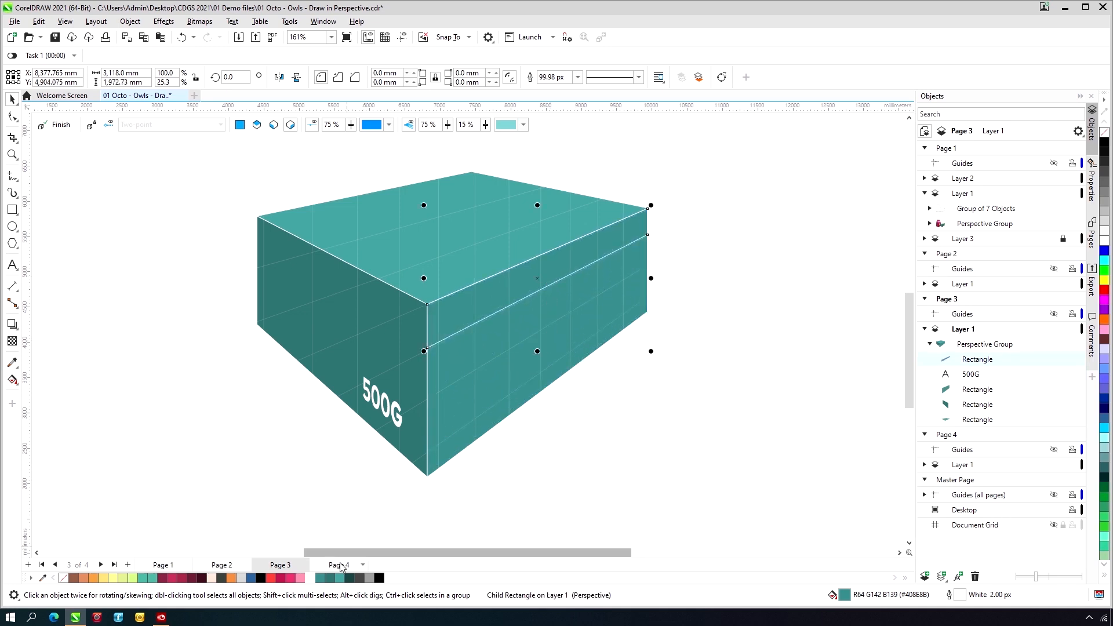
- Fill the lid band with light teal #4AA29D and finish the perspective drawing
{"action": "left_click", "coordinate": [330, 578]}
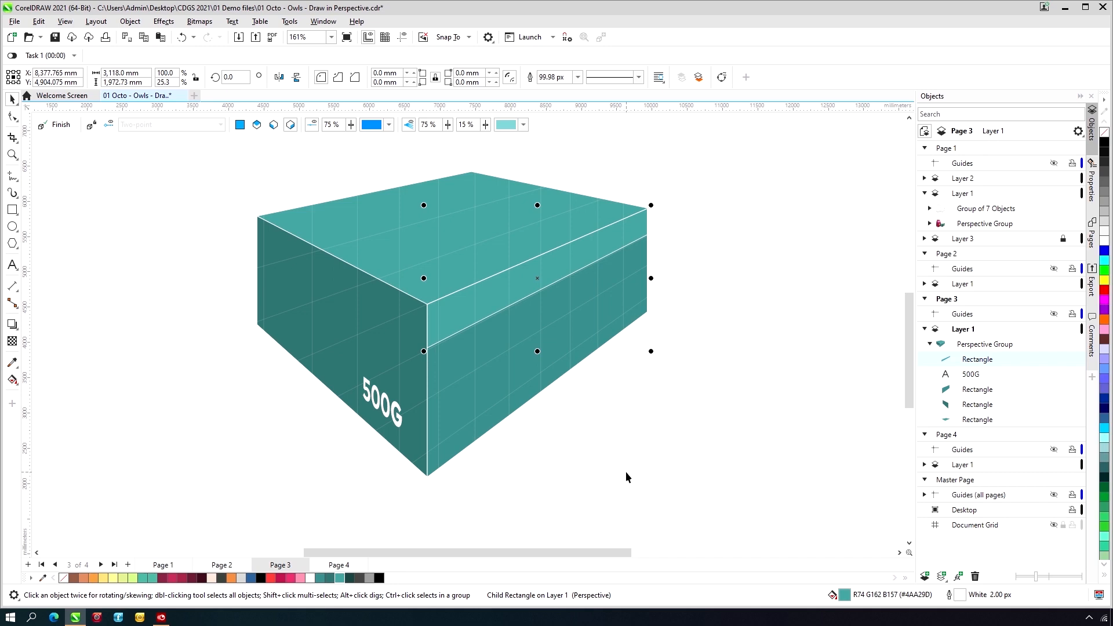
{"action": "left_click", "coordinate": [59, 124]}
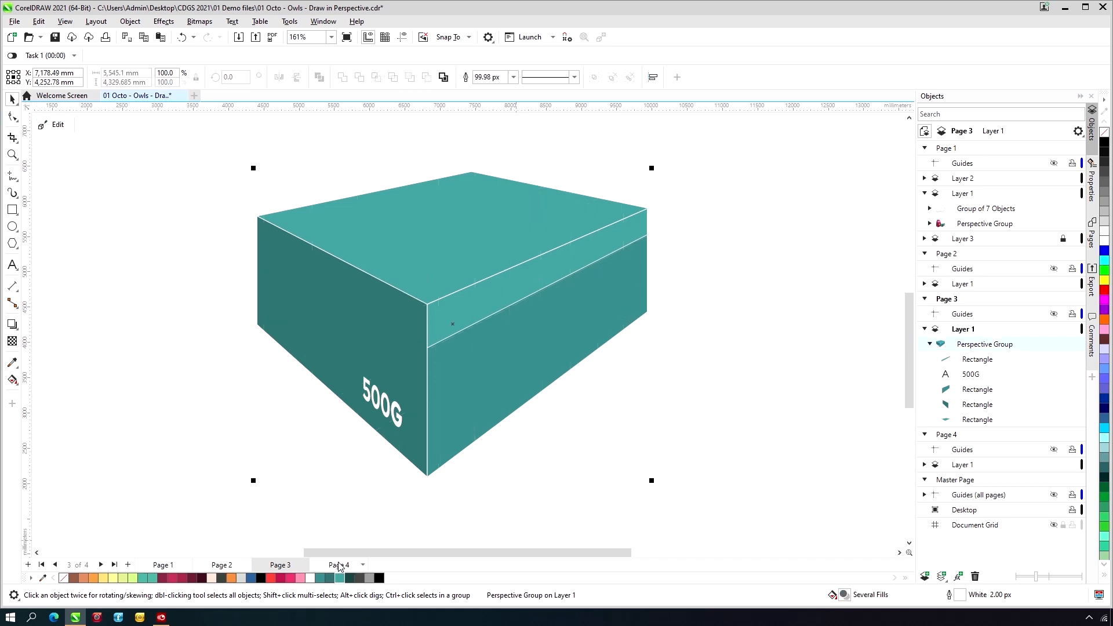
- Open Page 4 and start editing the perspective group of the finished owl packaging box
{"action": "left_click", "coordinate": [338, 565]}
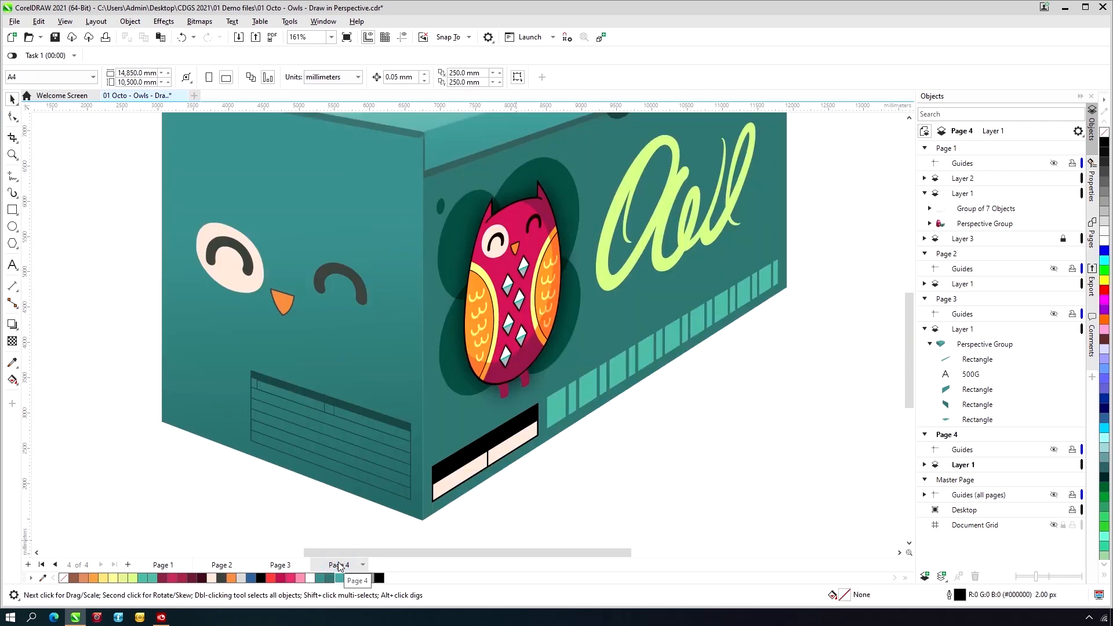
{"action": "key", "text": "F4"}
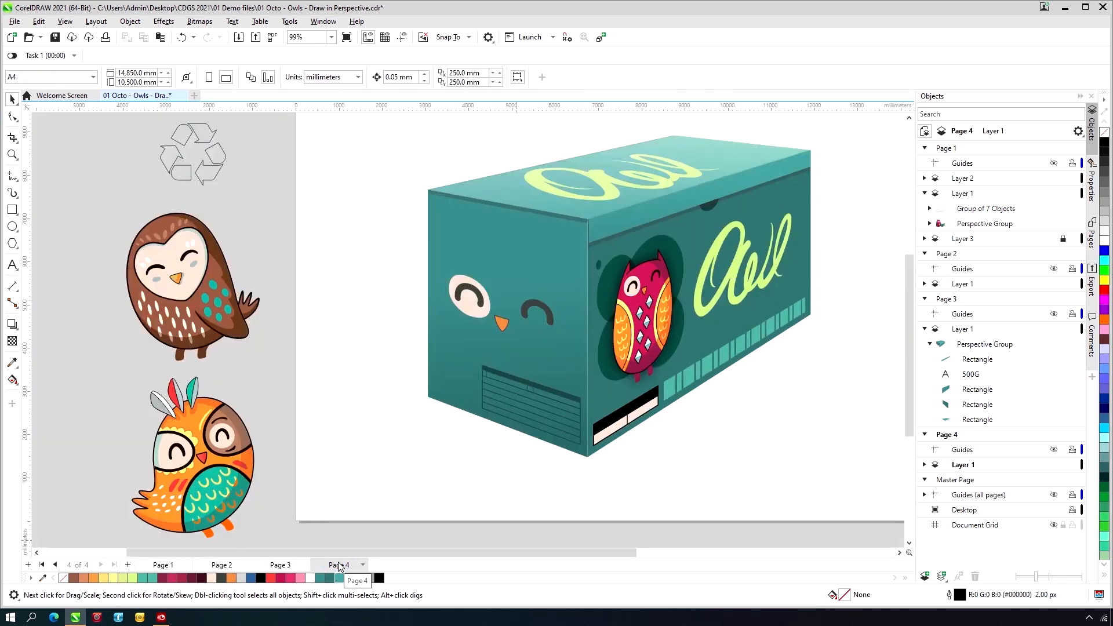
{"action": "key", "text": "F3"}
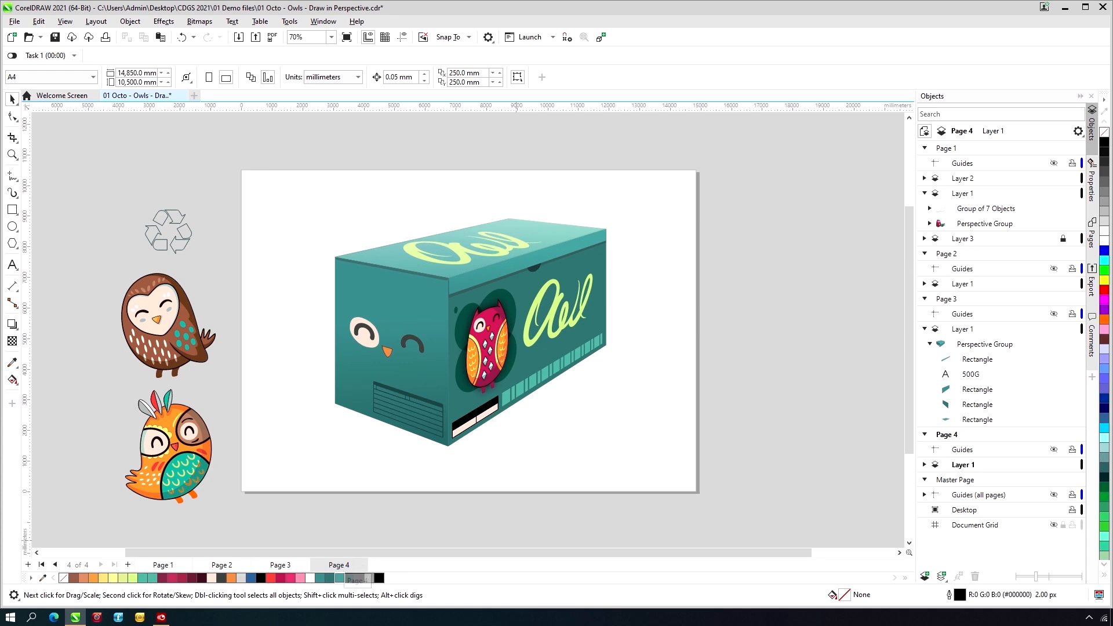
{"action": "left_click", "coordinate": [12, 157]}
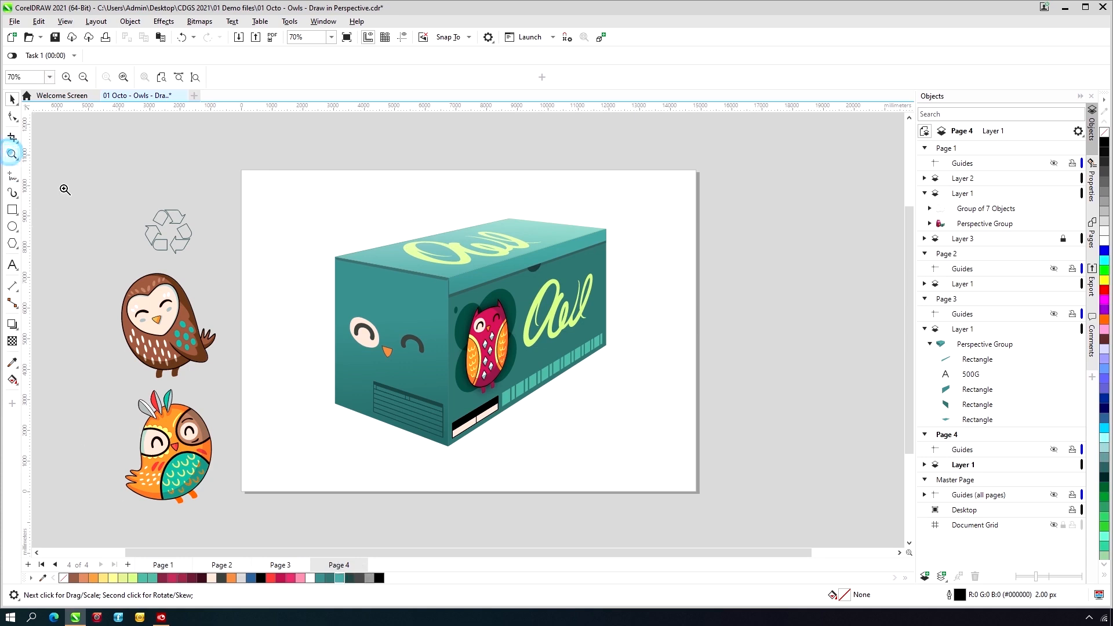
{"action": "left_click_drag", "start_coordinate": [300, 202], "coordinate": [638, 471]}
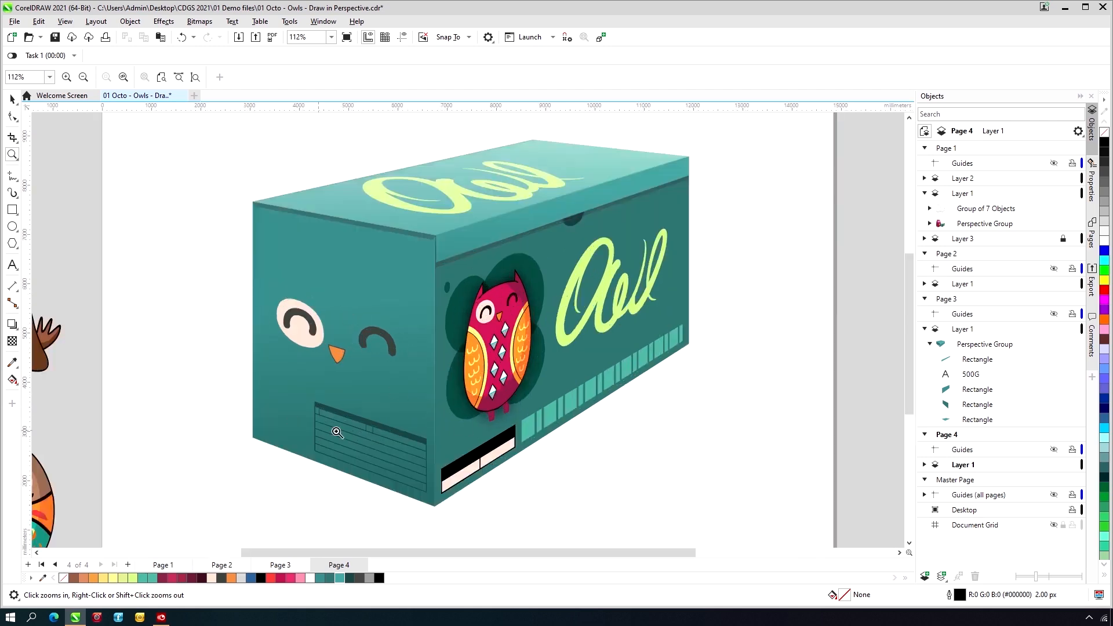
{"action": "left_click", "coordinate": [12, 99]}
{"action": "left_click", "coordinate": [300, 315]}
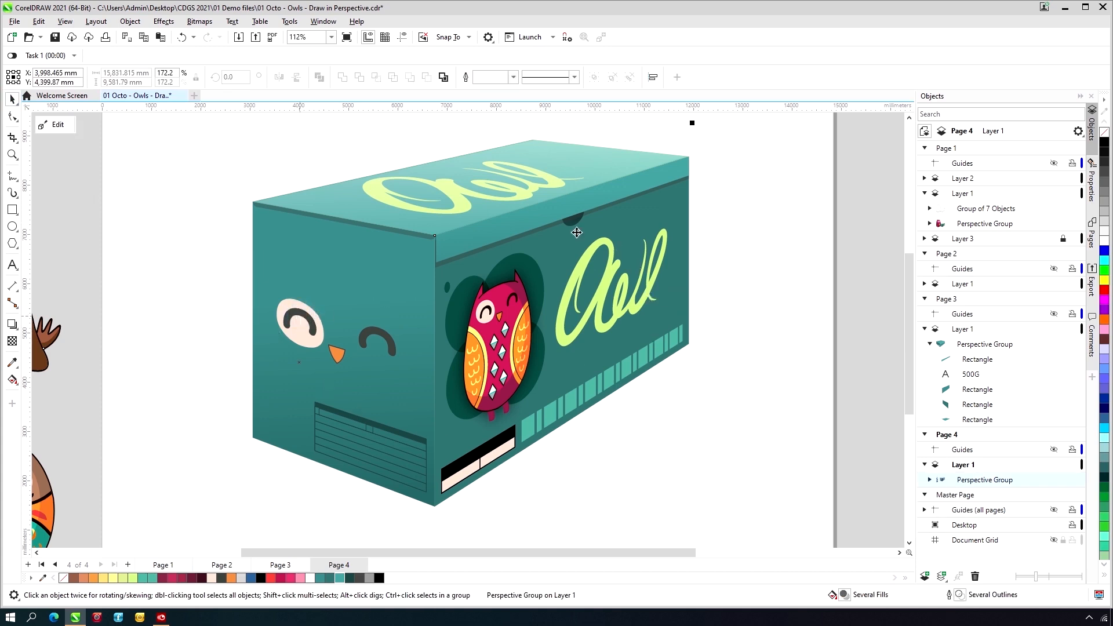
{"action": "left_click", "coordinate": [58, 125]}
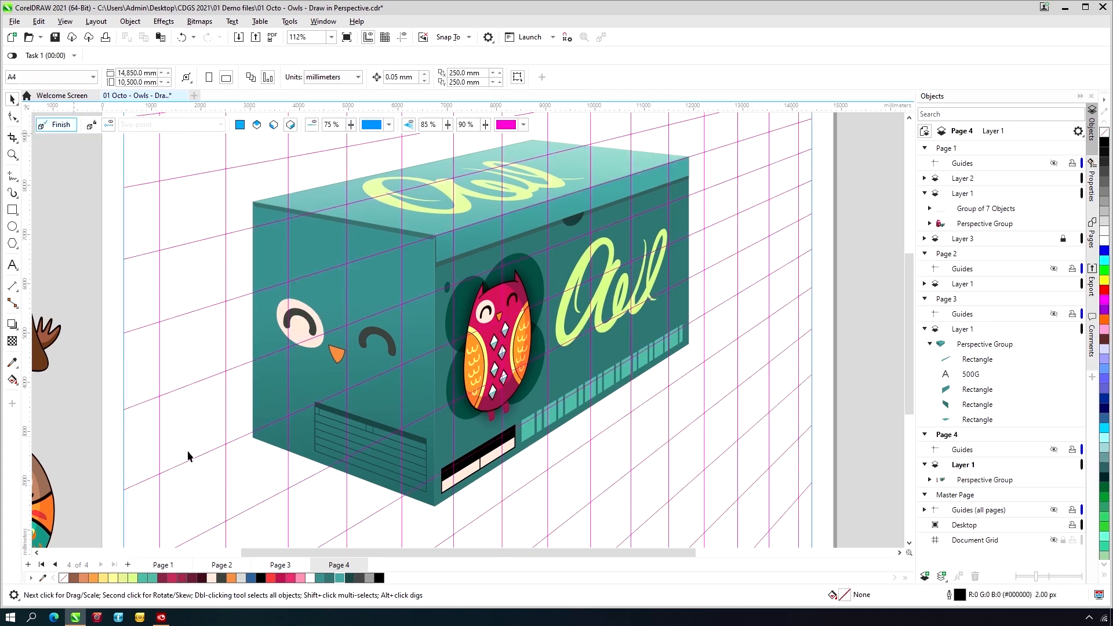
- Within the Eyes group on the box's left face, move the pale eye patch curve behind the orange beak
{"action": "left_click", "coordinate": [303, 320], "text": "ctrl"}
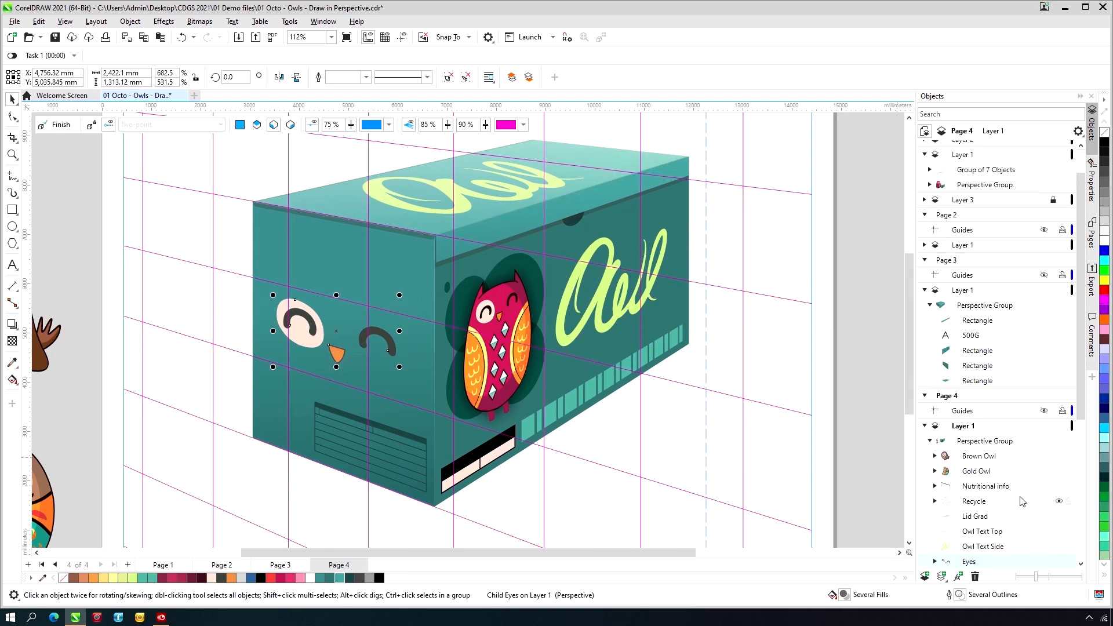
{"action": "scroll", "coordinate": [1022, 501], "scroll_direction": "down", "scroll_amount": 5}
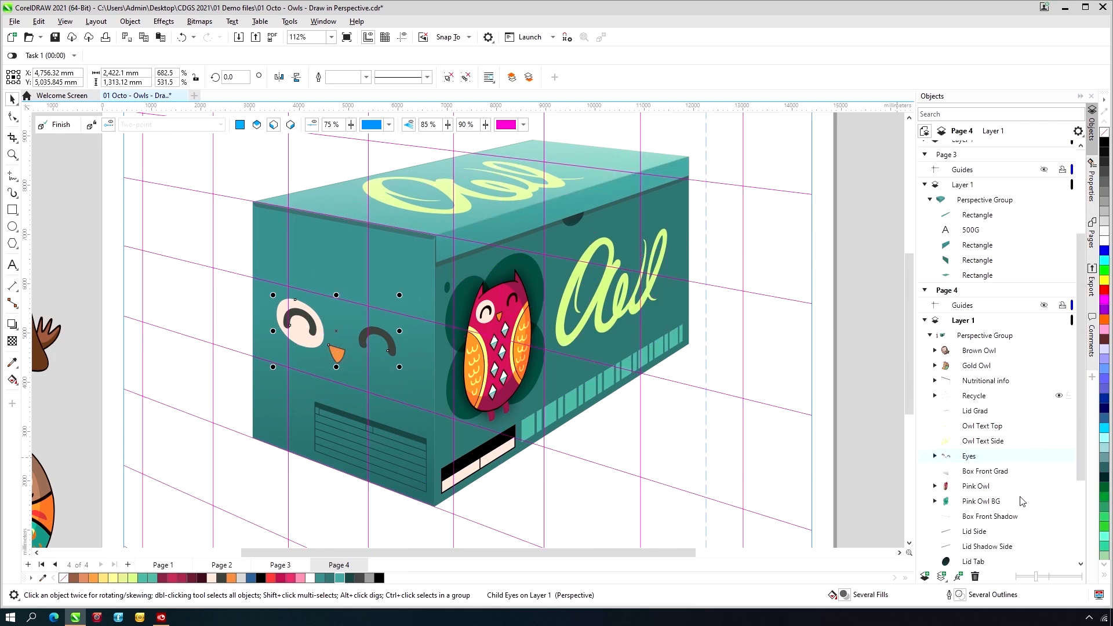
{"action": "scroll", "coordinate": [1022, 501], "scroll_direction": "down", "scroll_amount": 2}
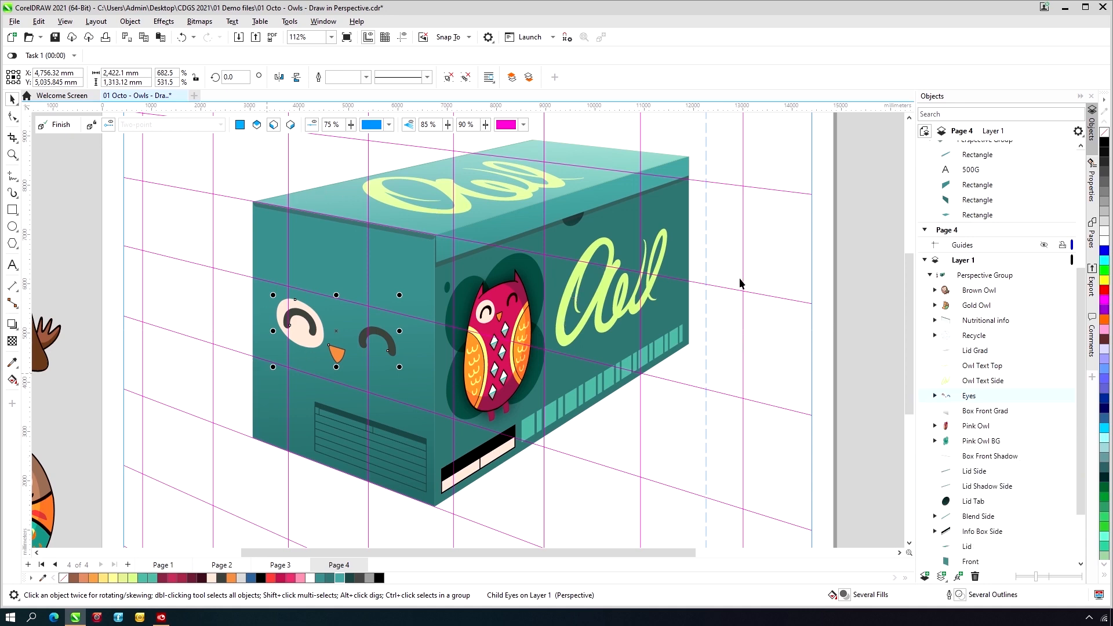
{"action": "left_click", "coordinate": [935, 396]}
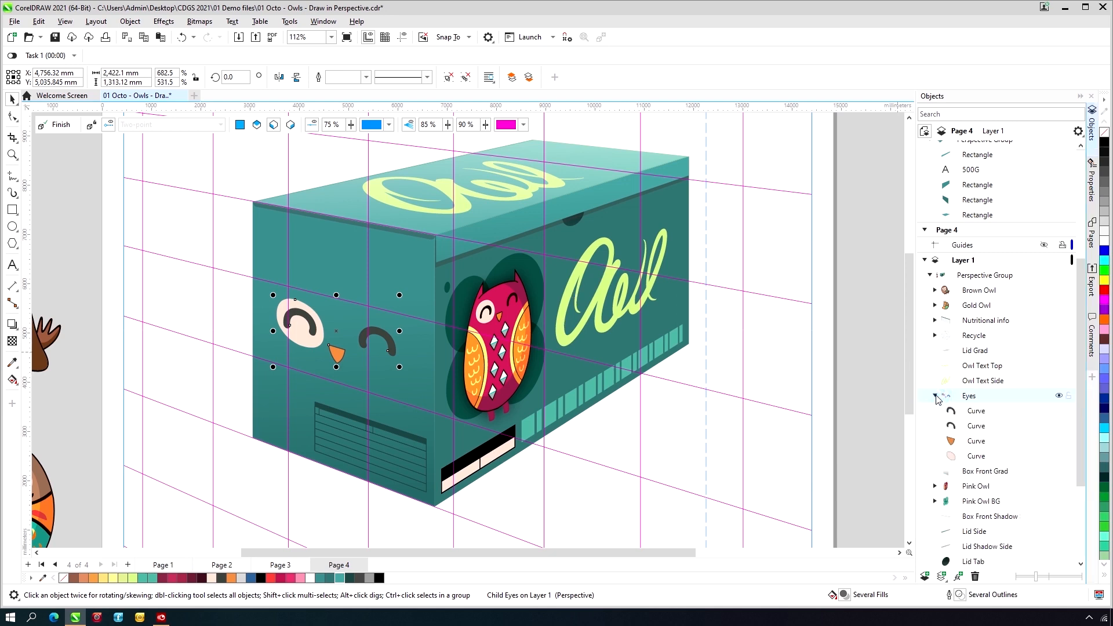
{"action": "left_click", "coordinate": [977, 458]}
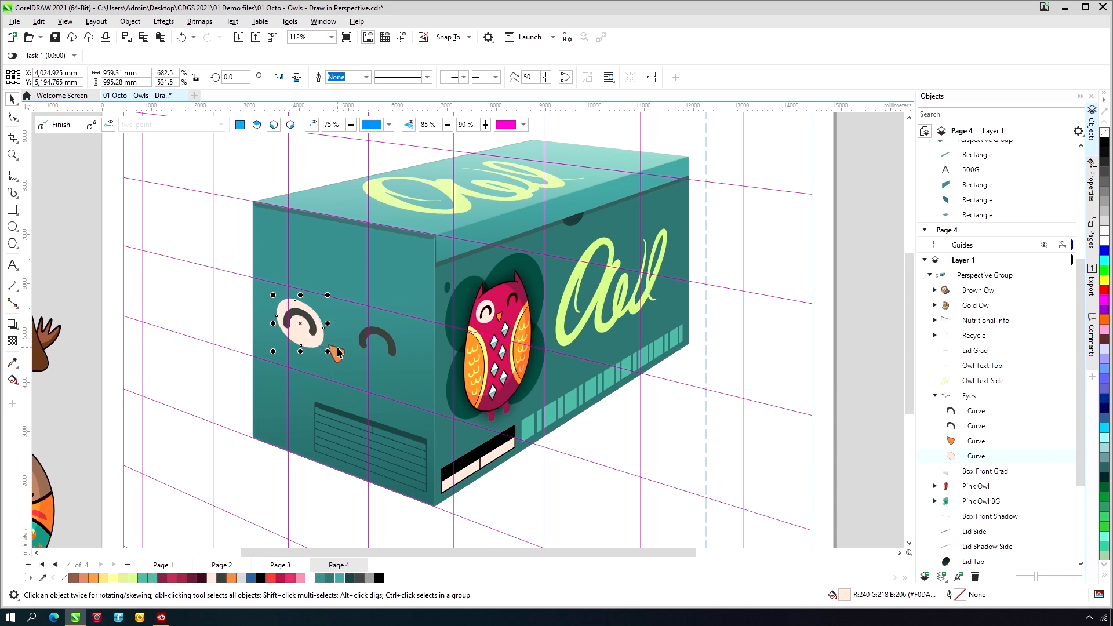
{"action": "left_click_drag", "start_coordinate": [300, 322], "coordinate": [337, 351]}
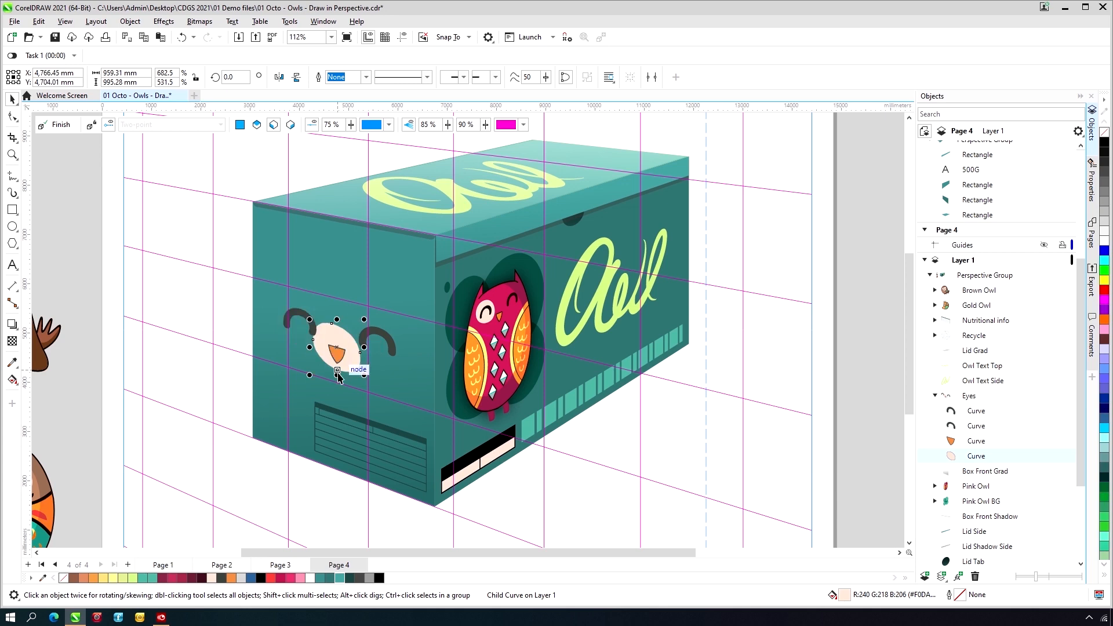
- Shift the first dark eye arc in the Eyes group outward and the second one slightly down beside the pale patch
{"action": "left_click", "coordinate": [975, 412]}
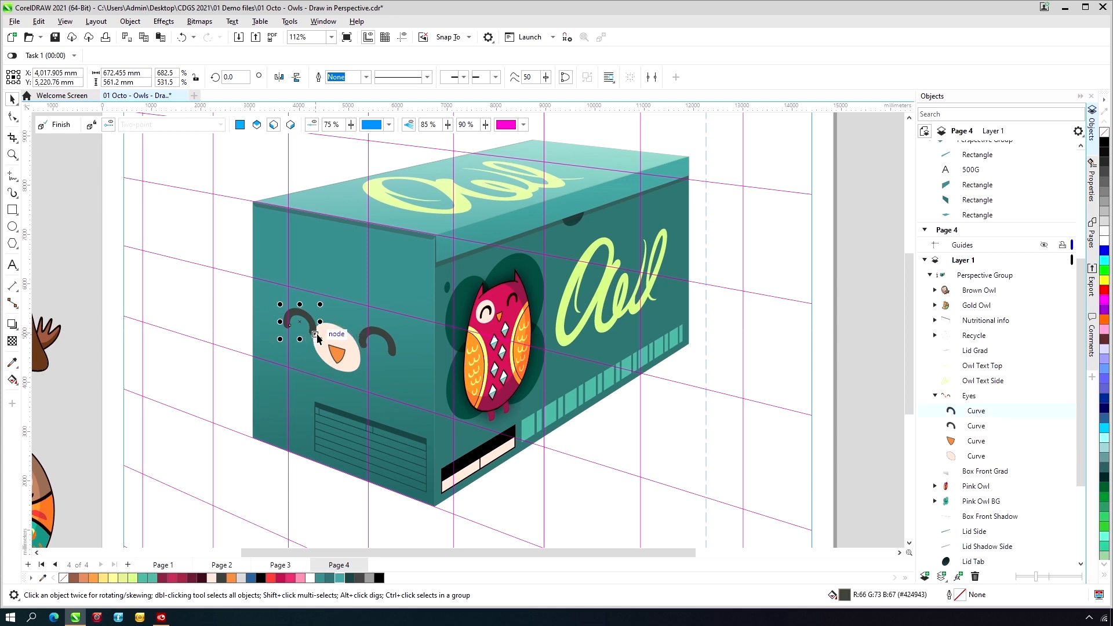
{"action": "left_click_drag", "start_coordinate": [317, 339], "coordinate": [312, 343]}
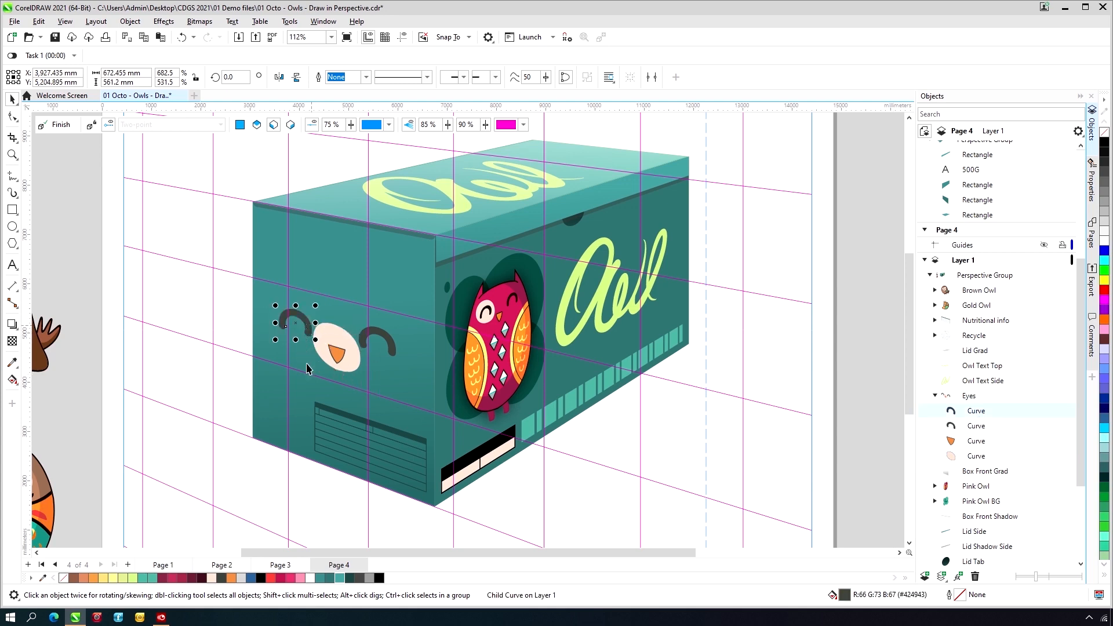
{"action": "left_click", "coordinate": [963, 427]}
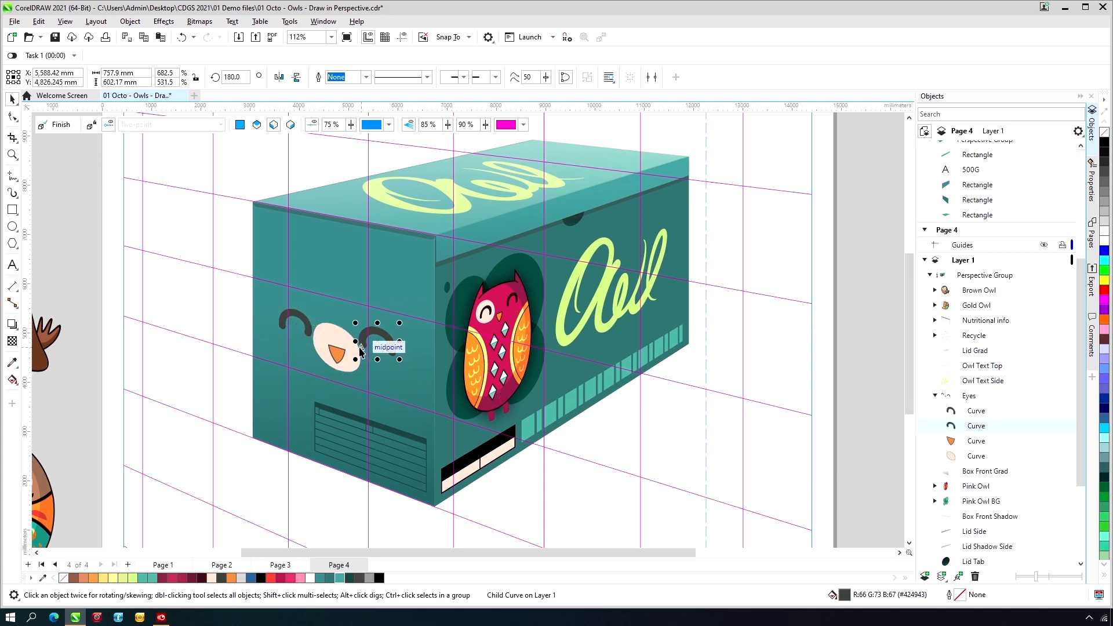
{"action": "left_click_drag", "start_coordinate": [360, 351], "coordinate": [360, 356]}
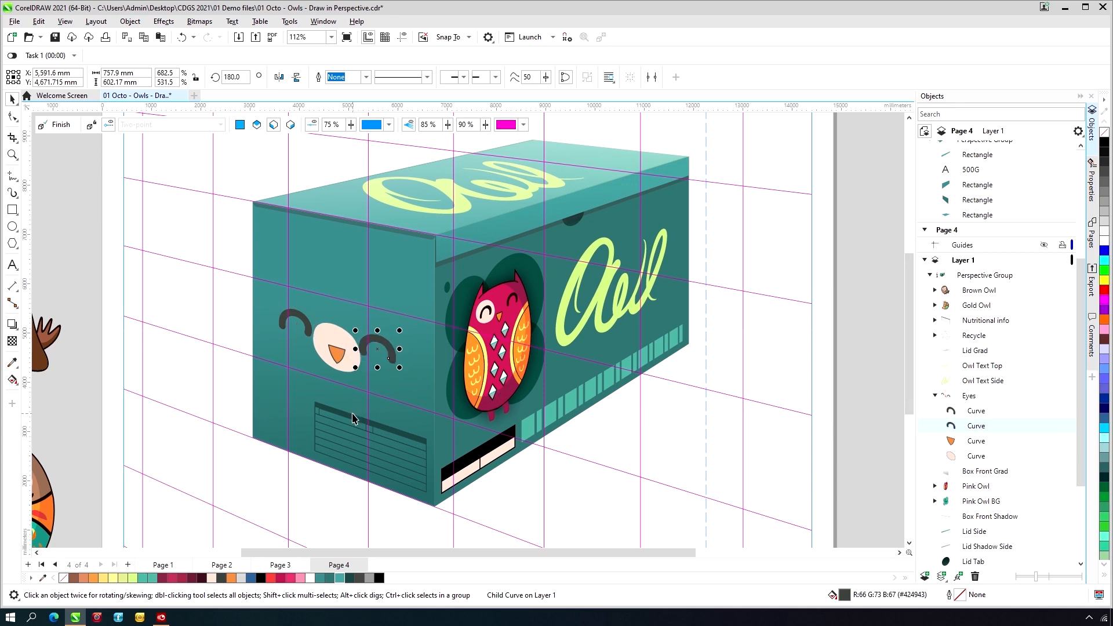
- Delete the whole Eyes group from the box's left face
{"action": "left_click", "coordinate": [130, 233]}
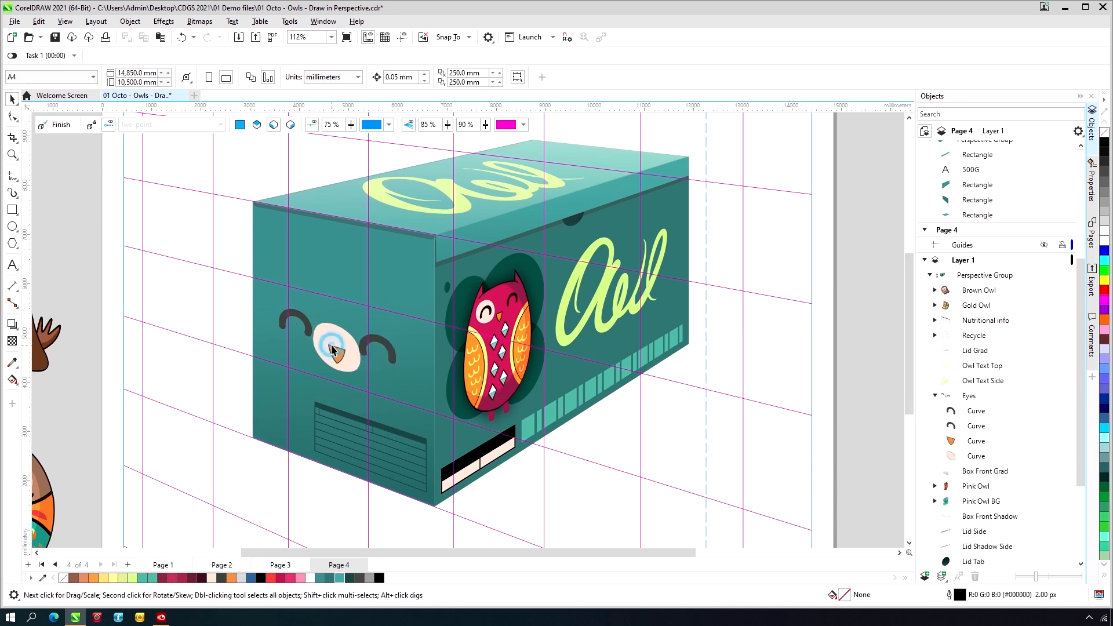
{"action": "left_click", "coordinate": [332, 345]}
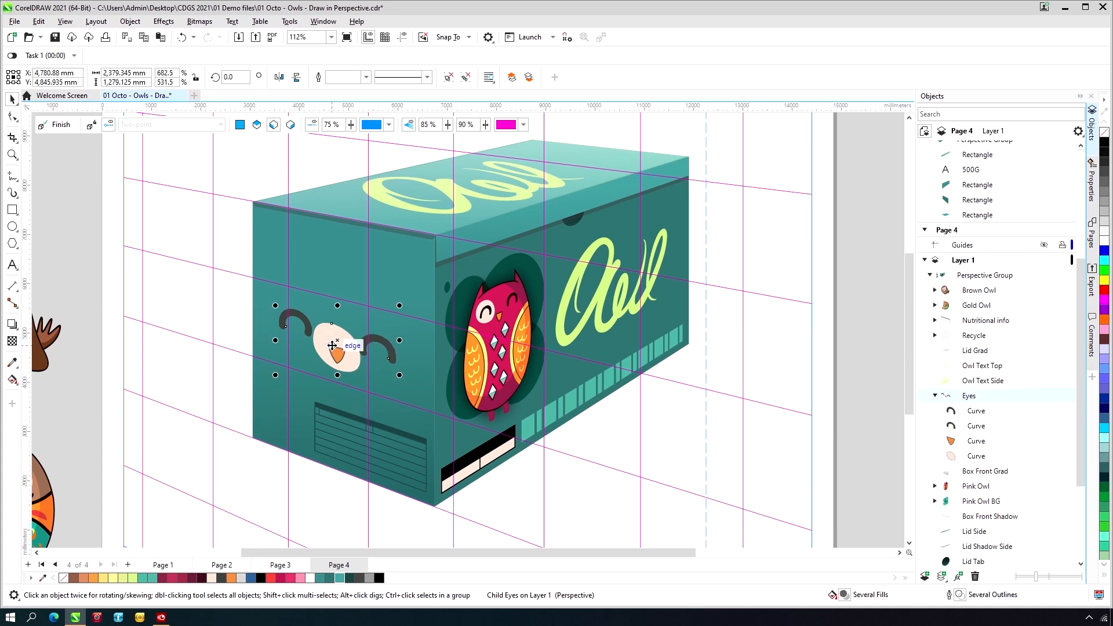
{"action": "key", "text": "Delete"}
- Fill the recycling symbol above the brown owl, beside the page, with white
{"action": "scroll", "coordinate": [332, 350], "scroll_direction": "down", "scroll_amount": 1}
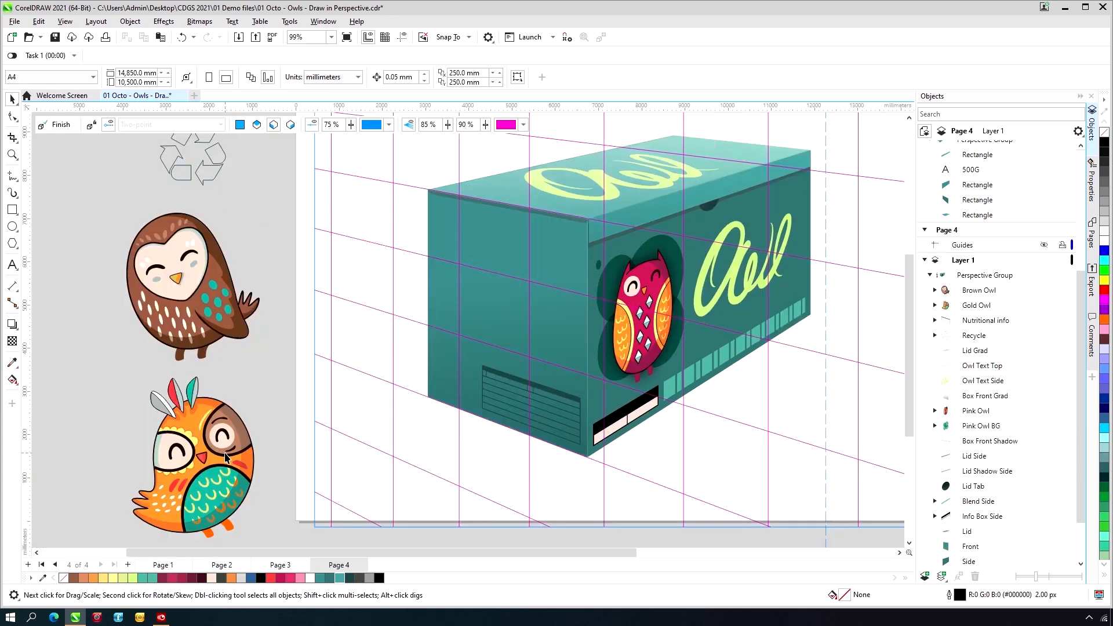
{"action": "left_click", "coordinate": [204, 170]}
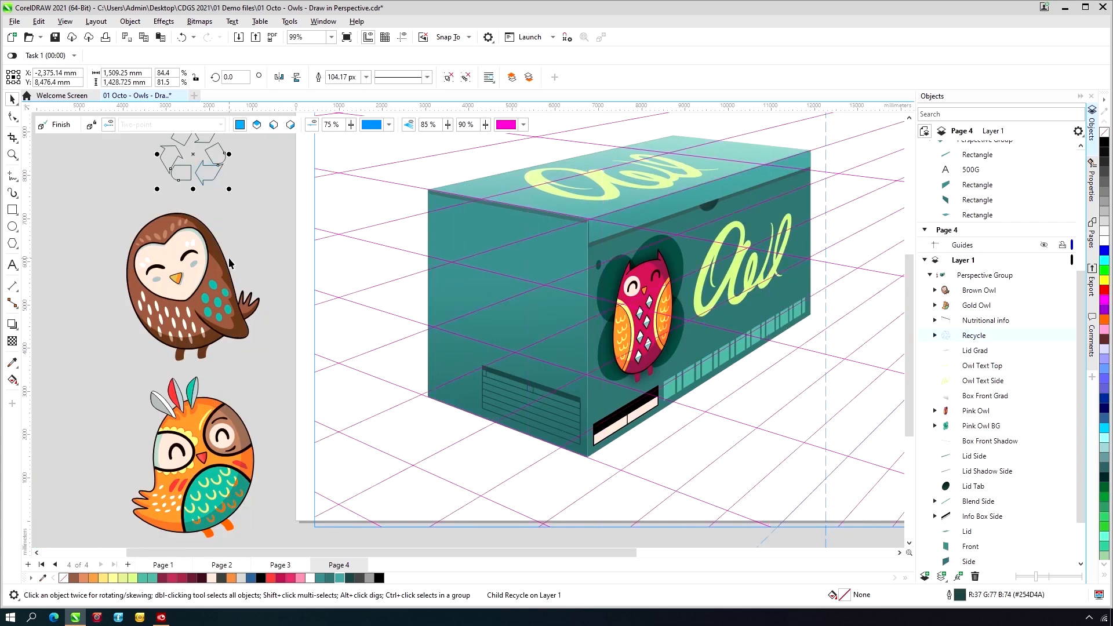
{"action": "left_click", "coordinate": [310, 578]}
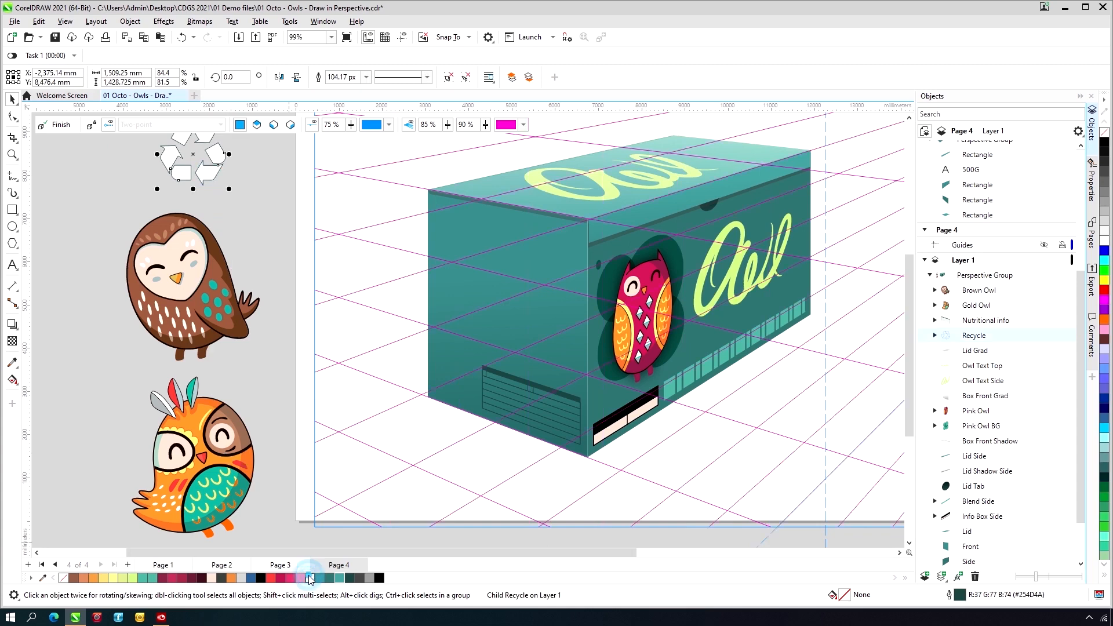
- Move the recycling symbol to the left plane and place it beside the nutritional table on the box's left face
{"action": "right_click", "coordinate": [213, 174]}
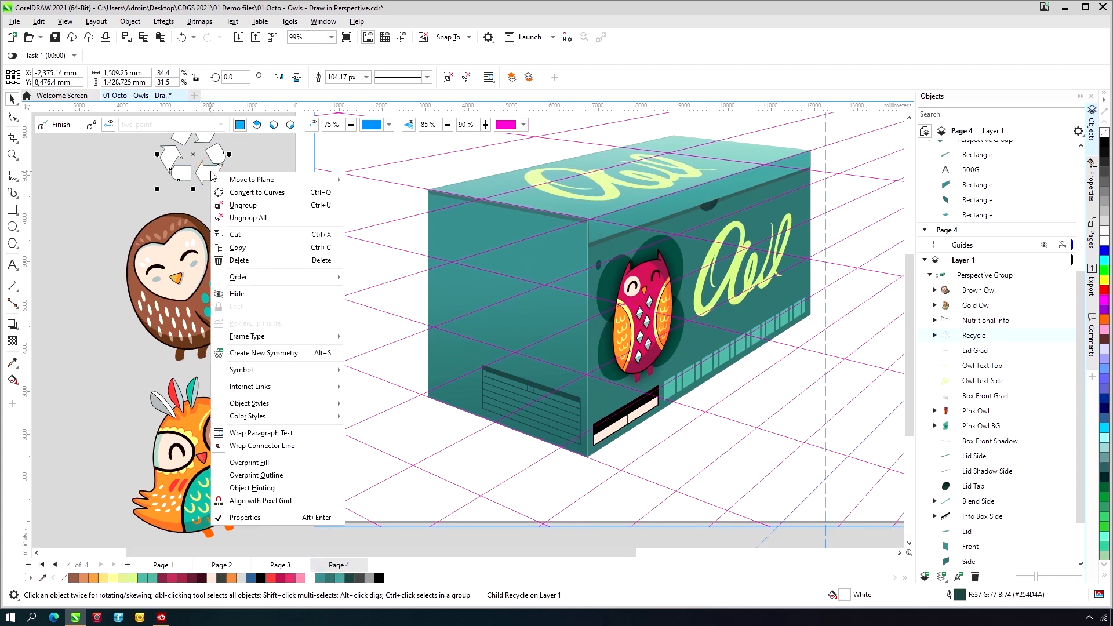
{"action": "mouse_move", "coordinate": [226, 181]}
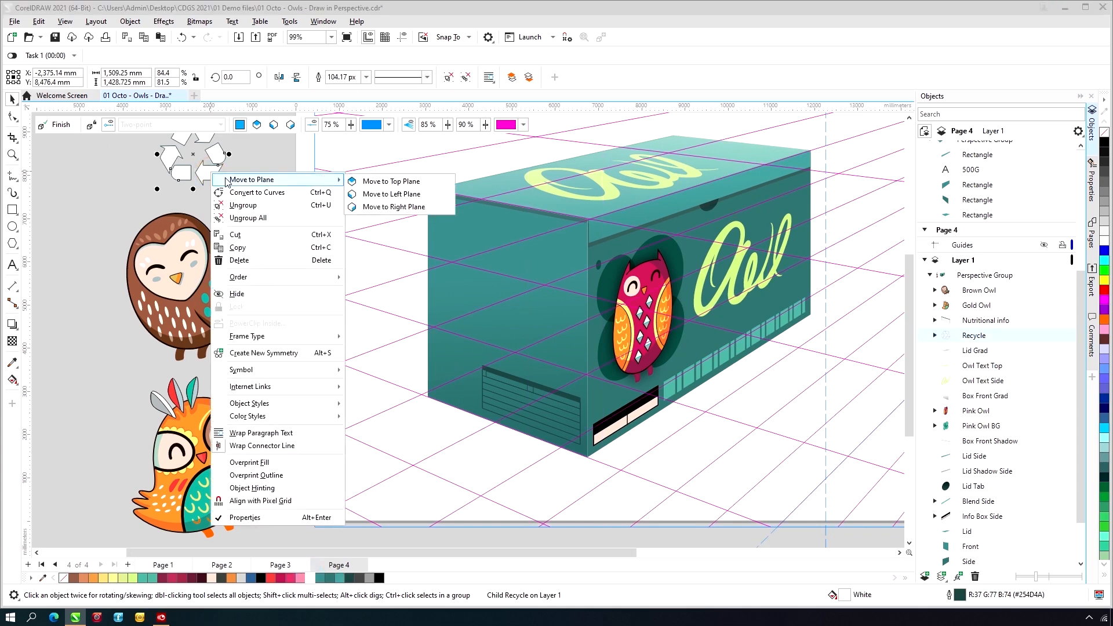
{"action": "left_click", "coordinate": [366, 194]}
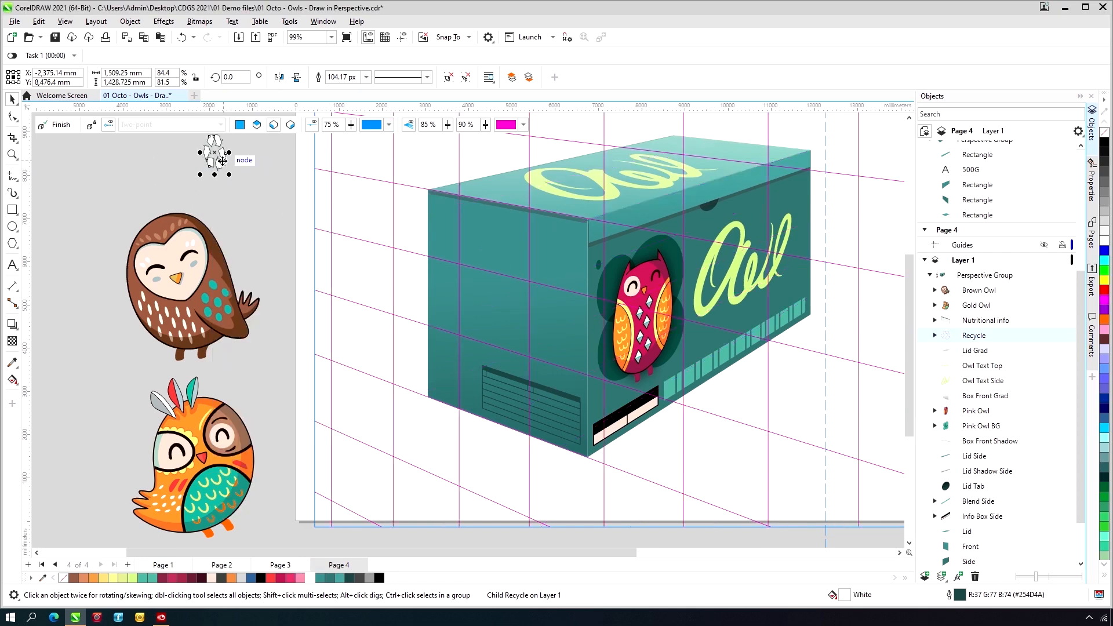
{"action": "left_click_drag", "start_coordinate": [216, 154], "coordinate": [465, 384]}
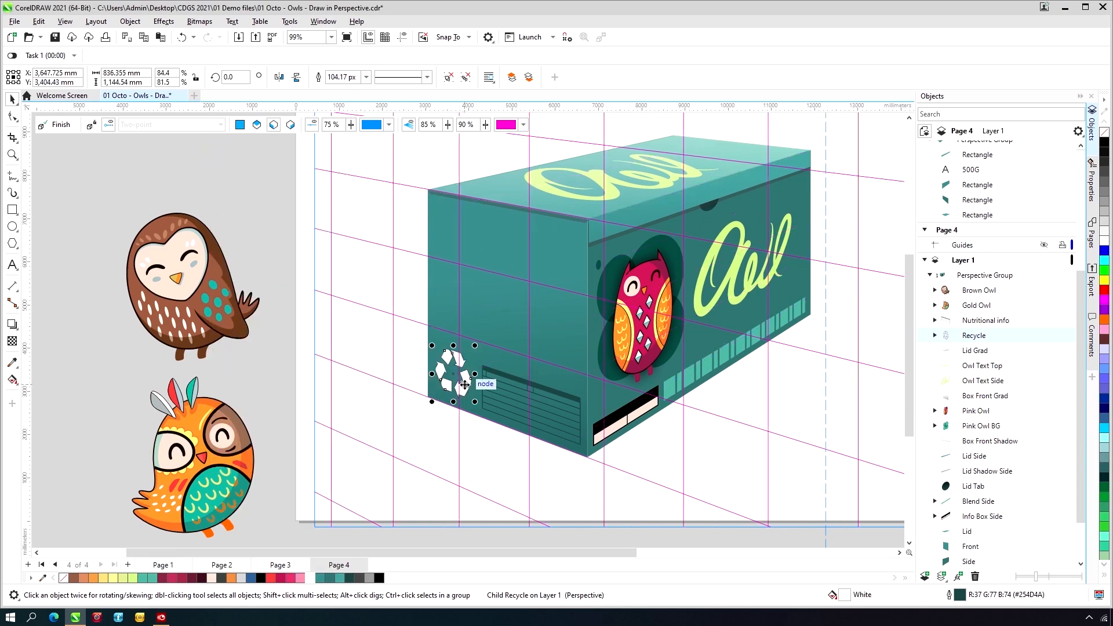
- Move the brown owl to the left plane, onto the box's left face, and enlarge it to about 2,222 × 3,277 mm
{"action": "left_click", "coordinate": [185, 299]}
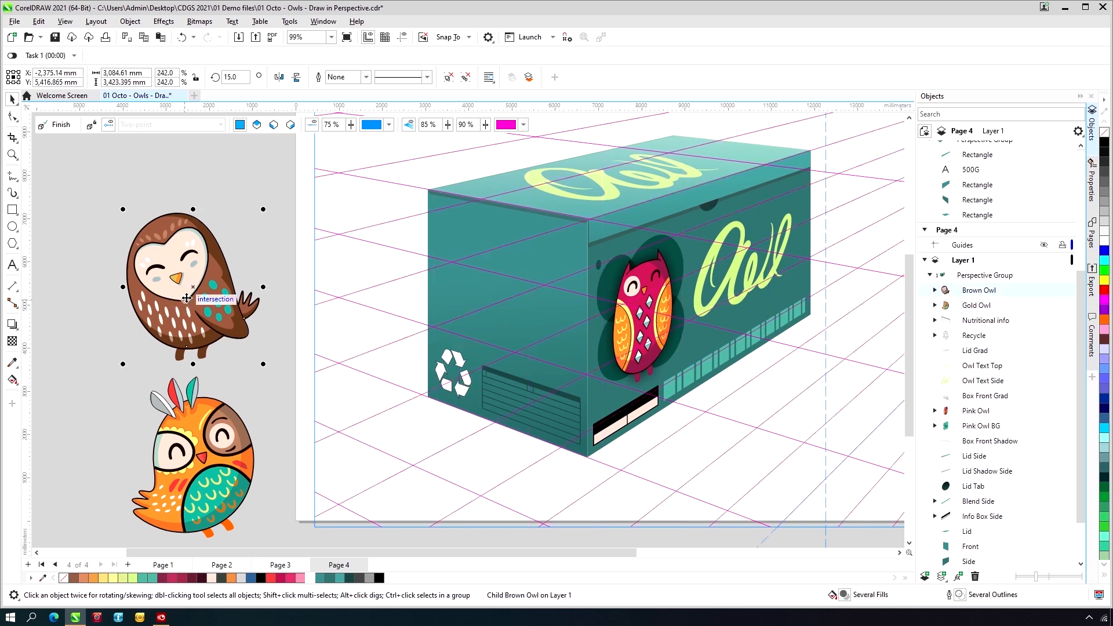
{"action": "right_click", "coordinate": [204, 268]}
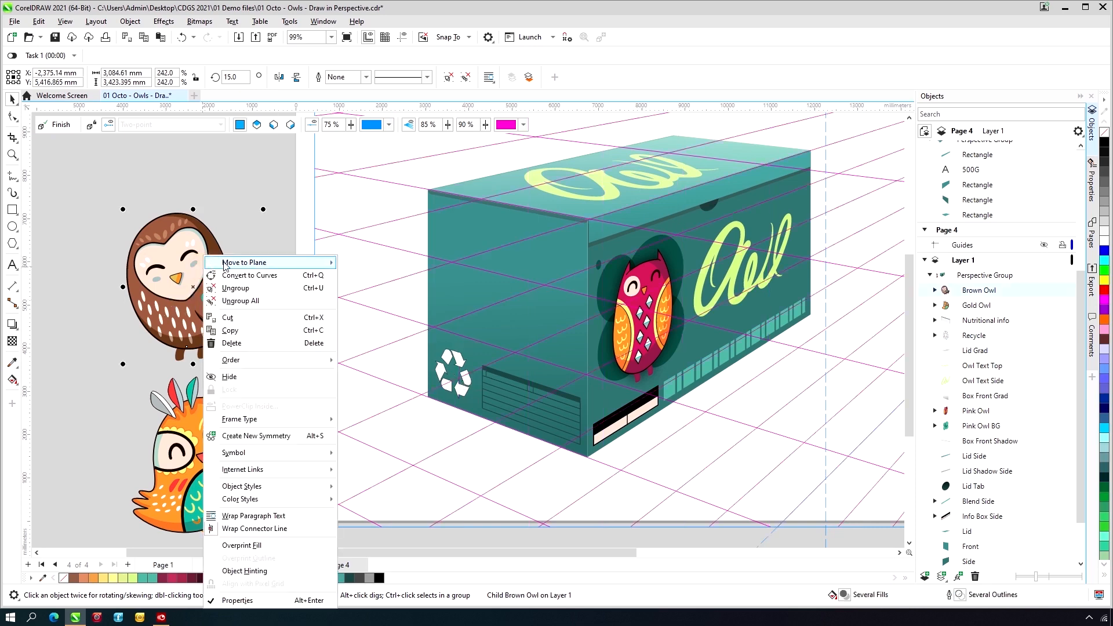
{"action": "mouse_move", "coordinate": [227, 264]}
{"action": "left_click", "coordinate": [384, 278]}
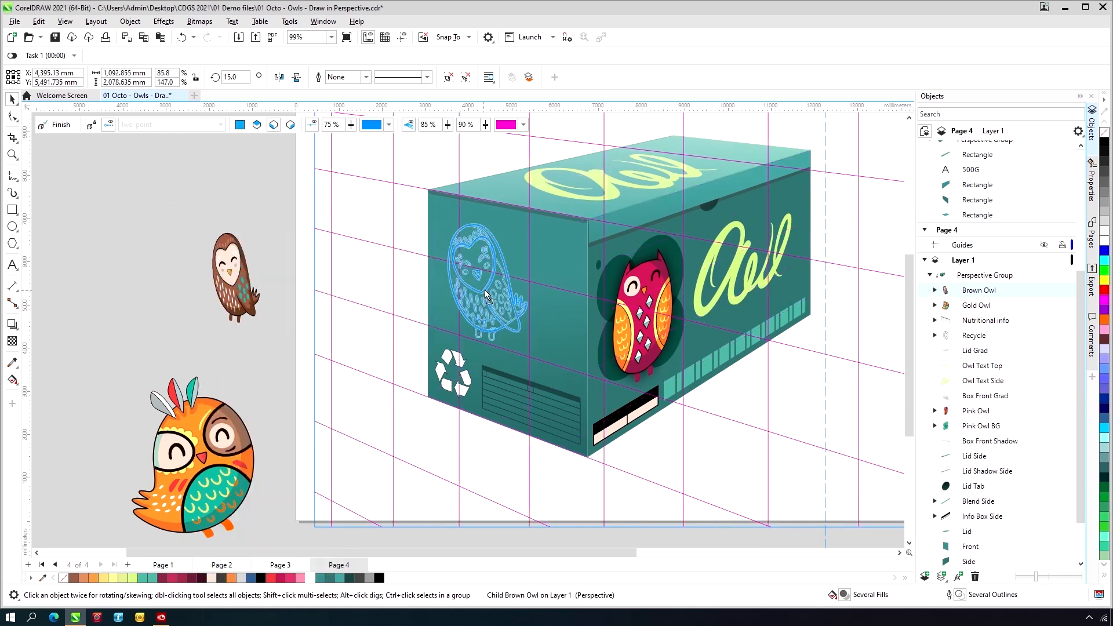
{"action": "left_click", "coordinate": [506, 349]}
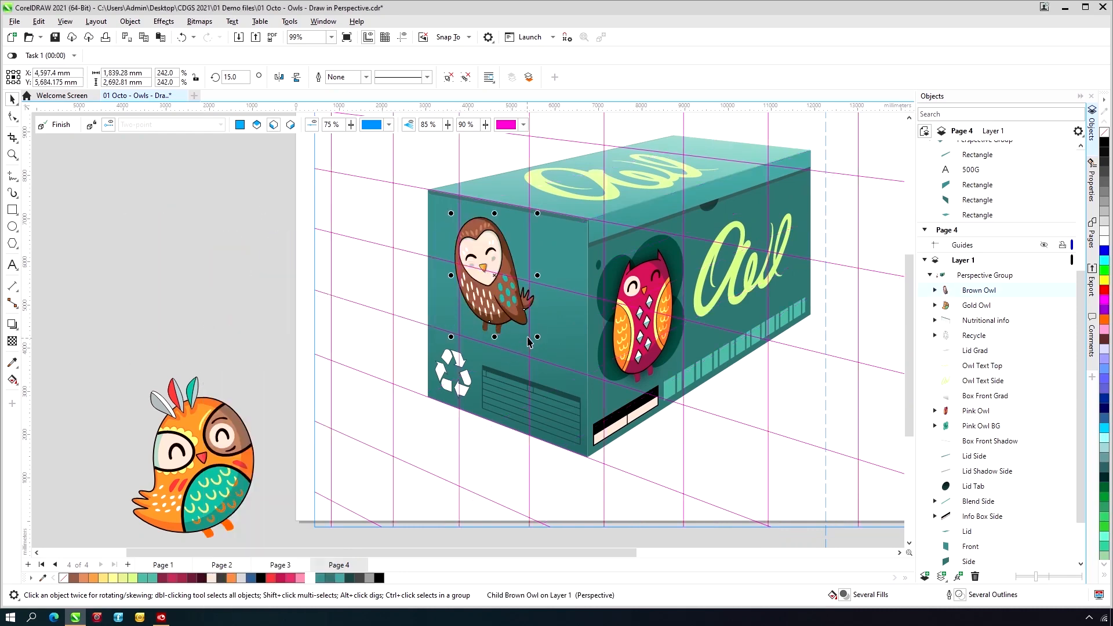
{"action": "left_click_drag", "start_coordinate": [538, 336], "coordinate": [554, 367]}
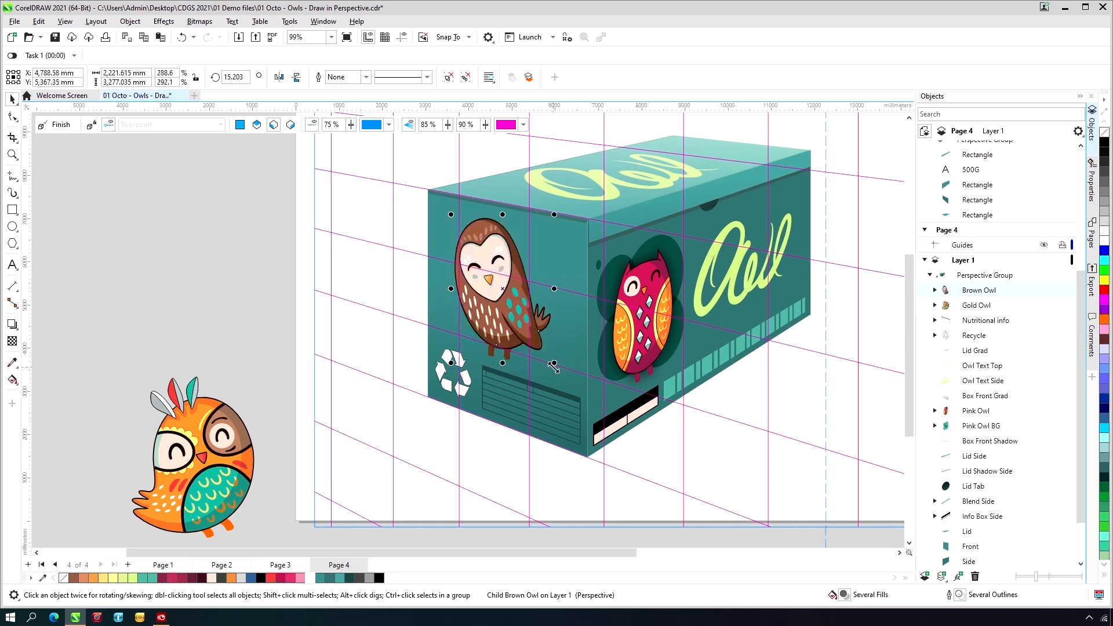
- Move the gold owl to the top plane and place it enlarged, about 3,304 × 614 mm, on the near part of the lid
{"action": "right_click", "coordinate": [214, 473]}
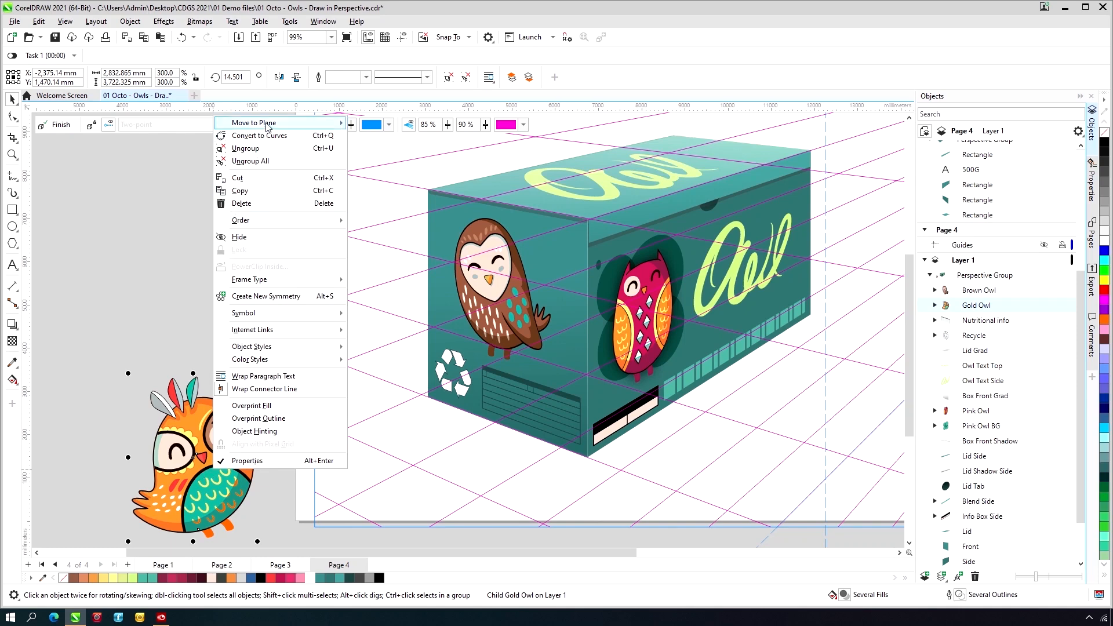
{"action": "mouse_move", "coordinate": [267, 126]}
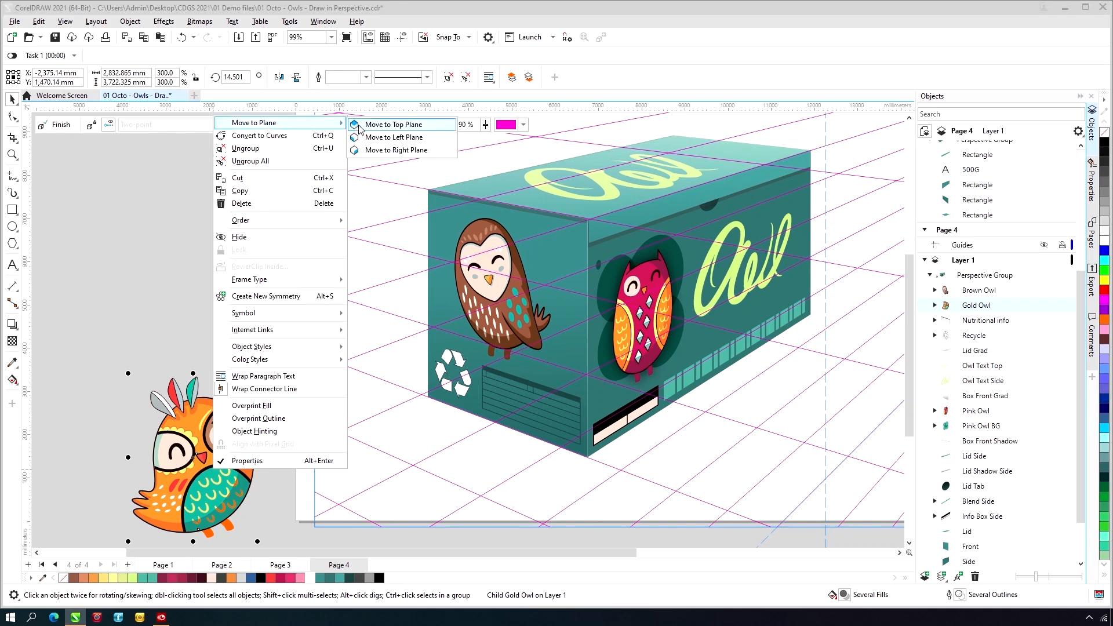
{"action": "left_click", "coordinate": [390, 124]}
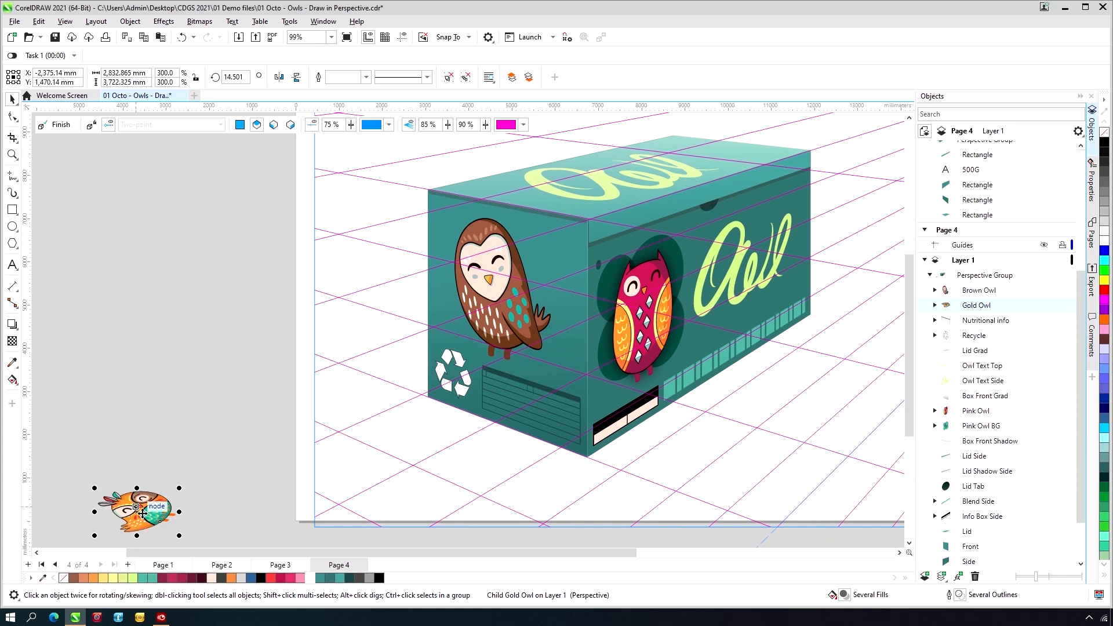
{"action": "left_click_drag", "start_coordinate": [152, 518], "coordinate": [645, 239]}
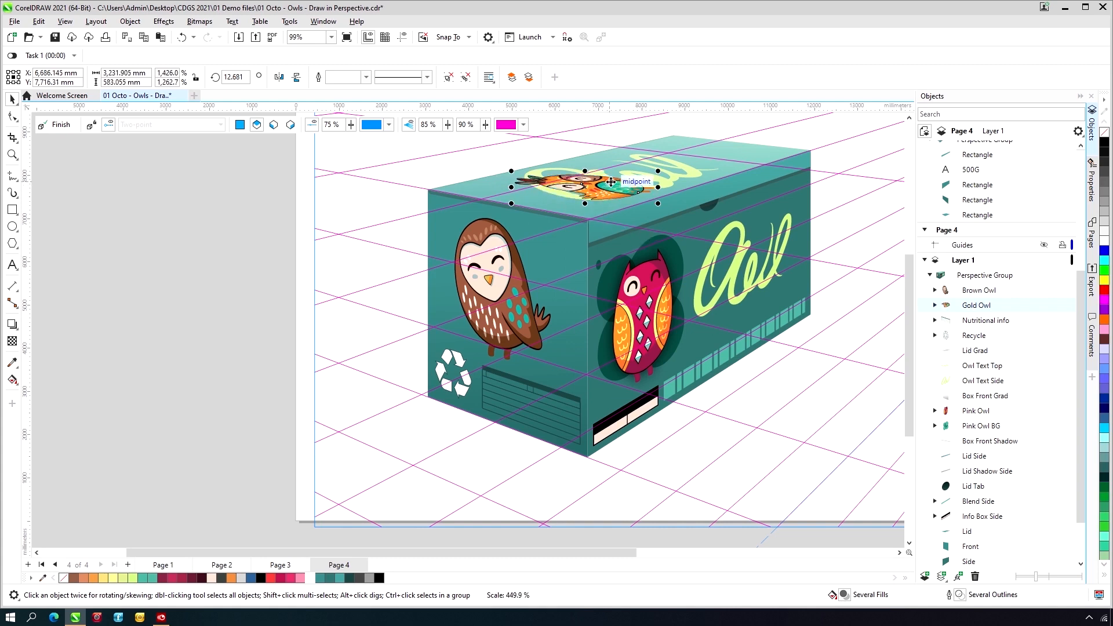
{"action": "left_click_drag", "start_coordinate": [606, 184], "coordinate": [595, 187]}
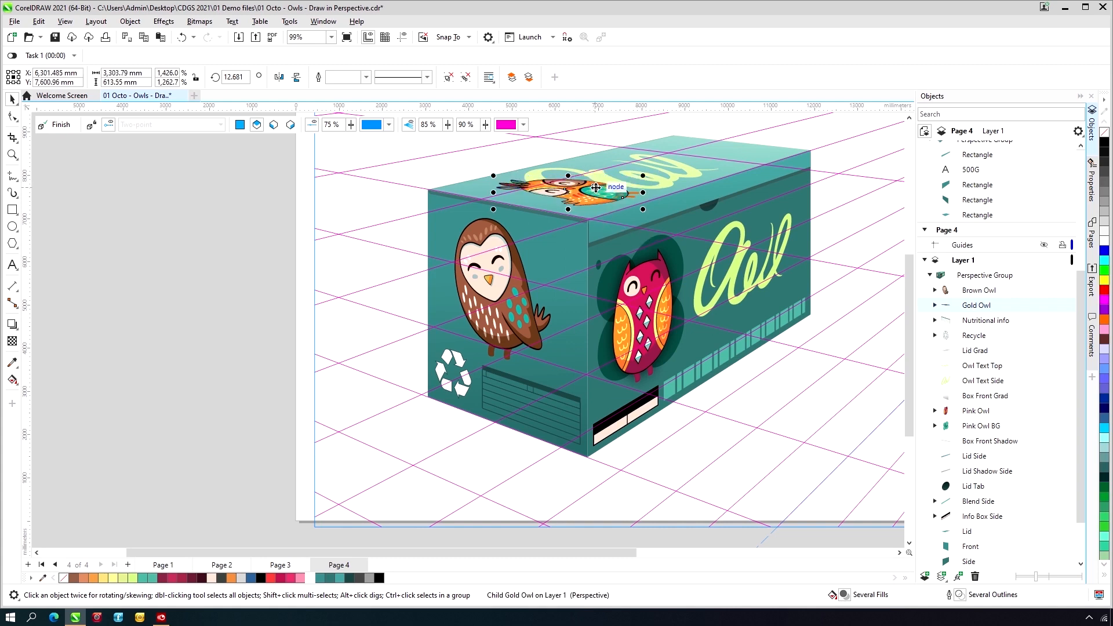
- Check the whole owl box and finish editing the perspective group
{"action": "scroll", "coordinate": [595, 187], "scroll_direction": "up", "scroll_amount": 2}
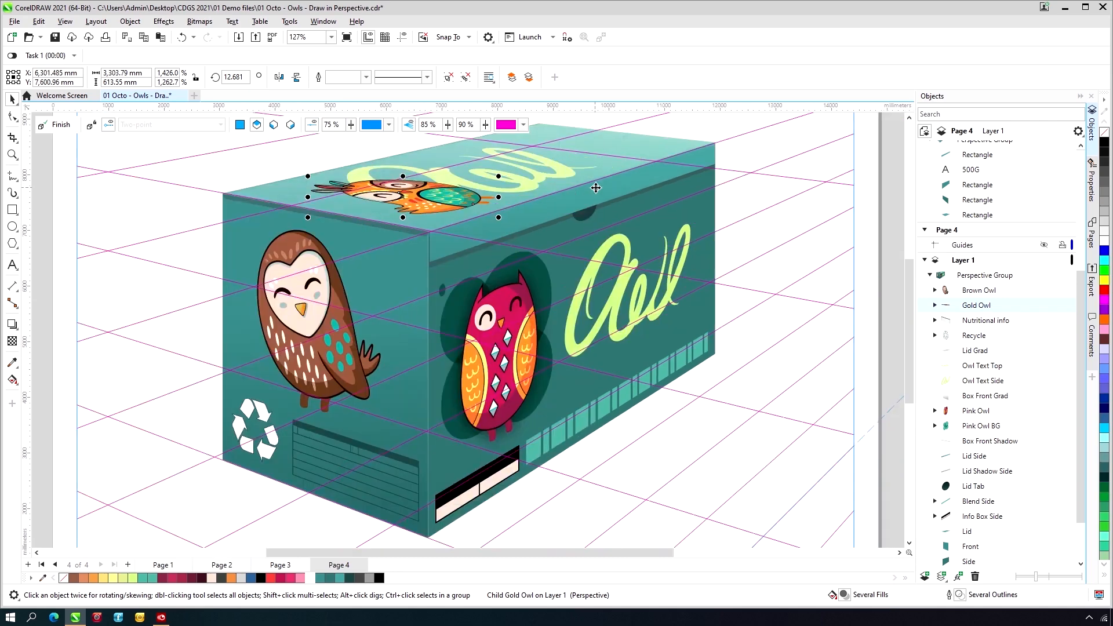
{"action": "scroll", "coordinate": [596, 188], "scroll_direction": "down", "scroll_amount": 3}
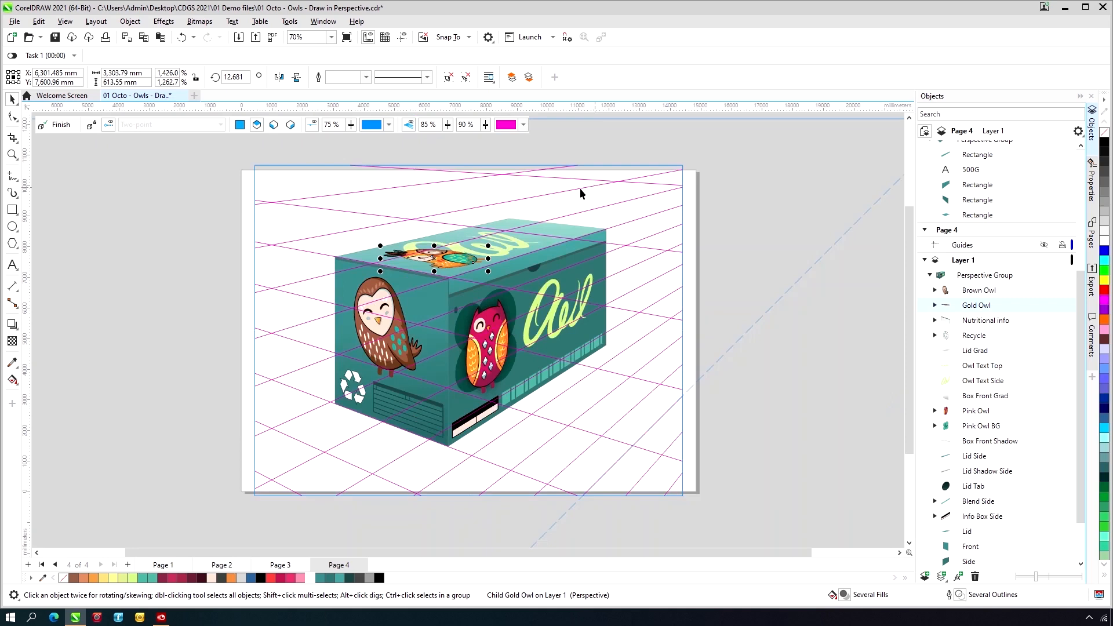
{"action": "left_click", "coordinate": [61, 125]}
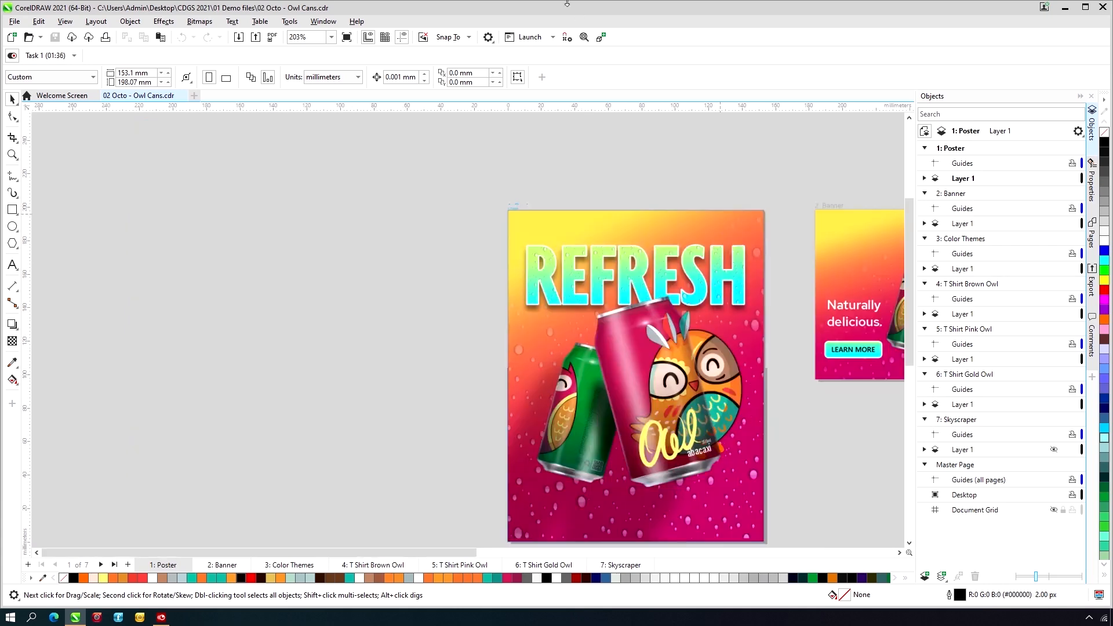
- In 02 Octo - Owl Cans.cdr, copy the REFRESH title from the Poster page onto the Banner page
{"action": "left_click", "coordinate": [584, 38]}
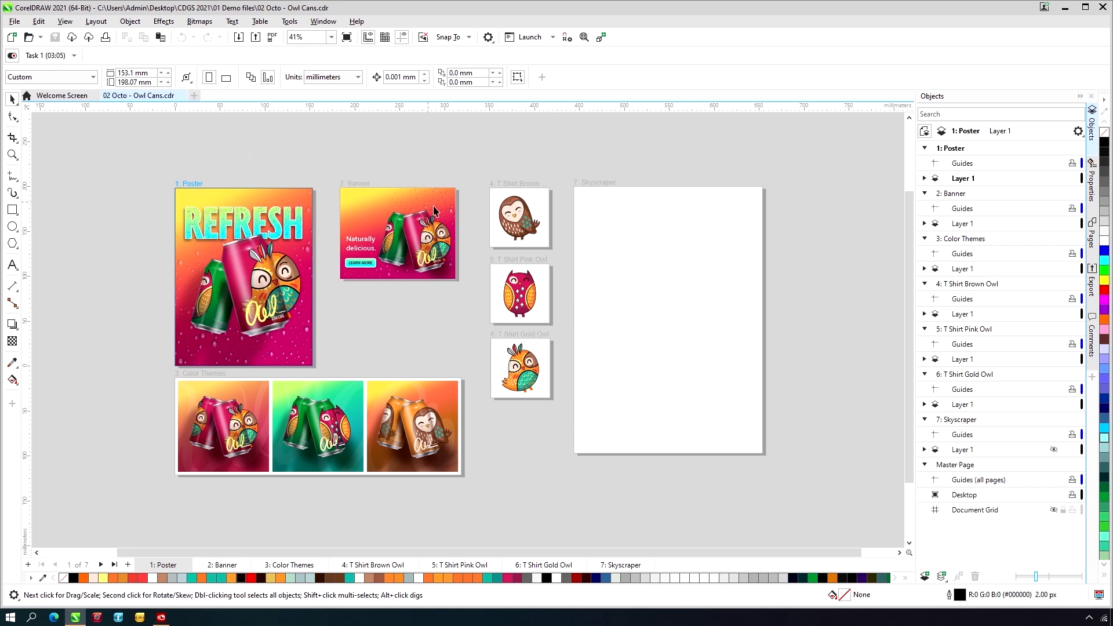
{"action": "key", "text": "z"}
{"action": "left_click_drag", "start_coordinate": [166, 166], "coordinate": [514, 466]}
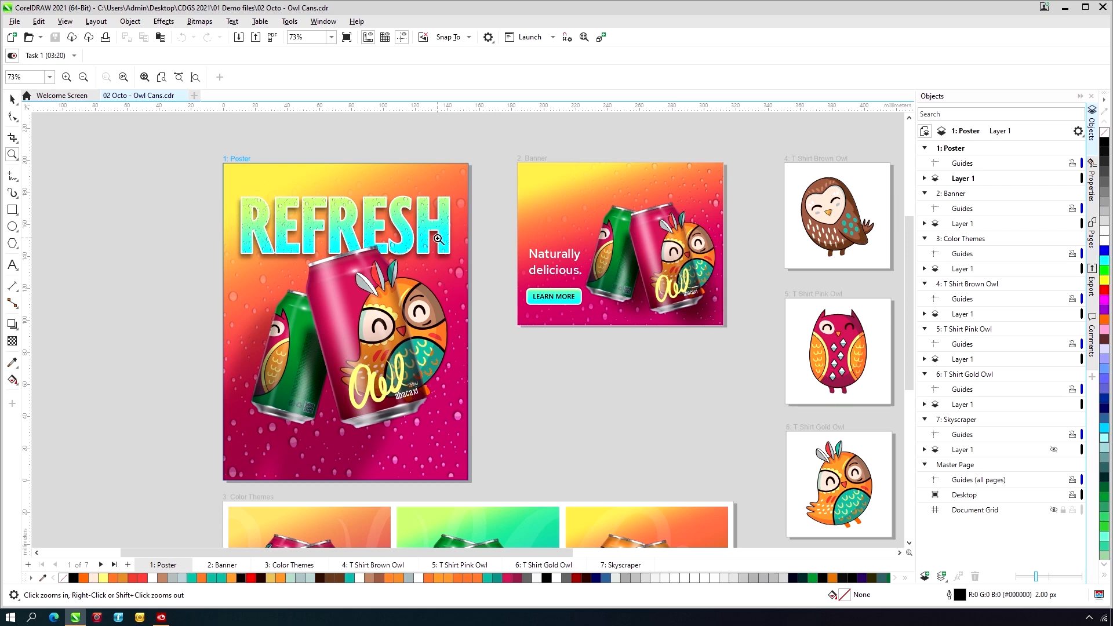
{"action": "key", "text": "space"}
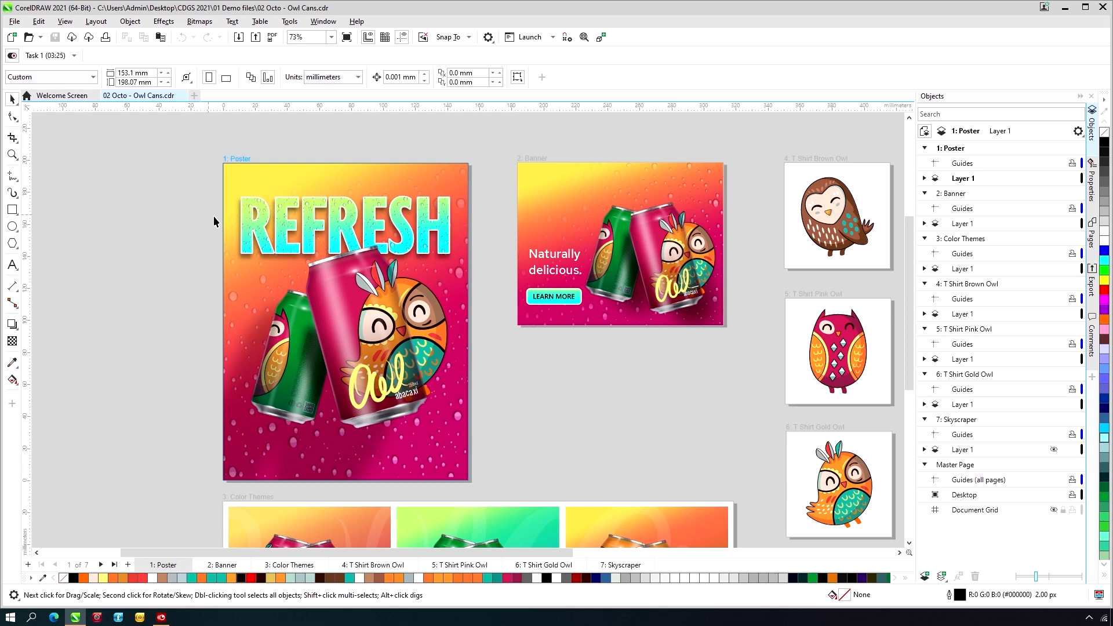
{"action": "left_click", "coordinate": [283, 232]}
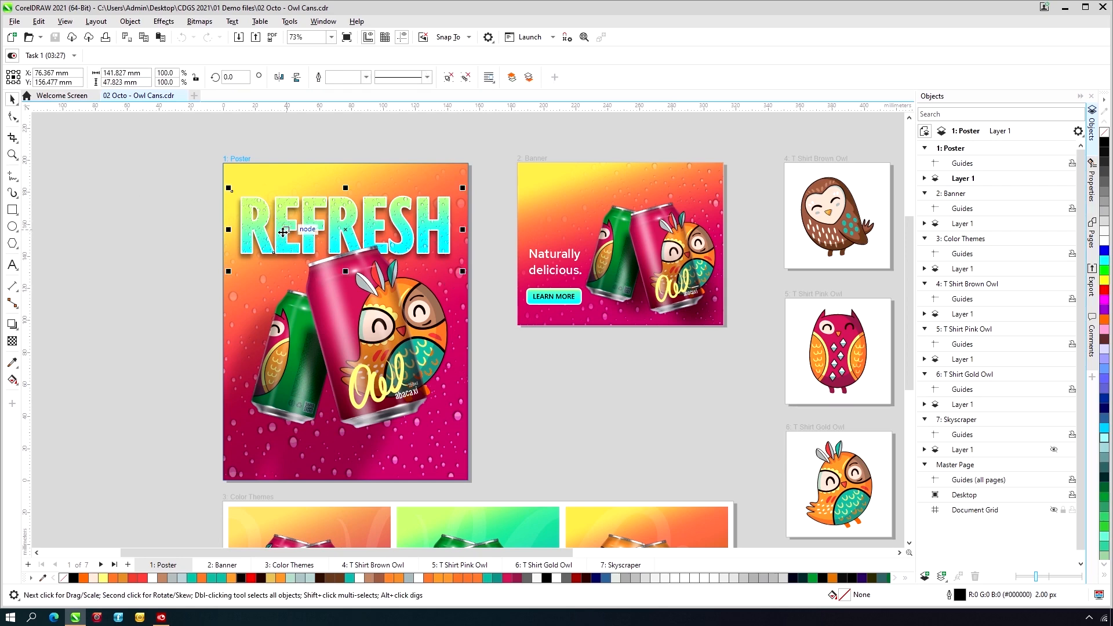
{"action": "left_click_drag", "start_coordinate": [282, 232], "coordinate": [585, 212]}
- Scale the Banner's REFRESH title to about 80.1% and position it across the upper part of the banner
{"action": "left_click_drag", "start_coordinate": [581, 212], "coordinate": [577, 207]}
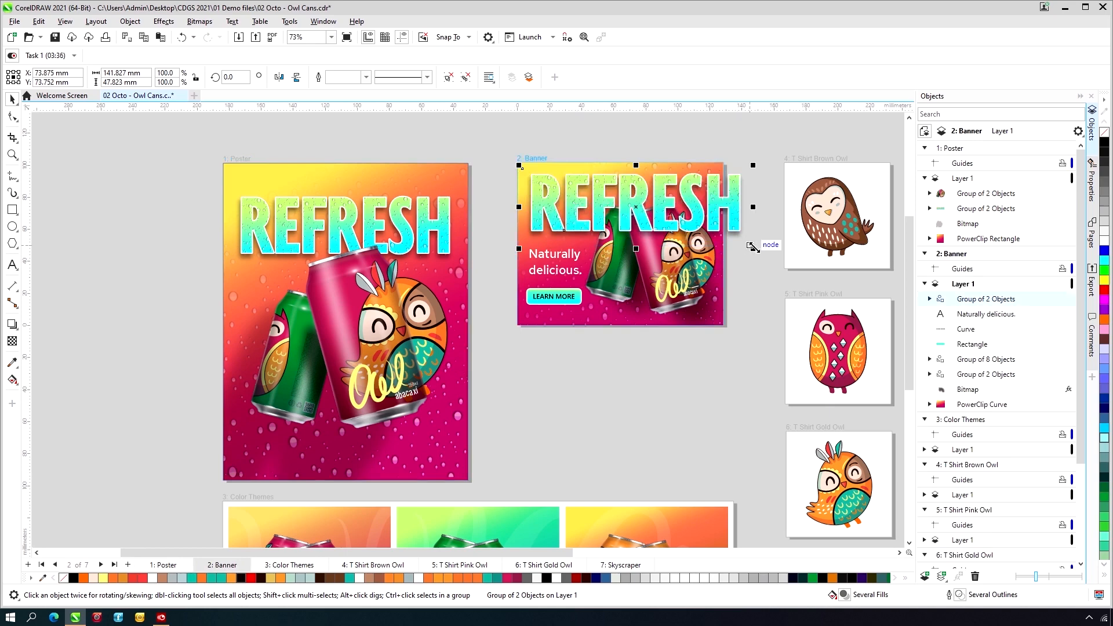
{"action": "left_click_drag", "start_coordinate": [753, 249], "coordinate": [719, 232]}
{"action": "left_click_drag", "start_coordinate": [614, 184], "coordinate": [622, 188]}
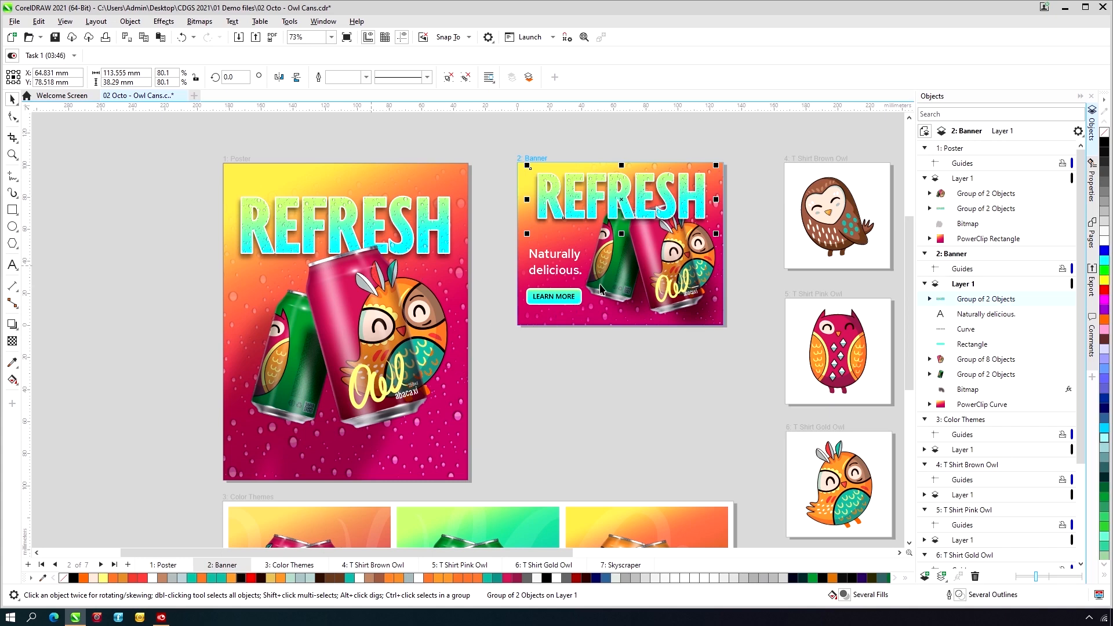
- Reorder the Banner's REFRESH title so that it sits behind the pink owl can
{"action": "right_click", "coordinate": [667, 212]}
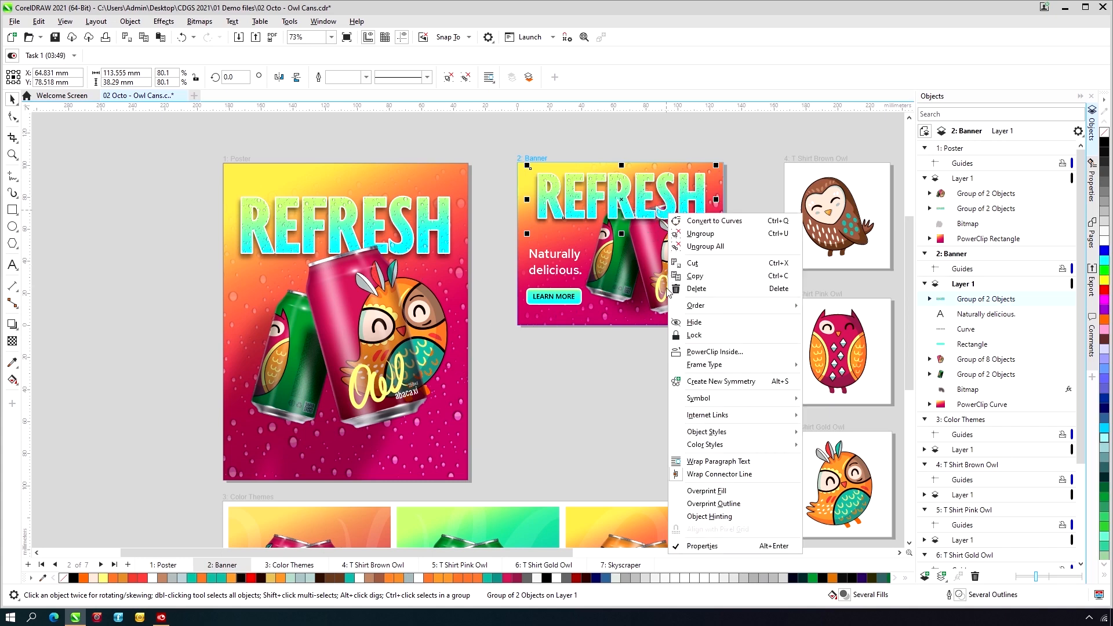
{"action": "mouse_move", "coordinate": [692, 303]}
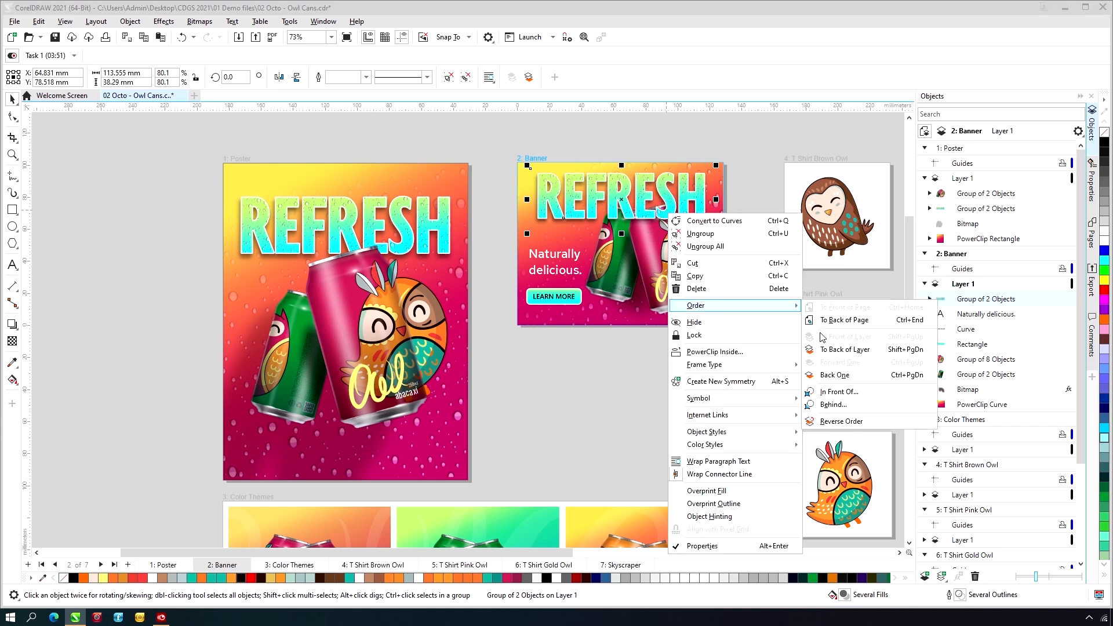
{"action": "left_click", "coordinate": [832, 404]}
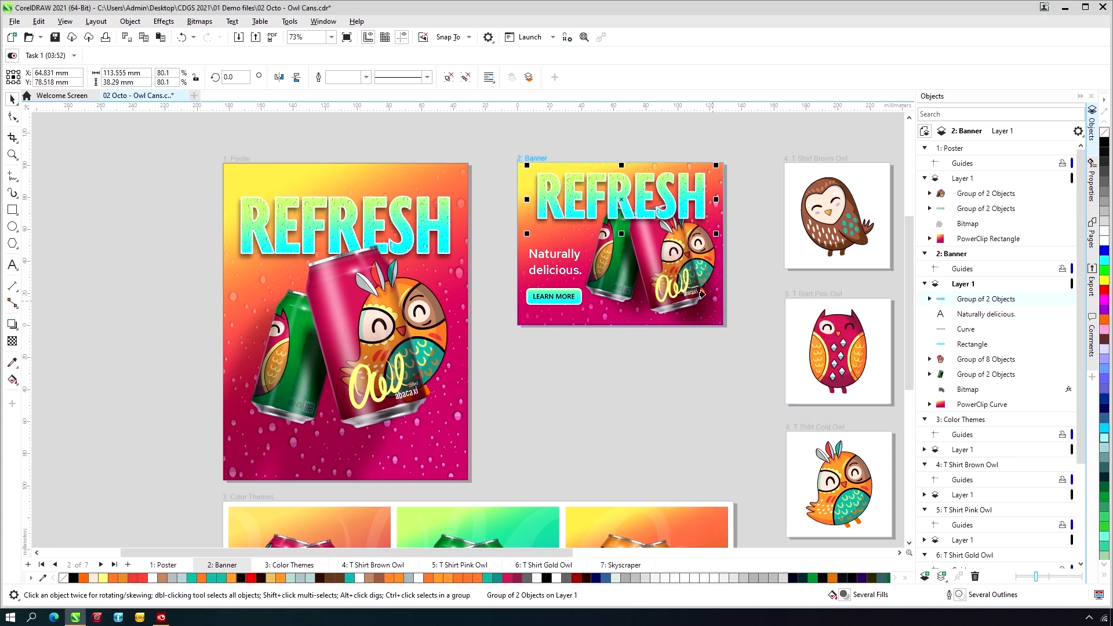
{"action": "left_click", "coordinate": [649, 266]}
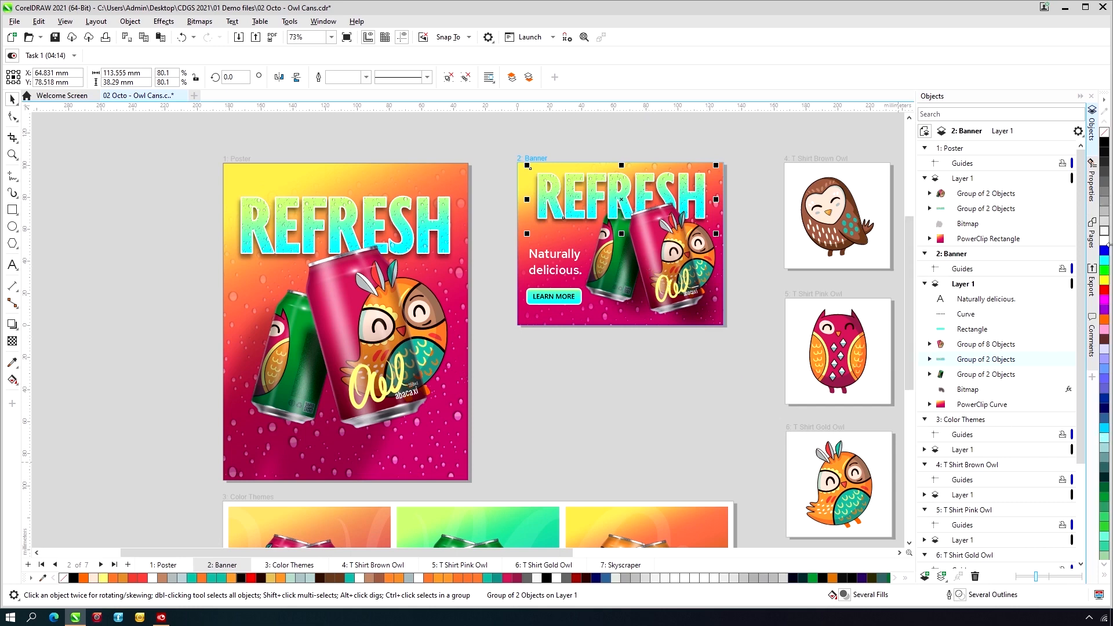
- View the document's page list and compare the single-page view with the multipage view
{"action": "left_click", "coordinate": [1092, 235]}
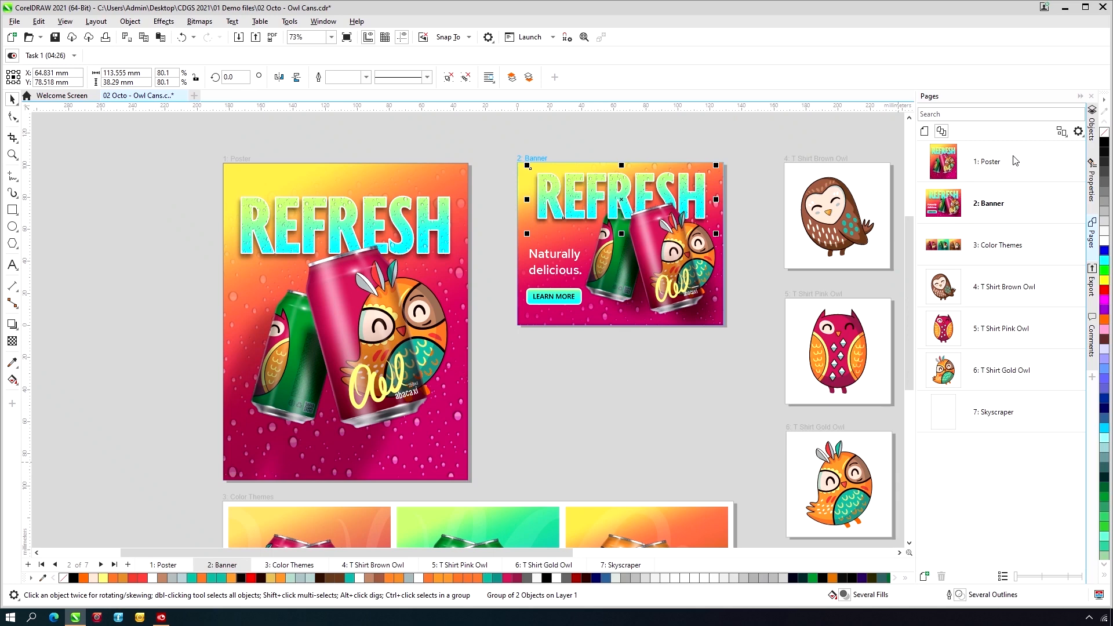
{"action": "left_click", "coordinate": [925, 132]}
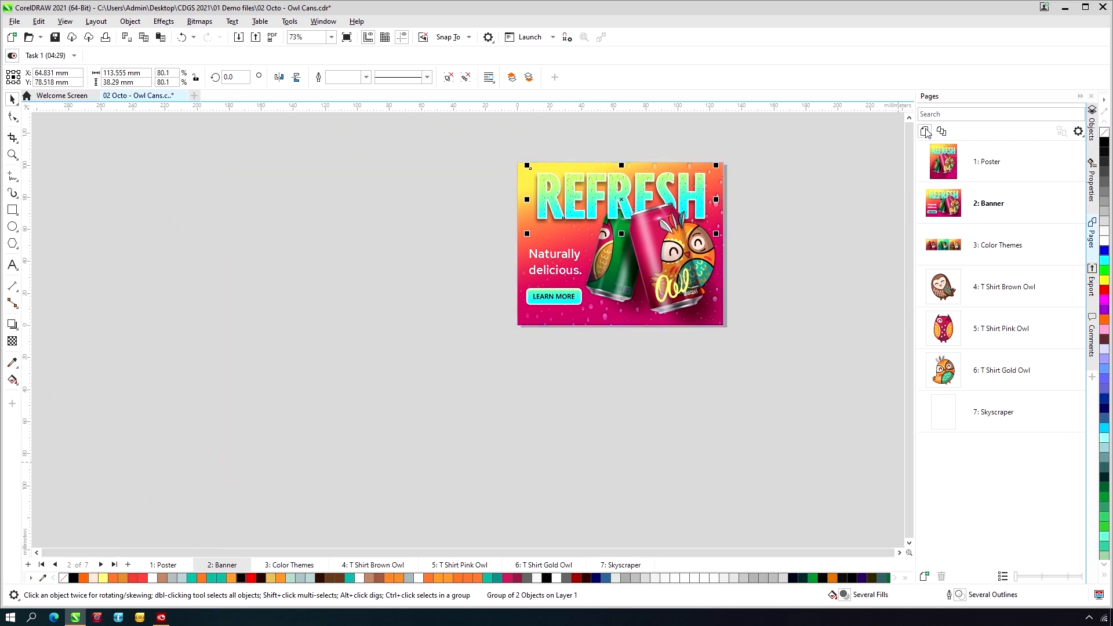
{"action": "left_click", "coordinate": [941, 132]}
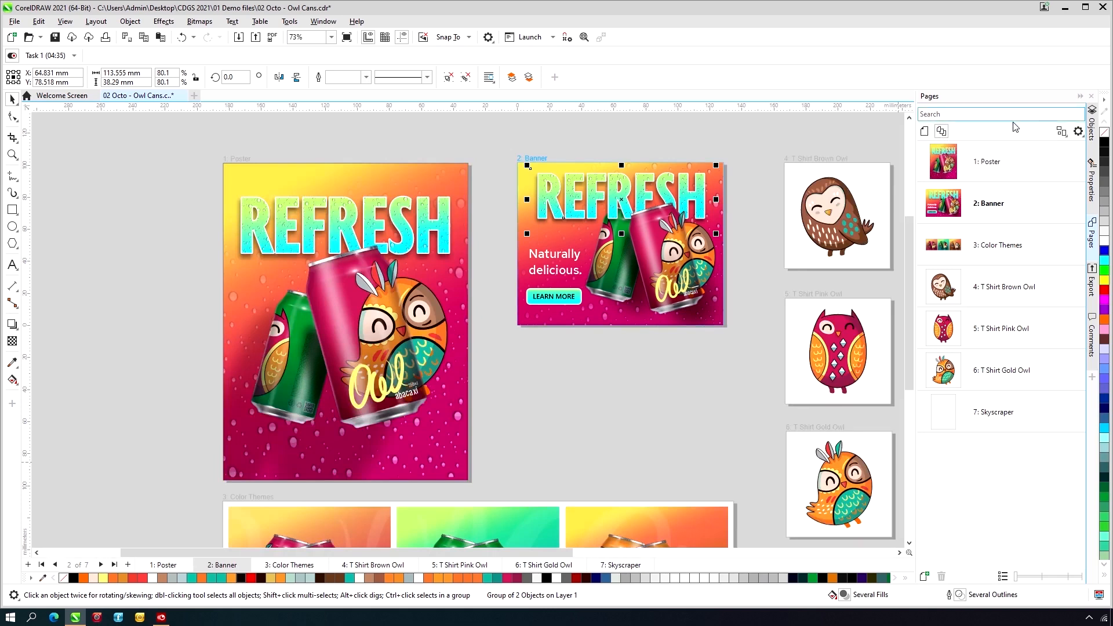
{"action": "left_click", "coordinate": [1061, 132]}
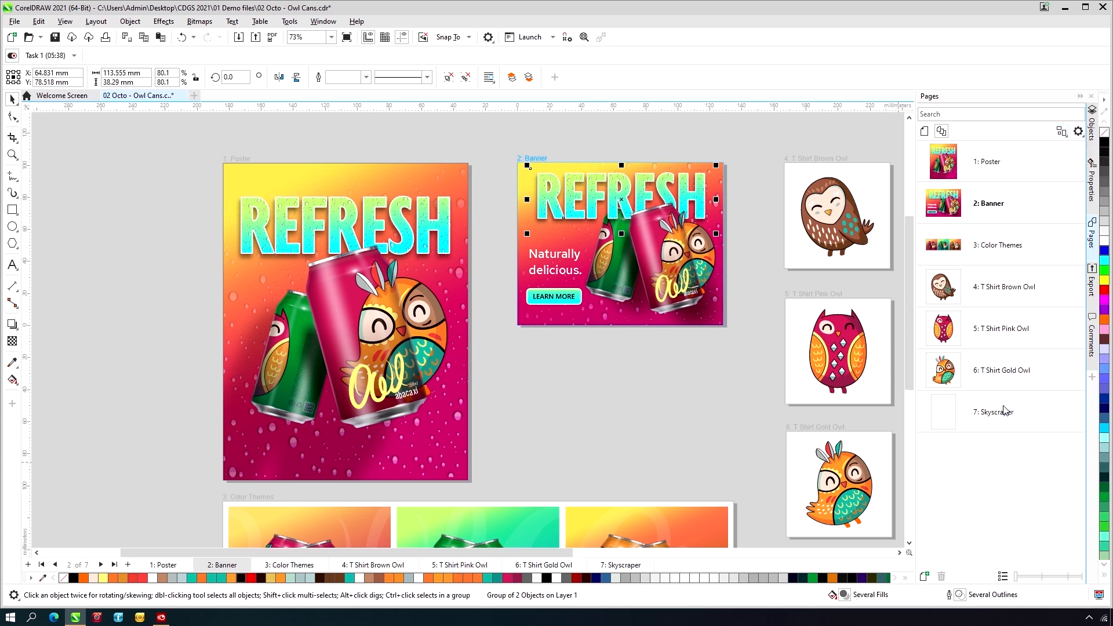
- Make the Skyscraper page active and show the hidden artwork on its Layer 1
{"action": "left_click", "coordinate": [1003, 412]}
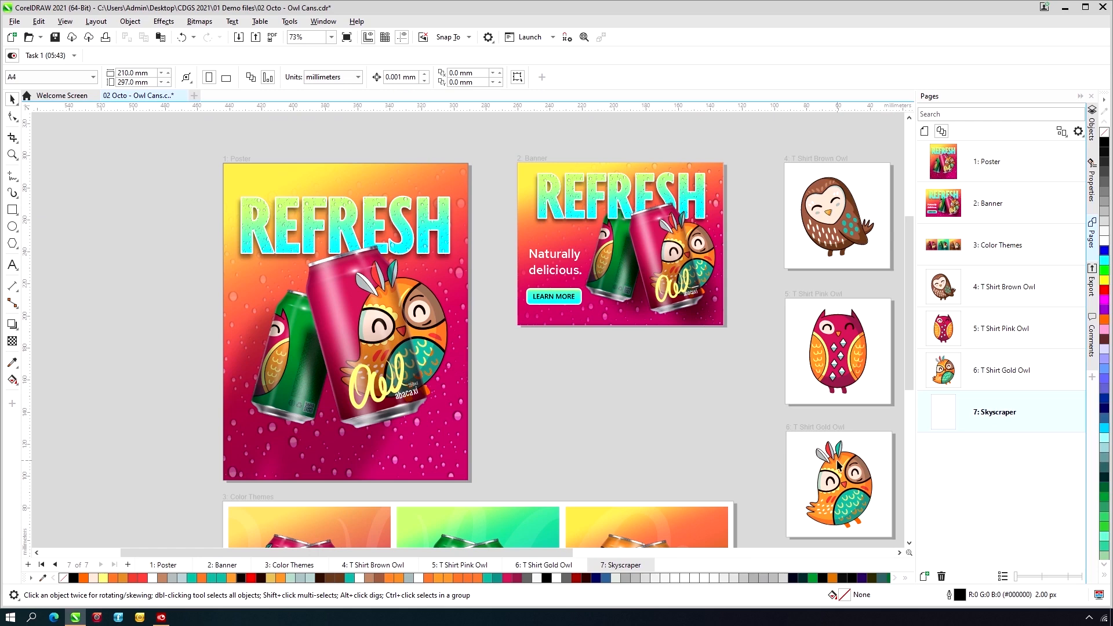
{"action": "key", "text": "shift+F4"}
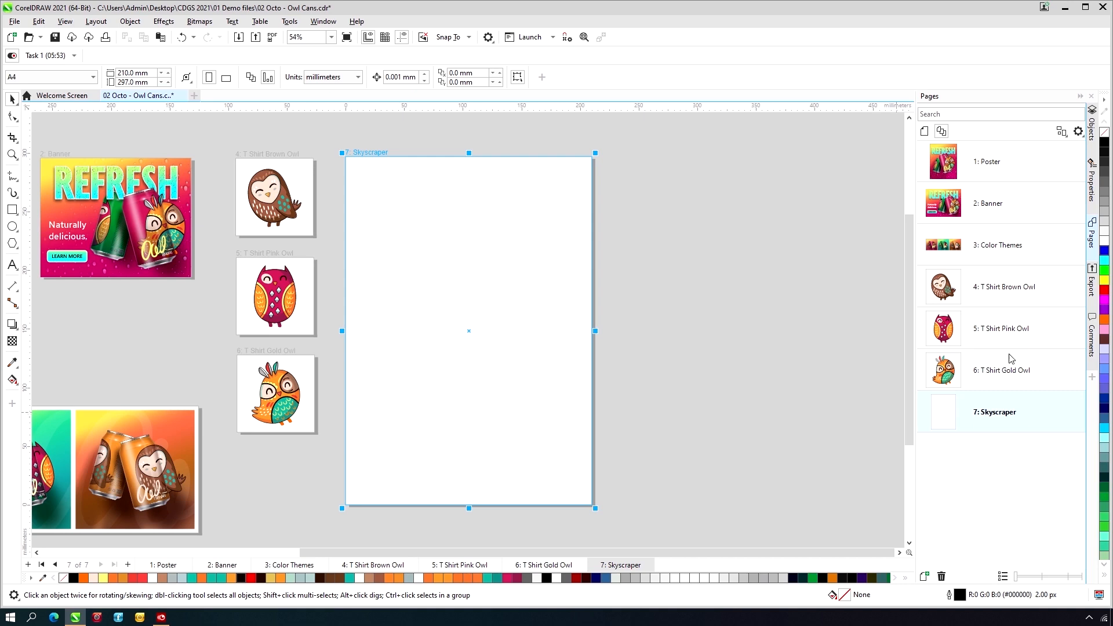
{"action": "left_click", "coordinate": [1092, 122]}
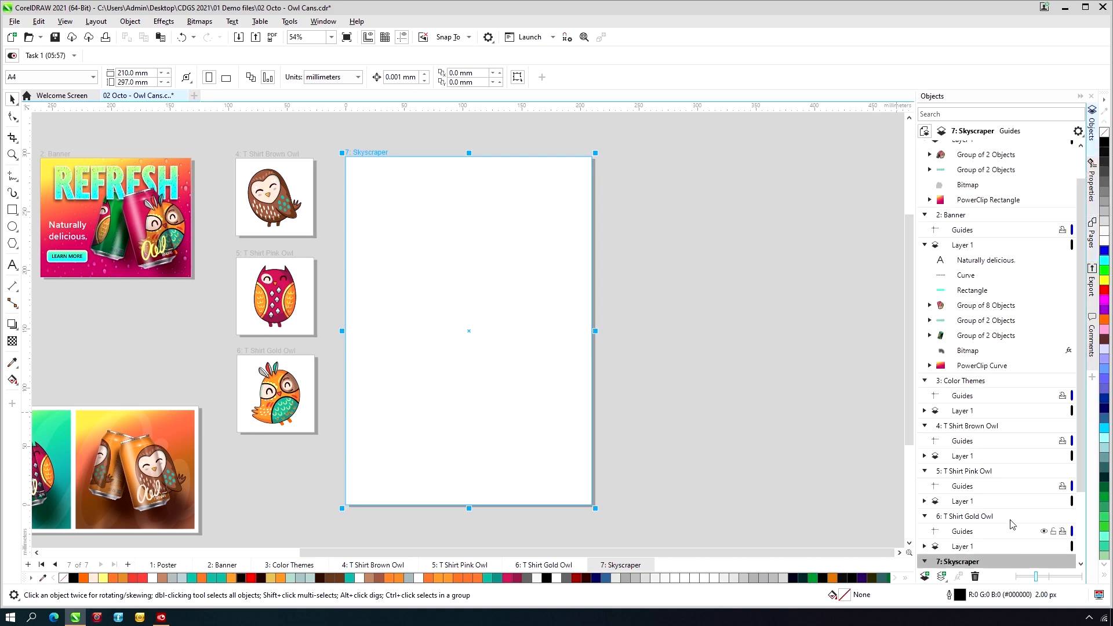
{"action": "scroll", "coordinate": [1012, 517], "scroll_direction": "down", "scroll_amount": 3}
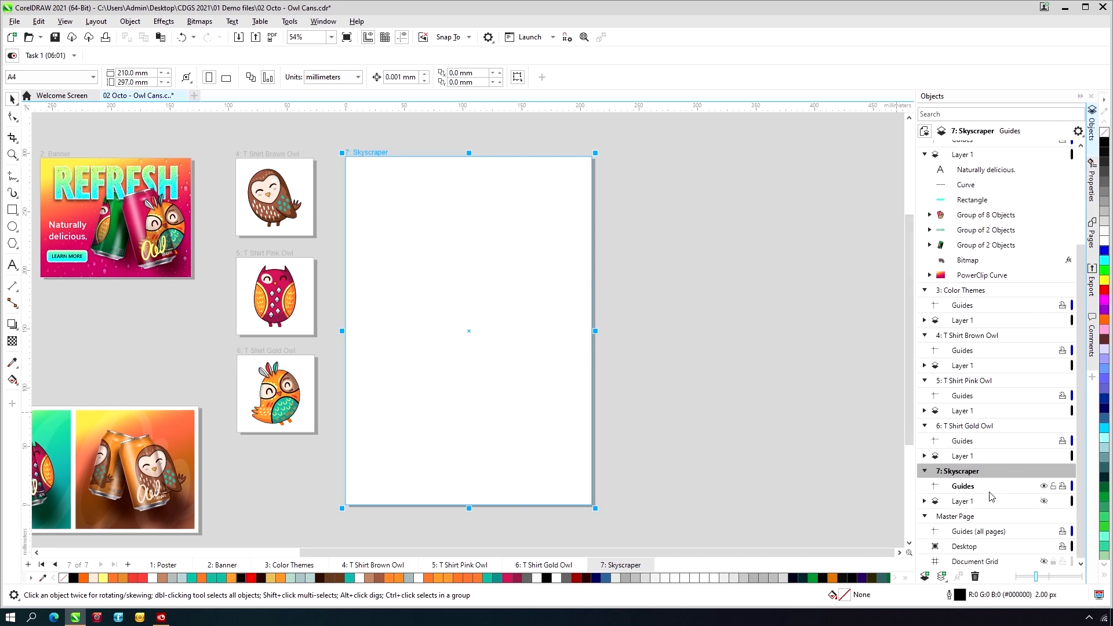
{"action": "left_click", "coordinate": [1044, 501]}
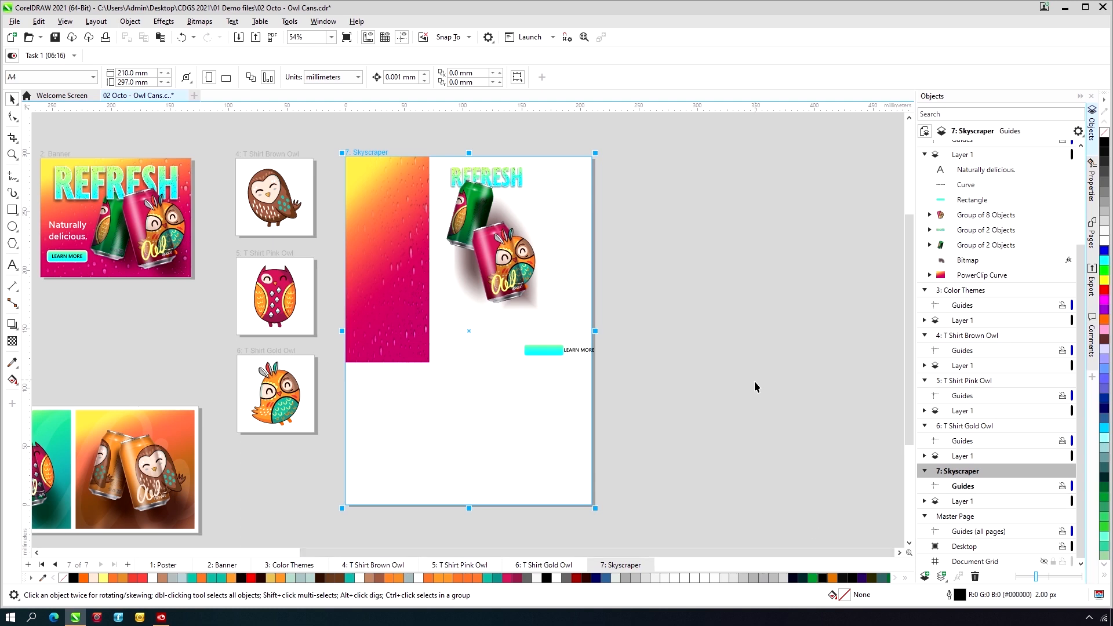
- Align the Skyscraper's title, cans, text and button on the vertical centre line of the gradient background
{"action": "left_click_drag", "start_coordinate": [747, 392], "coordinate": [388, 145]}
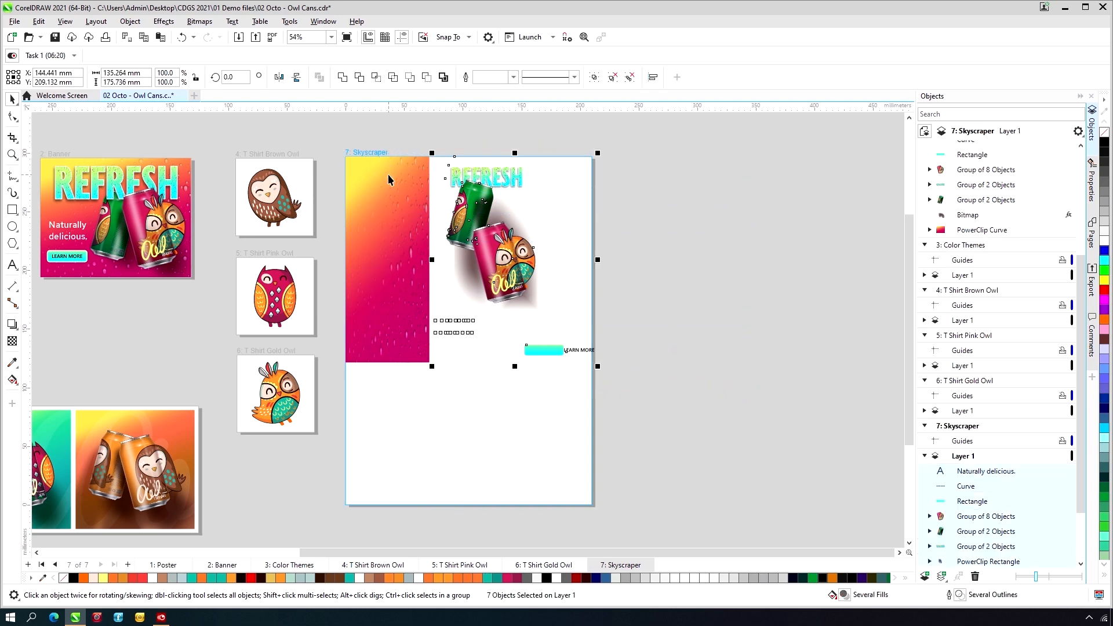
{"action": "left_click", "coordinate": [370, 179], "text": "shift"}
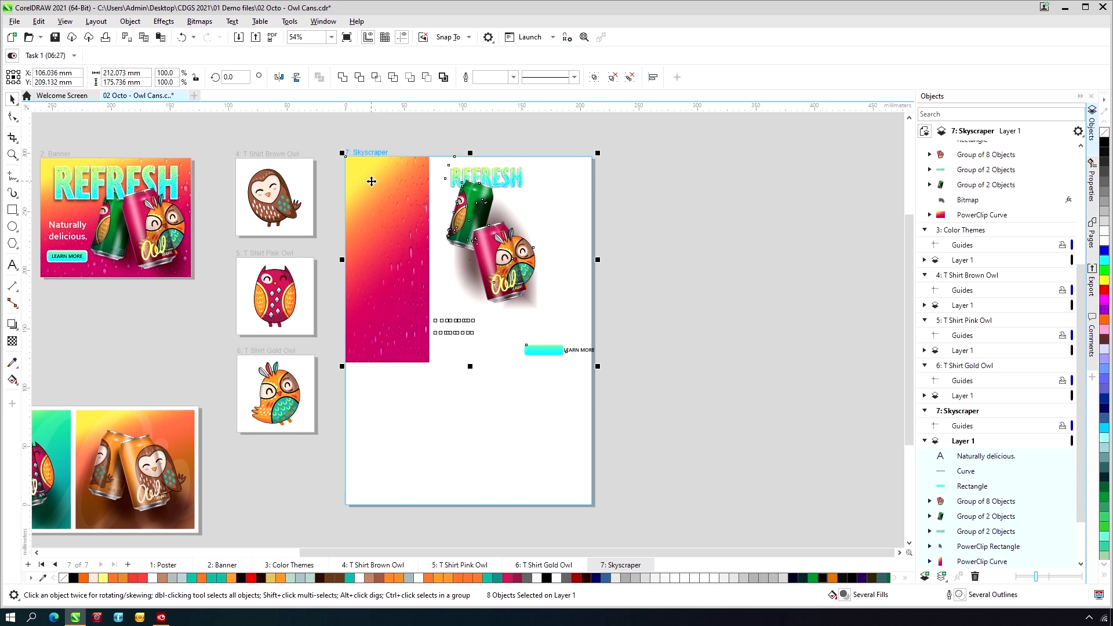
{"action": "key", "text": "c"}
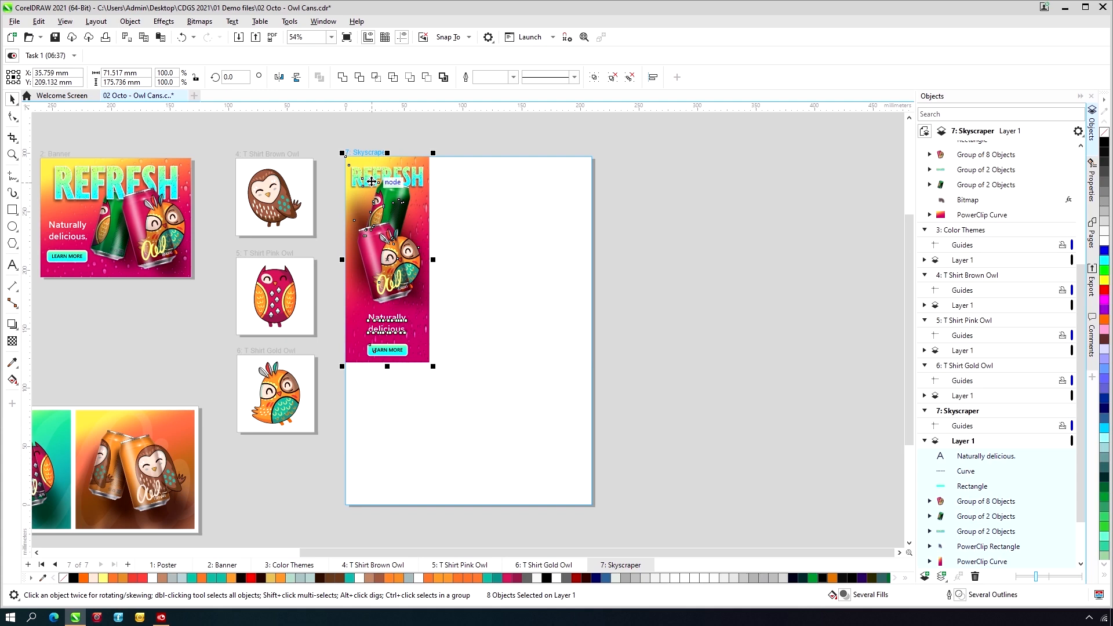
{"action": "left_click", "coordinate": [528, 185]}
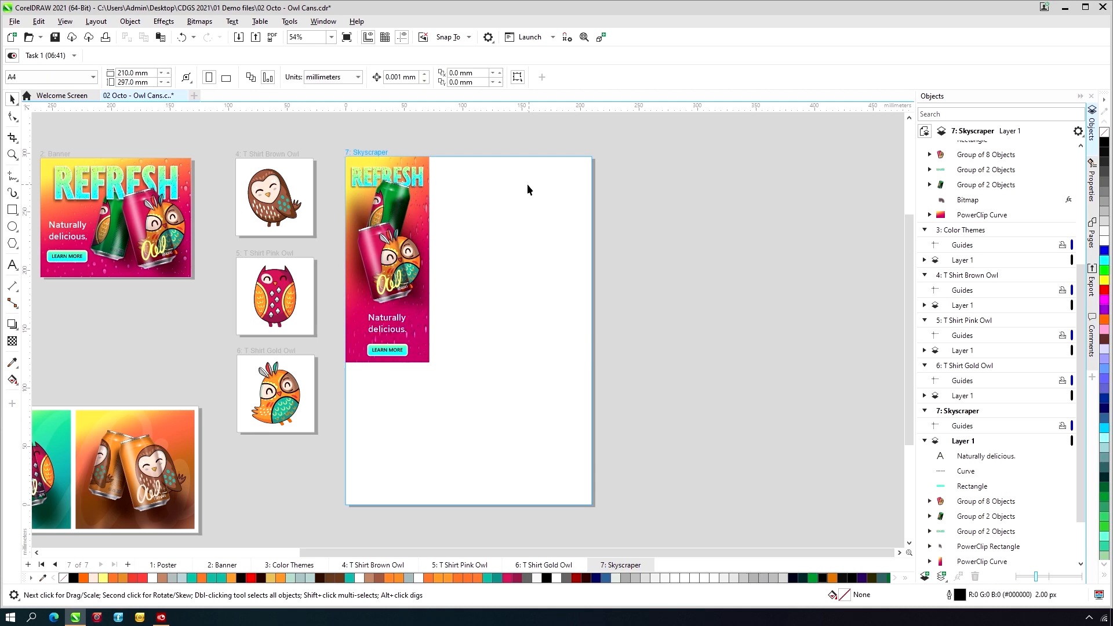
- Autofit the Skyscraper page to its artwork with a margin of 0 mm
{"action": "left_click", "coordinate": [187, 79]}
{"action": "left_click", "coordinate": [248, 97]}
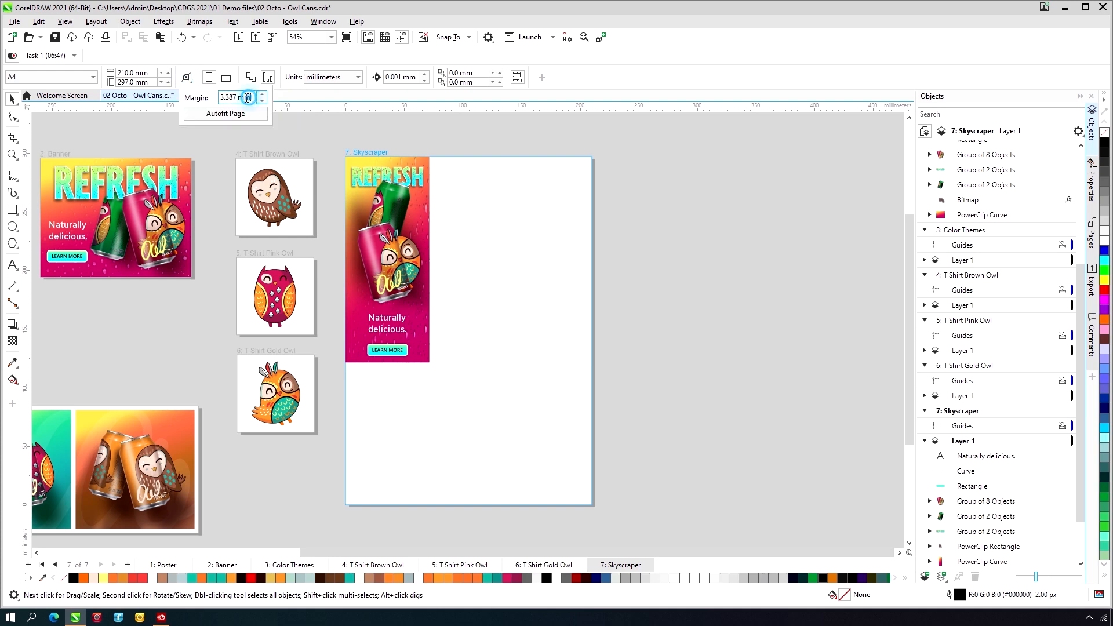
{"action": "left_click_drag", "start_coordinate": [247, 98], "coordinate": [180, 104]}
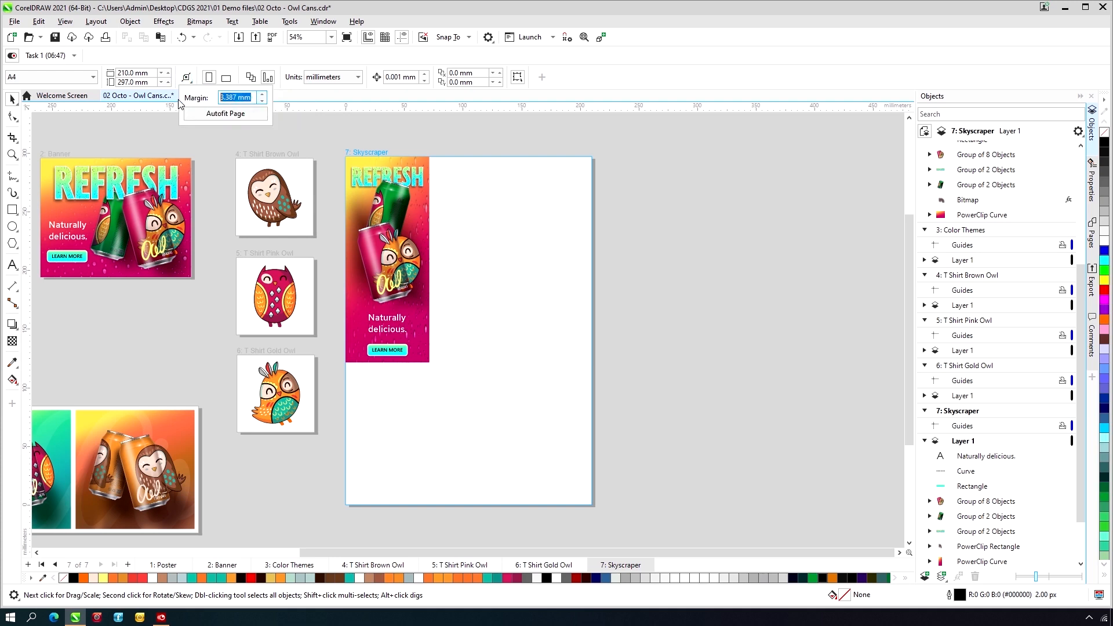
{"action": "left_click", "coordinate": [214, 114]}
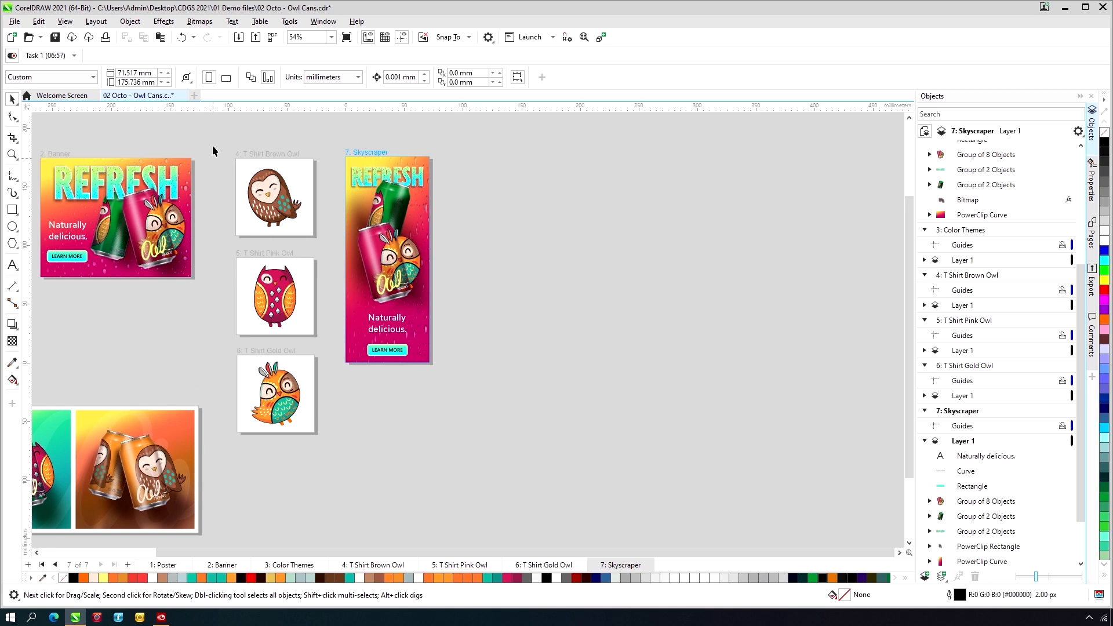
- Close the autofit settings and set the document units to pixels
{"action": "left_click", "coordinate": [187, 78]}
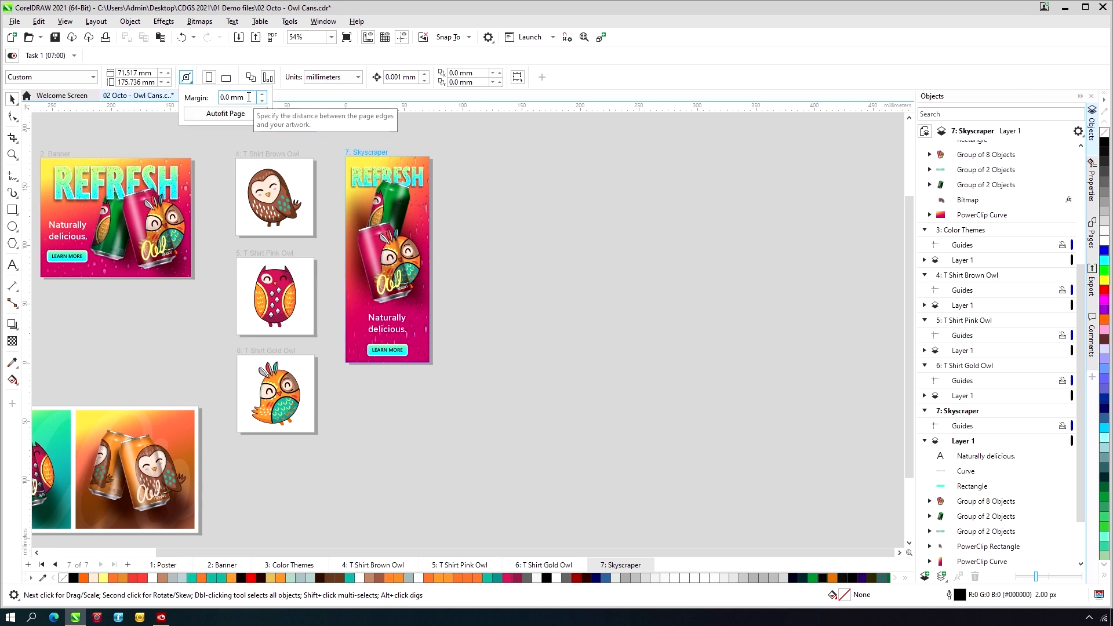
{"action": "left_click", "coordinate": [286, 63]}
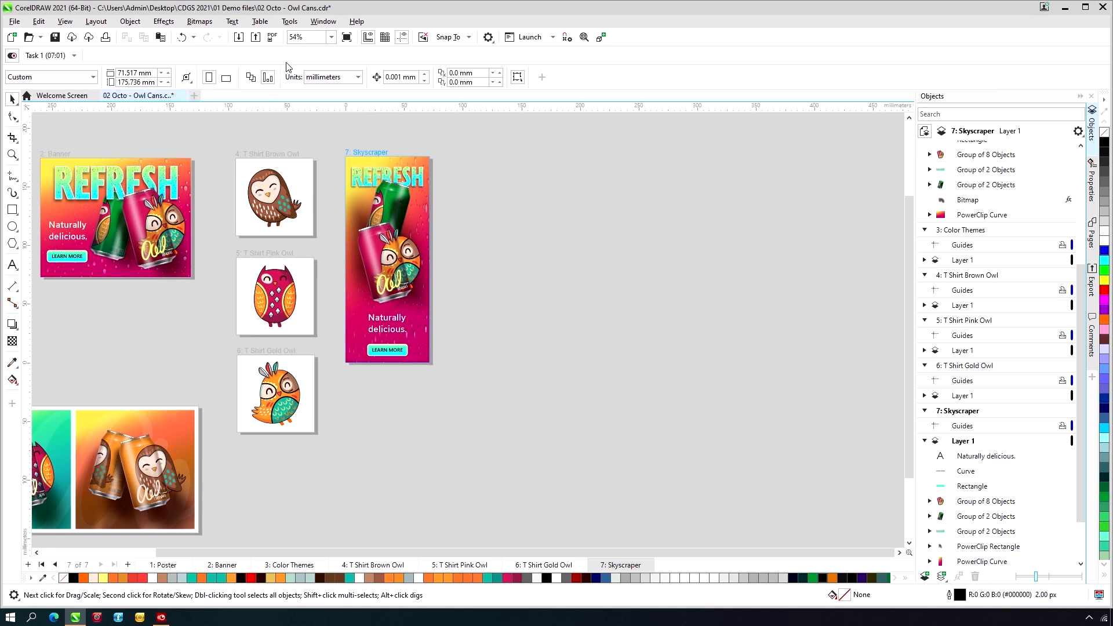
{"action": "left_click", "coordinate": [336, 80]}
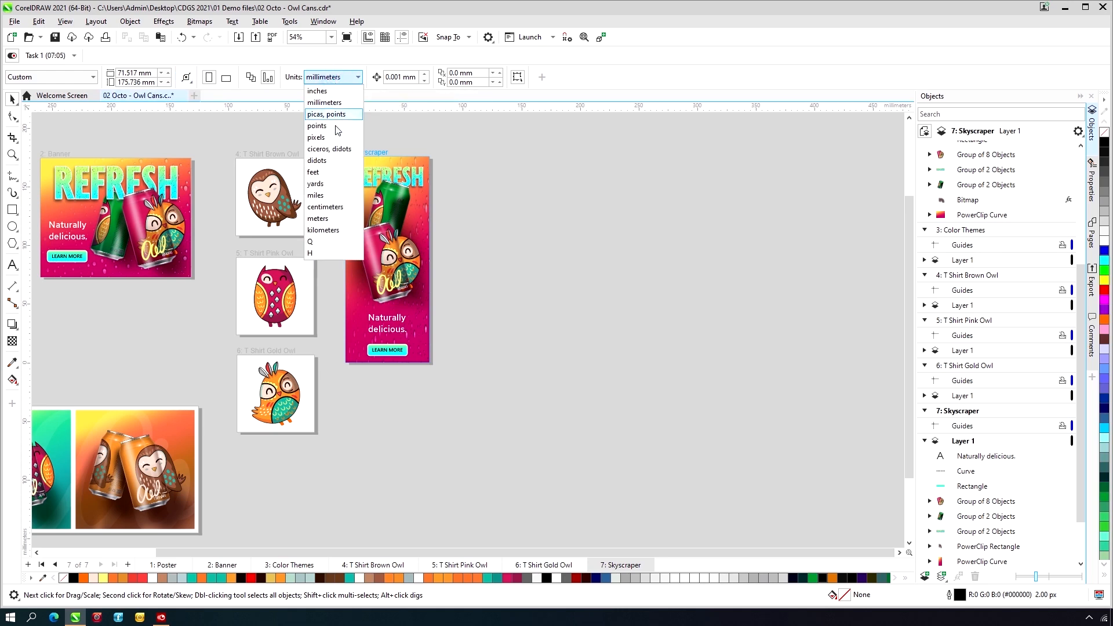
{"action": "left_click", "coordinate": [315, 137]}
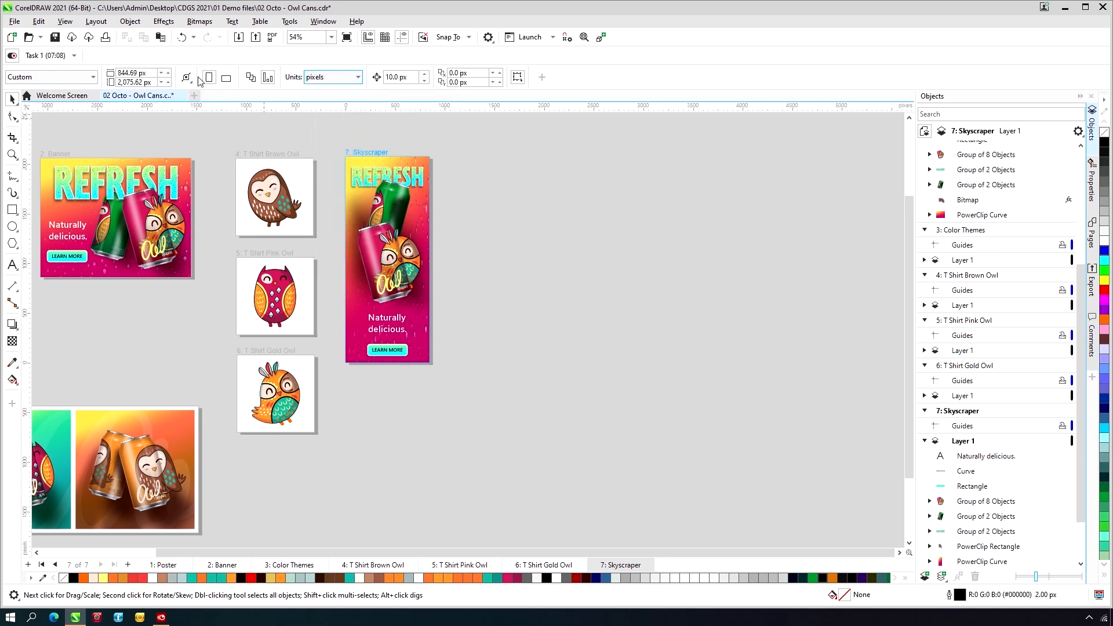
- Try autofitting the Skyscraper page with a 40 px margin, and undo the resize
{"action": "left_click", "coordinate": [186, 77]}
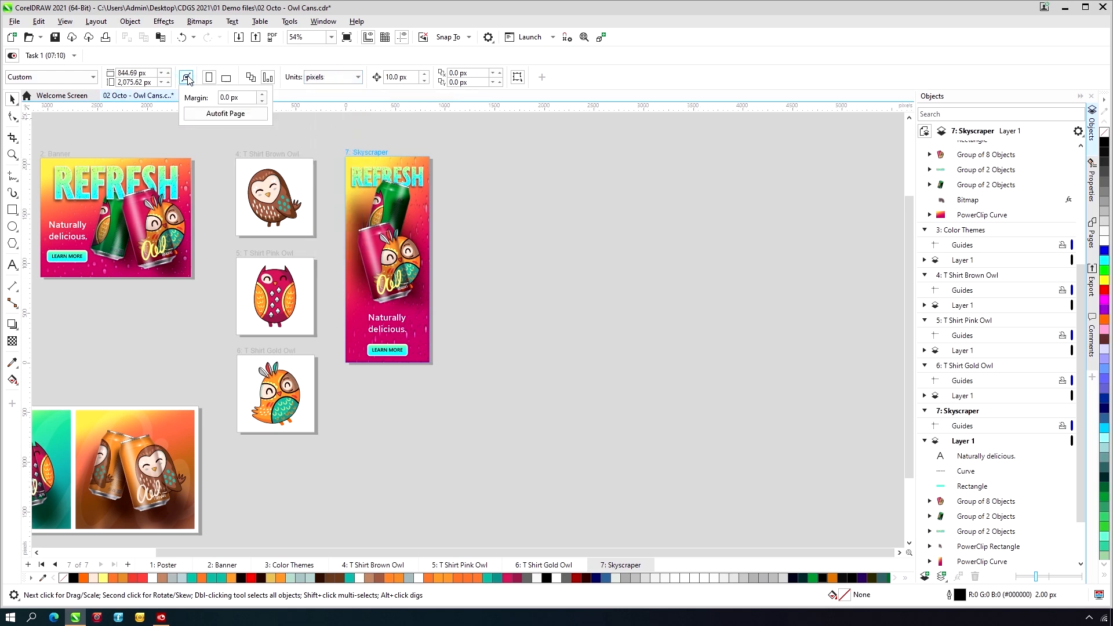
{"action": "double_click", "coordinate": [238, 98]}
{"action": "type", "text": "40"}
{"action": "key", "text": "Return"}
{"action": "left_click", "coordinate": [219, 112]}
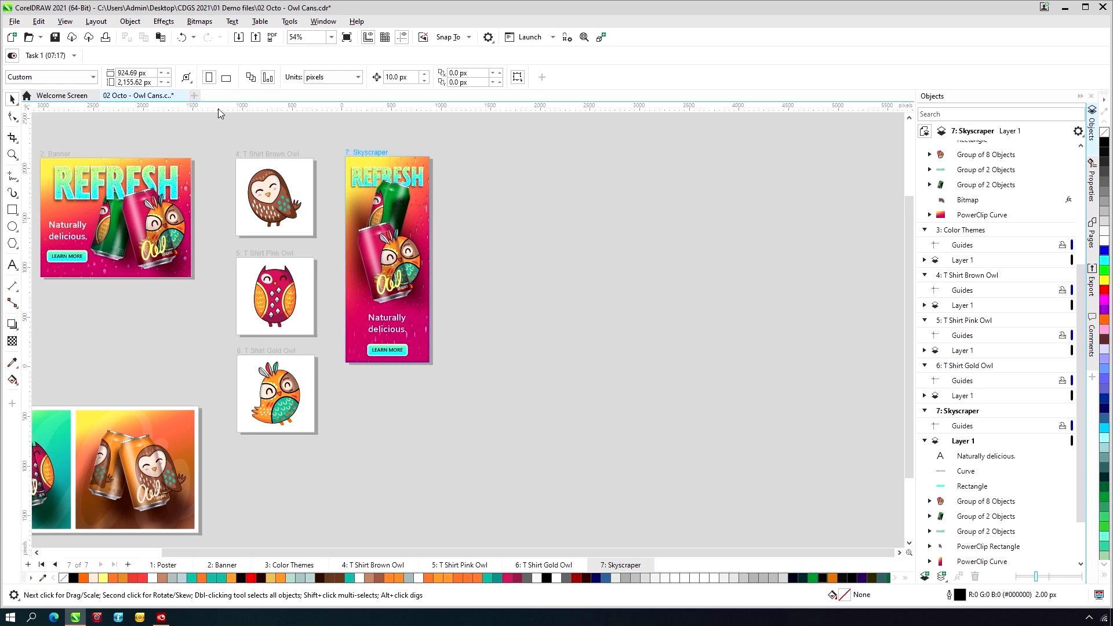
{"action": "key", "text": "ctrl+z"}
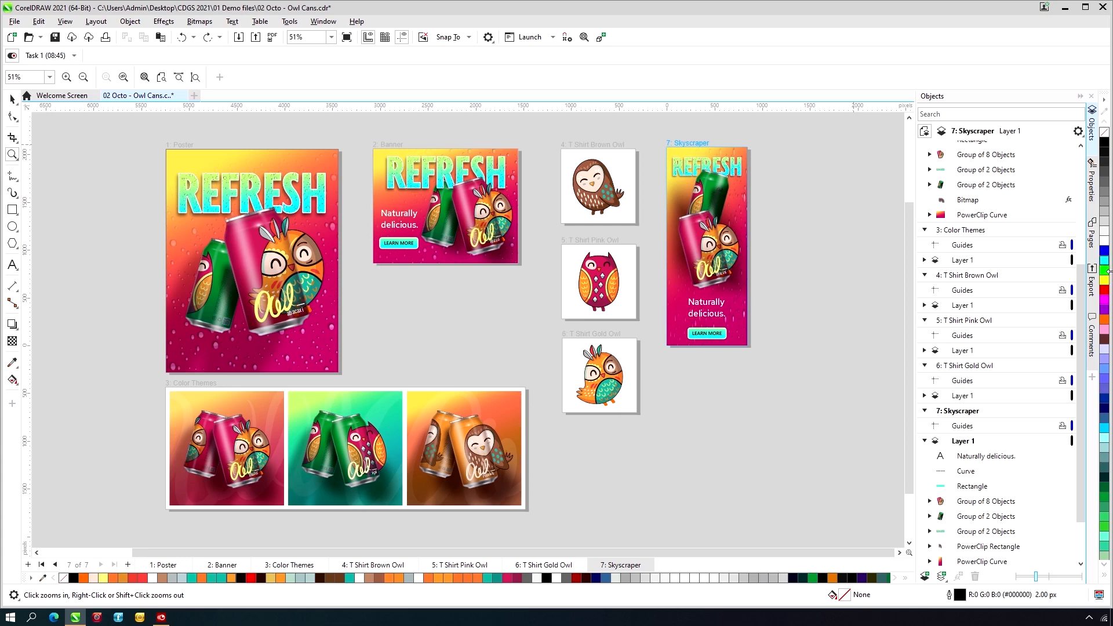
- Add the three can groups of the Color Themes page to the export list as JPG
{"action": "left_click", "coordinate": [1093, 290]}
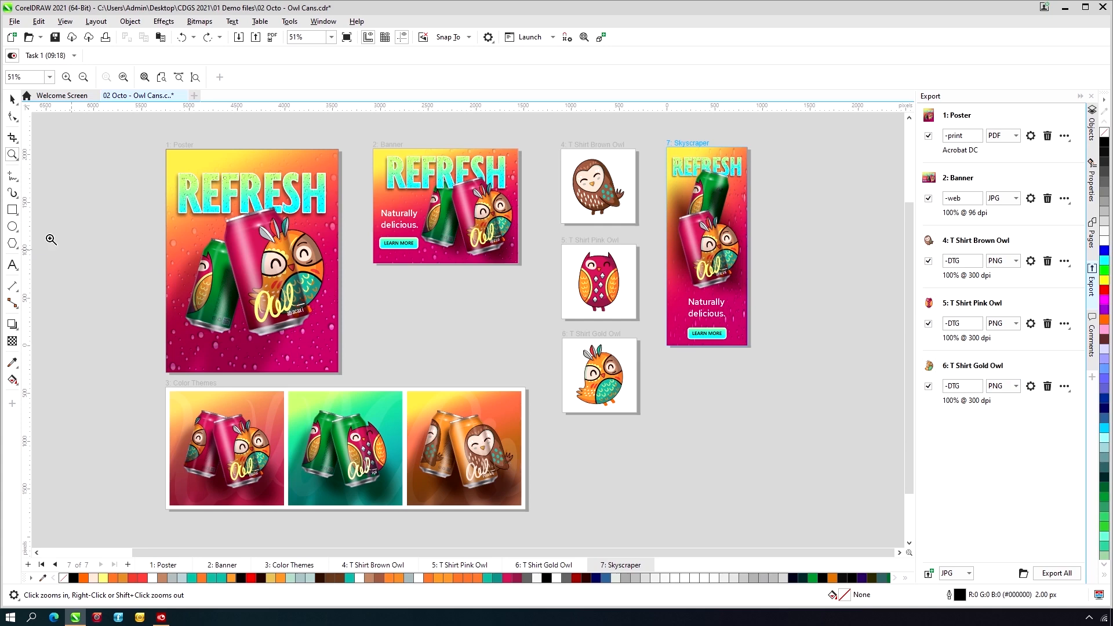
{"action": "left_click", "coordinate": [10, 101]}
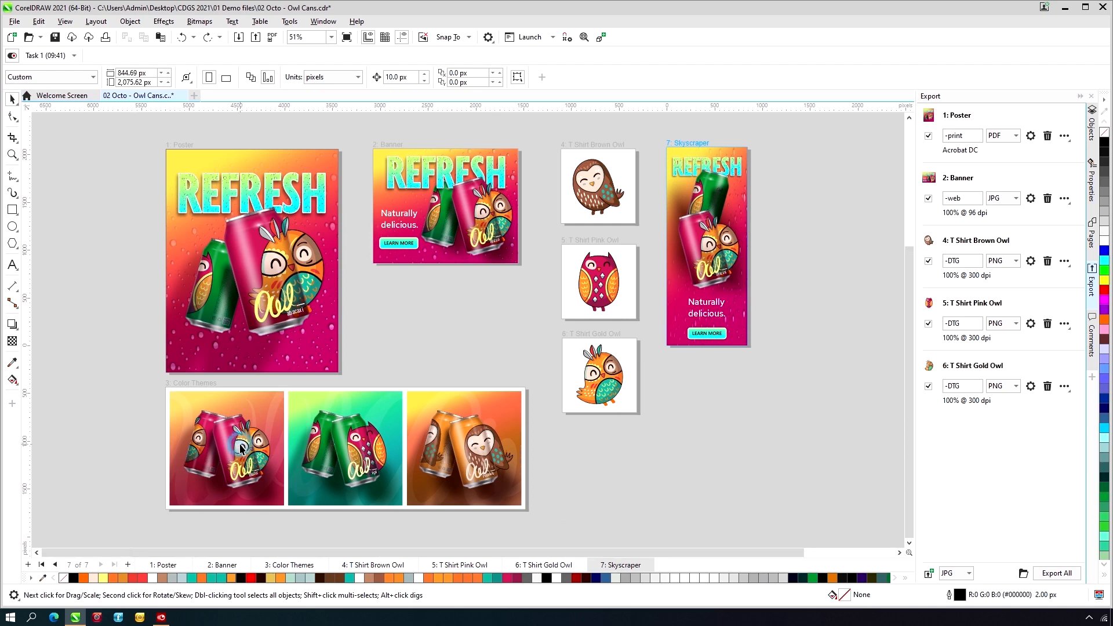
{"action": "left_click", "coordinate": [314, 442]}
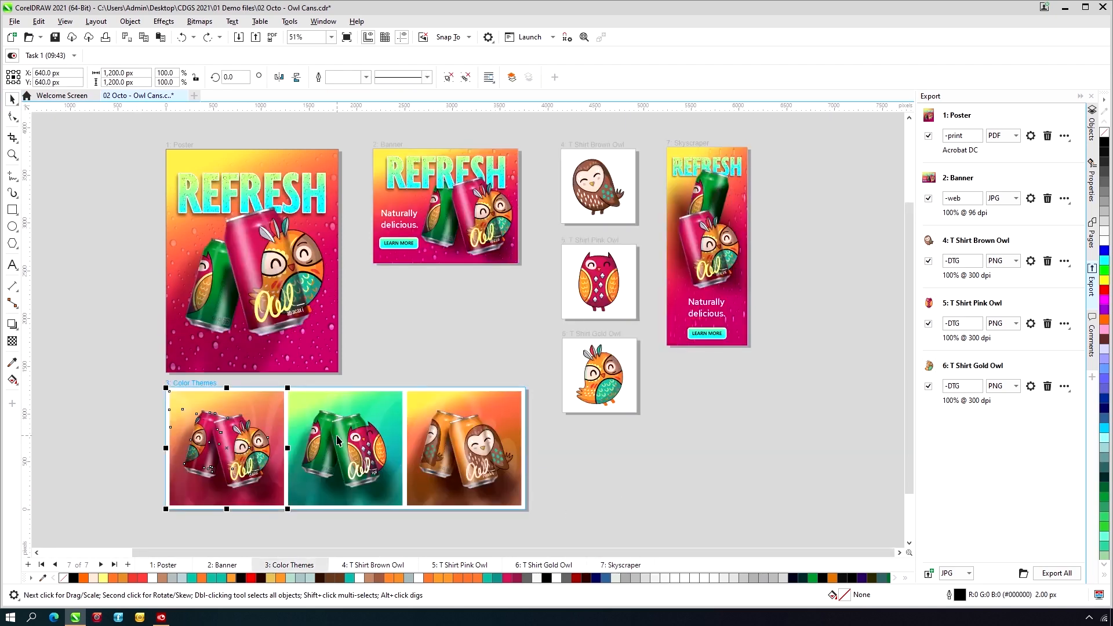
{"action": "left_click", "coordinate": [333, 435], "text": "shift"}
{"action": "left_click", "coordinate": [486, 425], "text": "shift"}
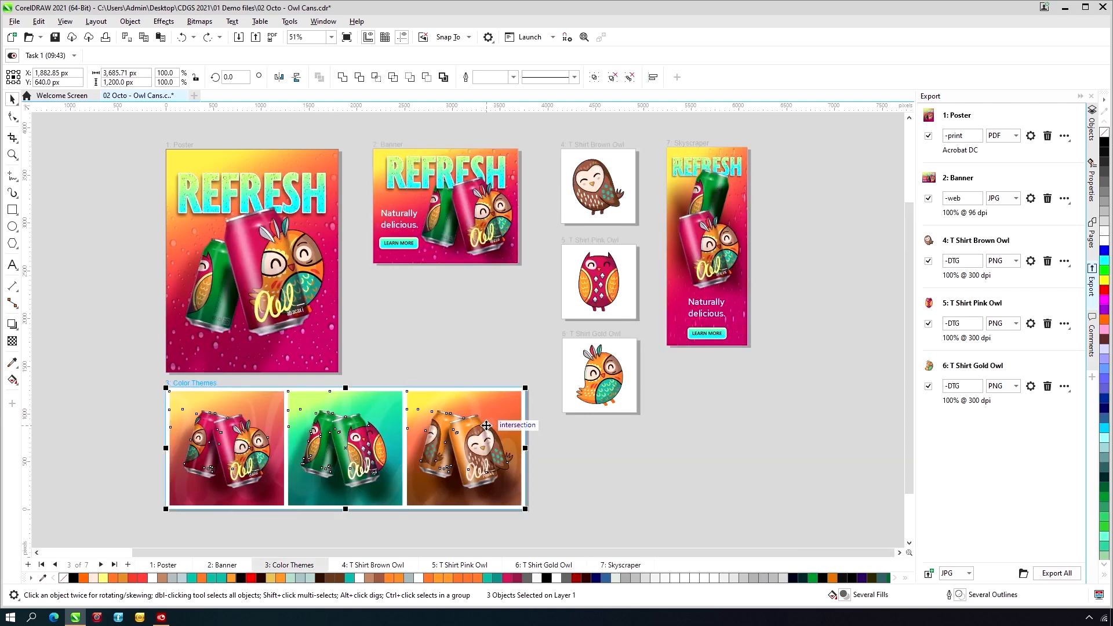
{"action": "left_click", "coordinate": [927, 574]}
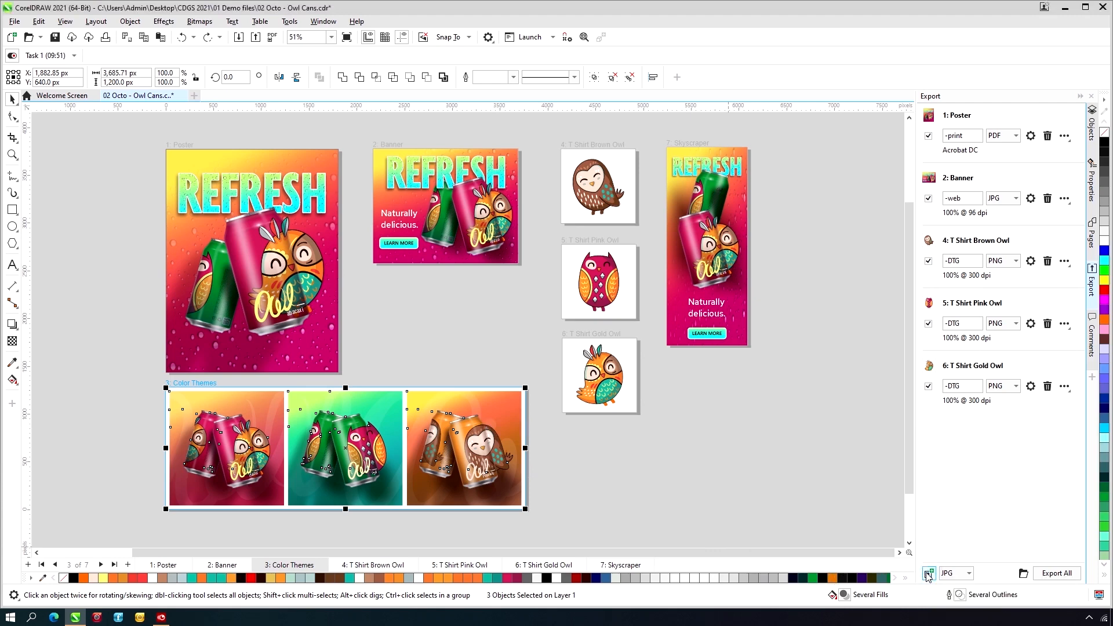
{"action": "left_click", "coordinate": [927, 574]}
{"action": "left_click", "coordinate": [927, 573]}
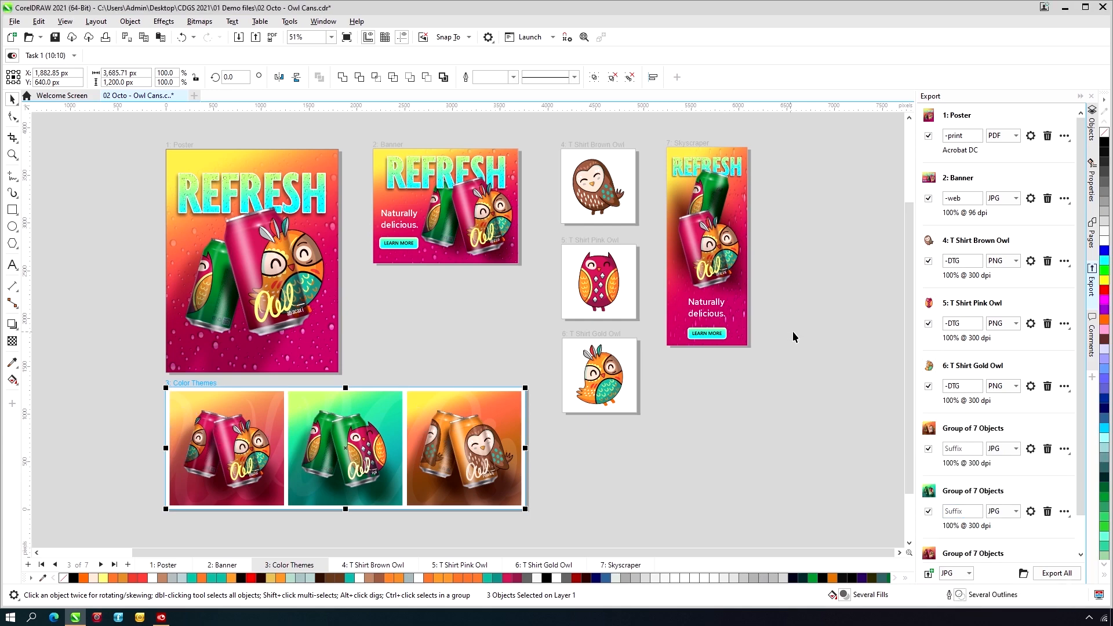
- Add the Skyscraper page to the export list and set its export format to PNG
{"action": "left_click", "coordinate": [1092, 237]}
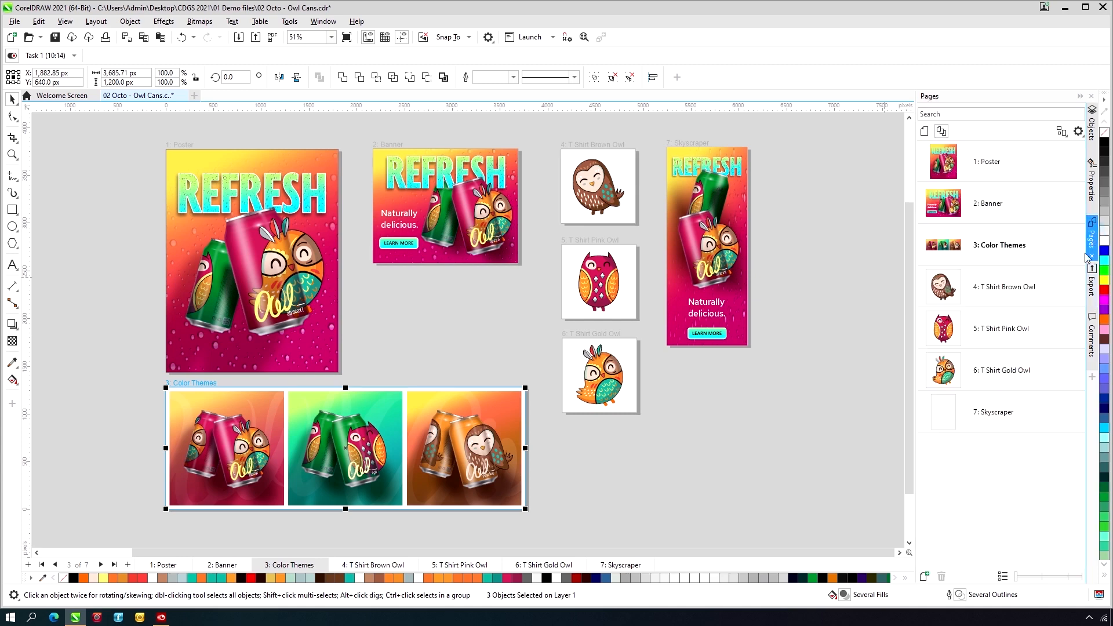
{"action": "left_click", "coordinate": [999, 413]}
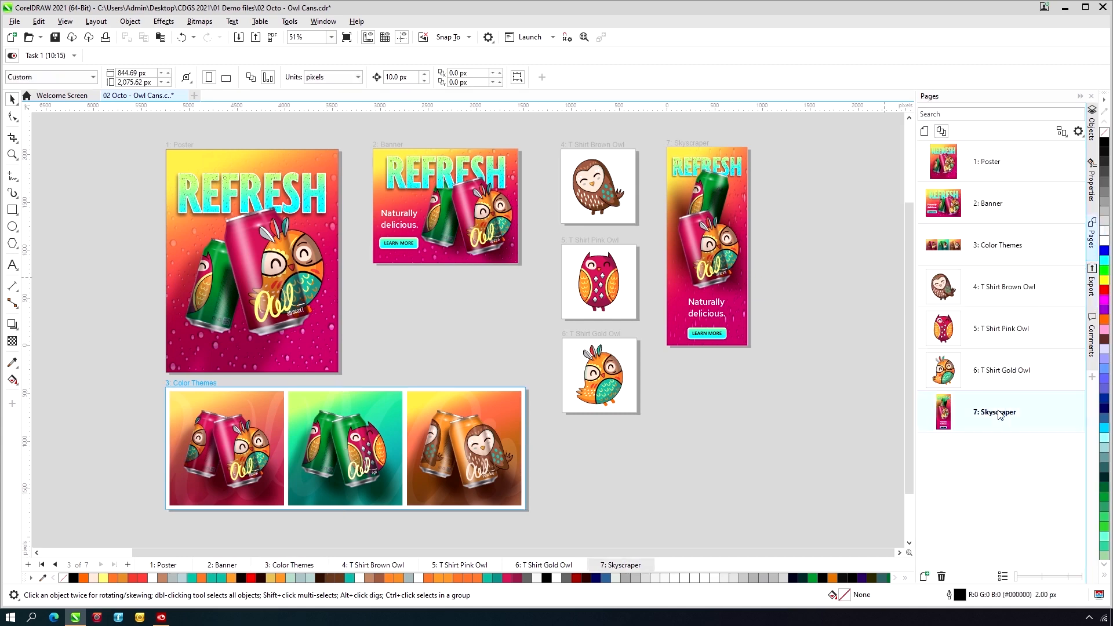
{"action": "left_click", "coordinate": [1092, 288]}
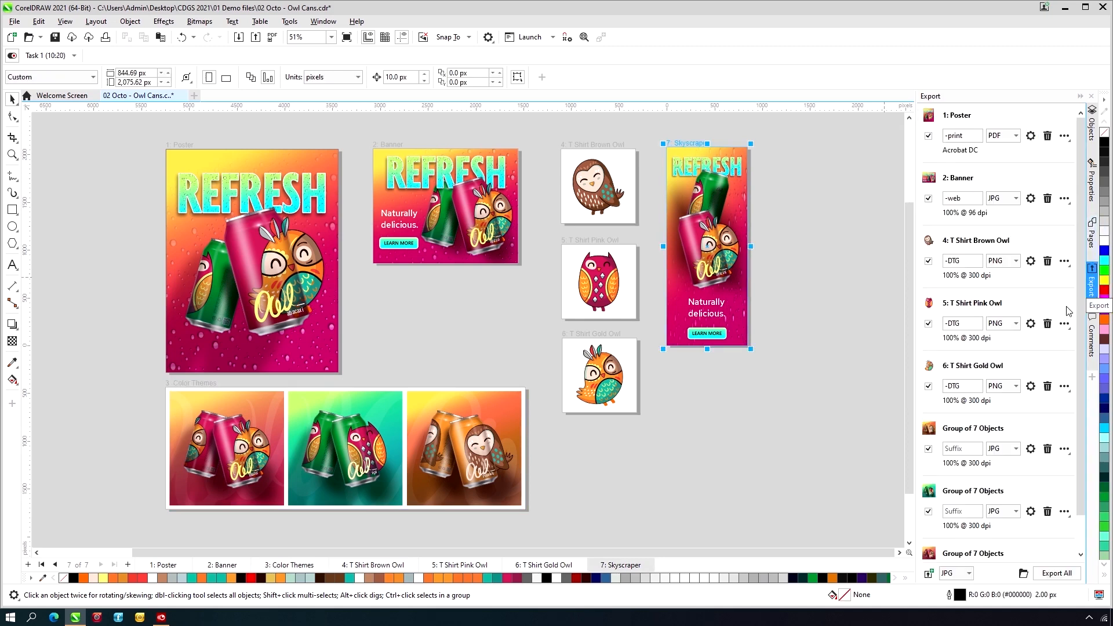
{"action": "left_click", "coordinate": [929, 575]}
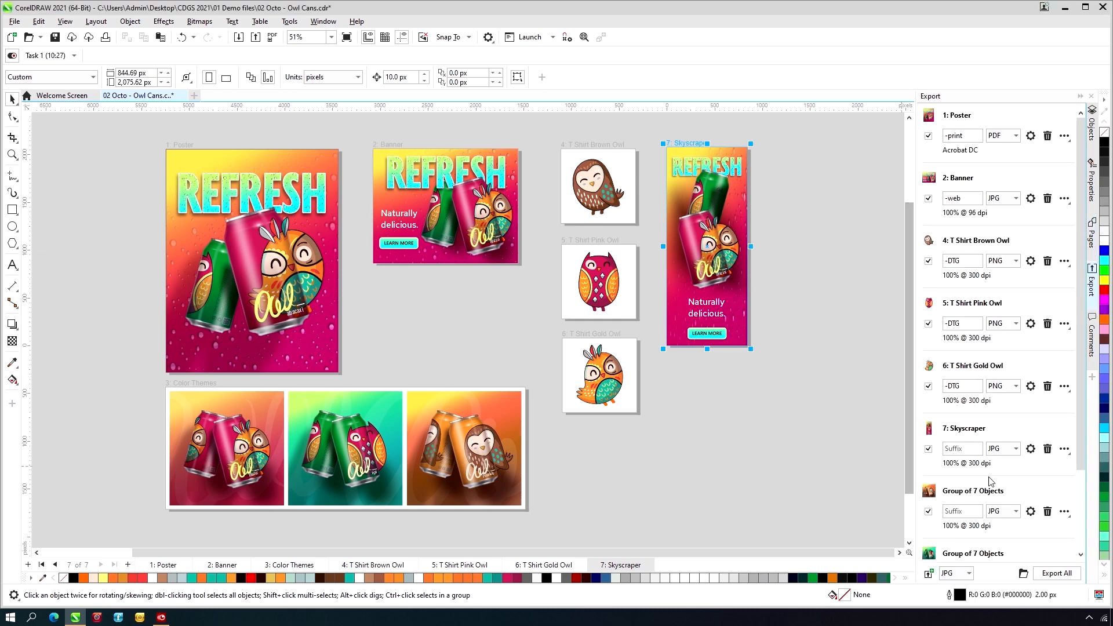
{"action": "left_click", "coordinate": [1015, 450]}
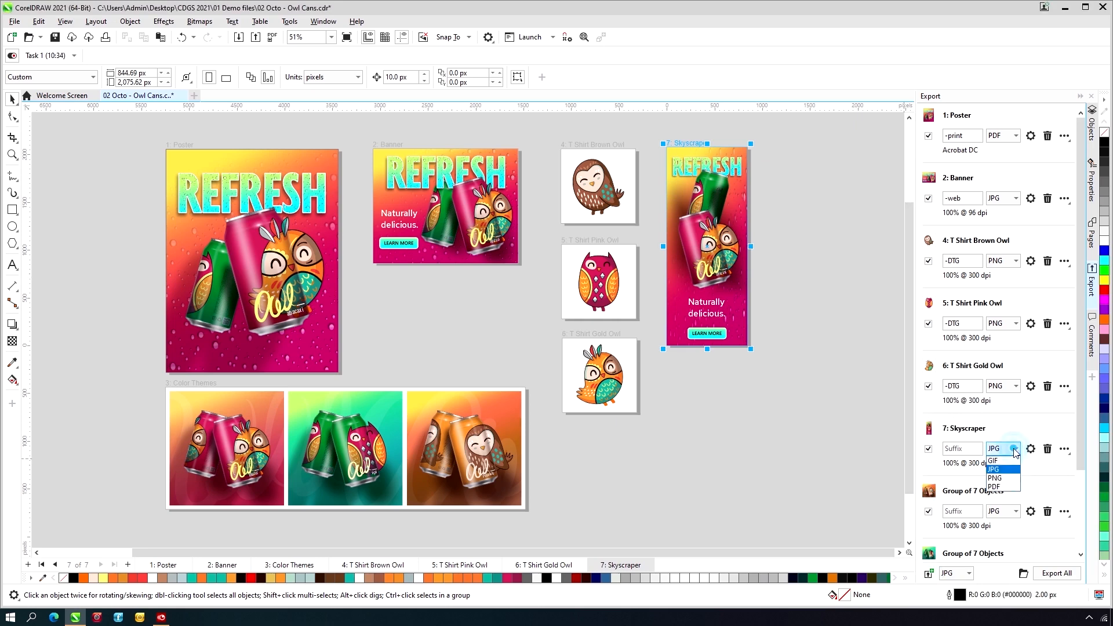
{"action": "left_click", "coordinate": [1007, 478]}
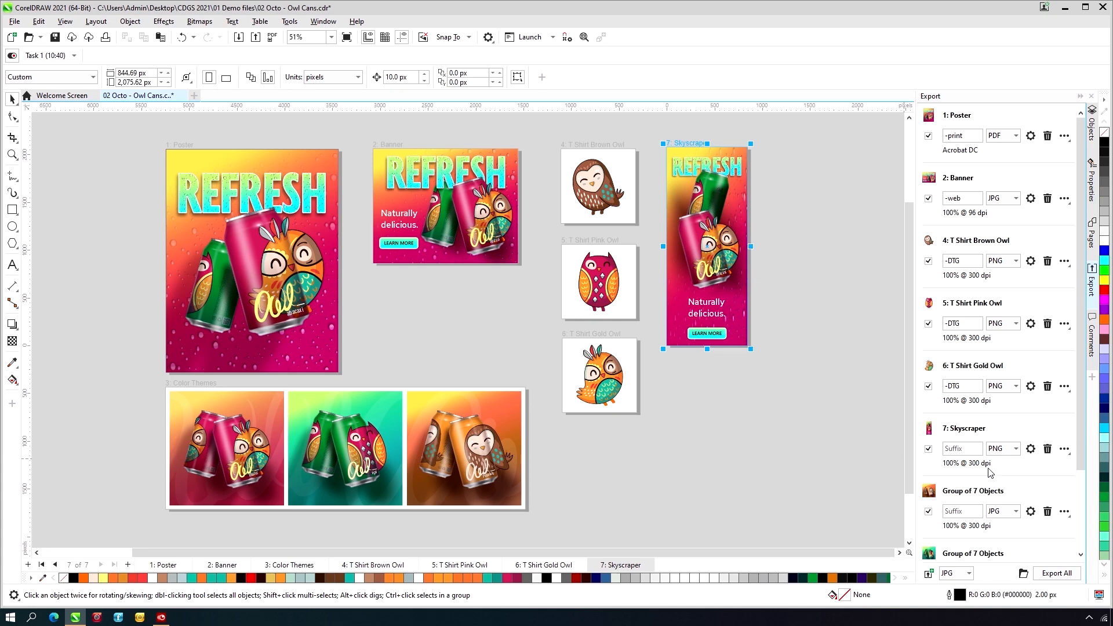
- Set the Skyscraper page's PNG export resolution to 96 dpi and the connection speed to 6 Mbps T3, and accept the settings
{"action": "left_click", "coordinate": [1030, 449]}
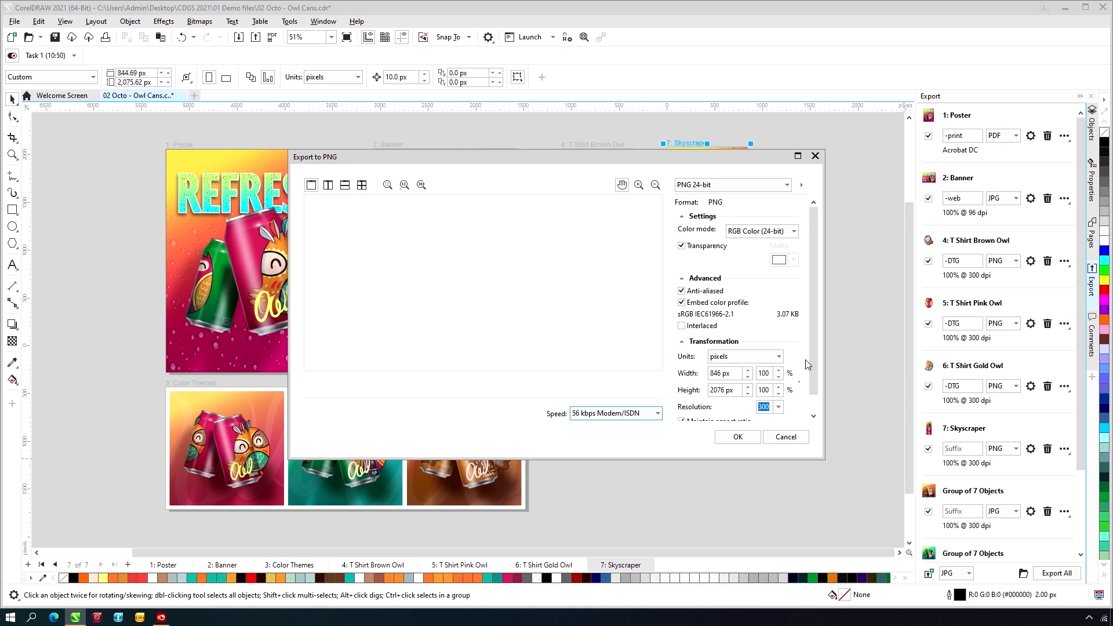
{"action": "left_click", "coordinate": [778, 408]}
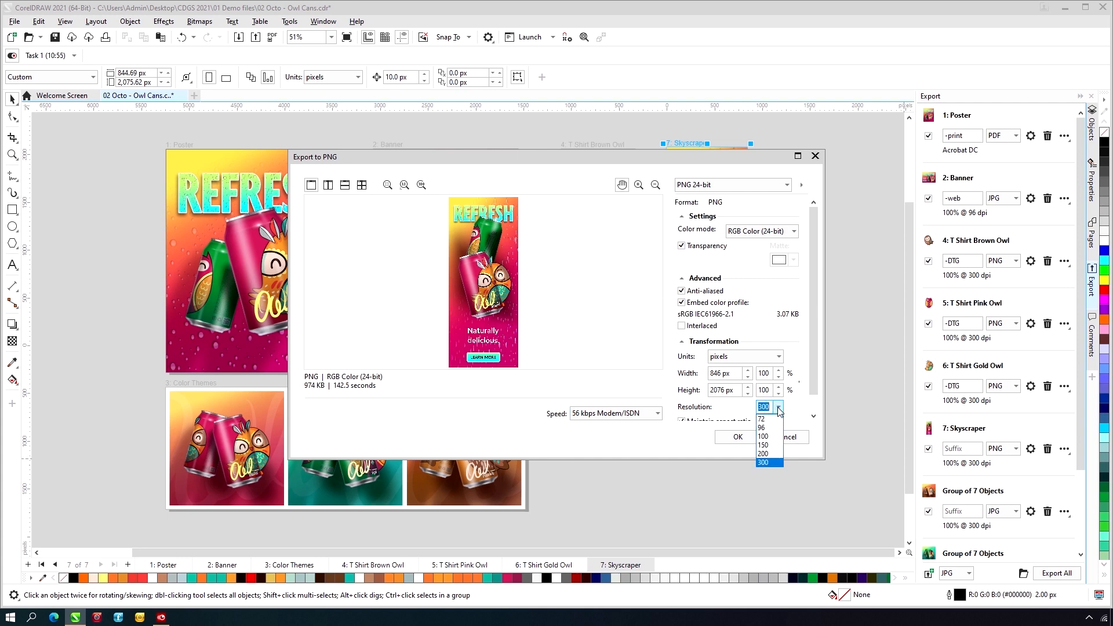
{"action": "left_click", "coordinate": [774, 428]}
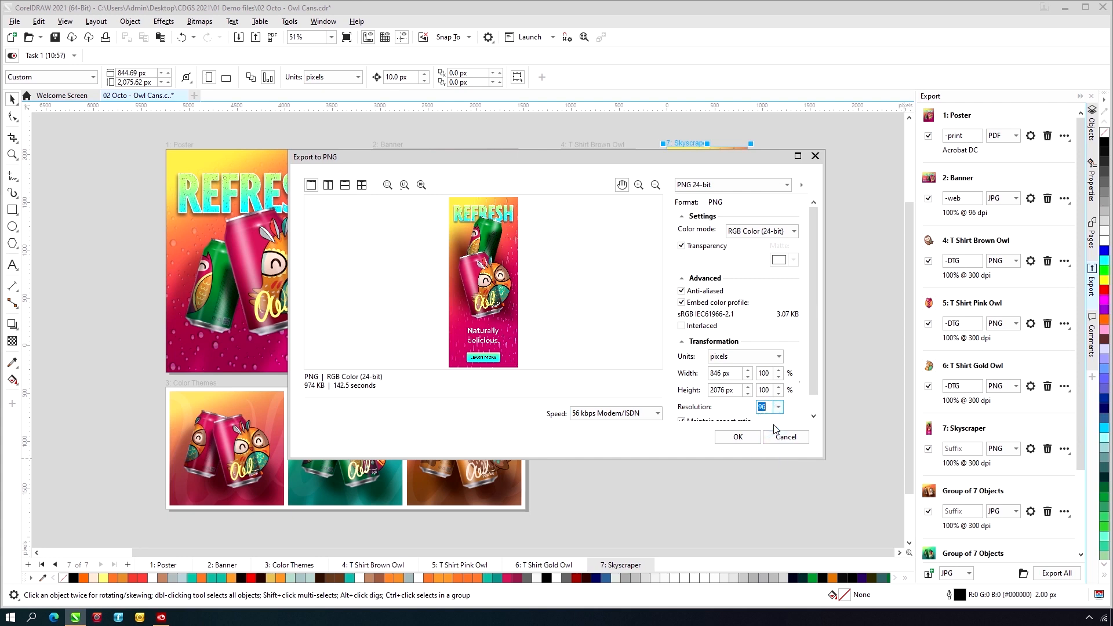
{"action": "left_click", "coordinate": [636, 413]}
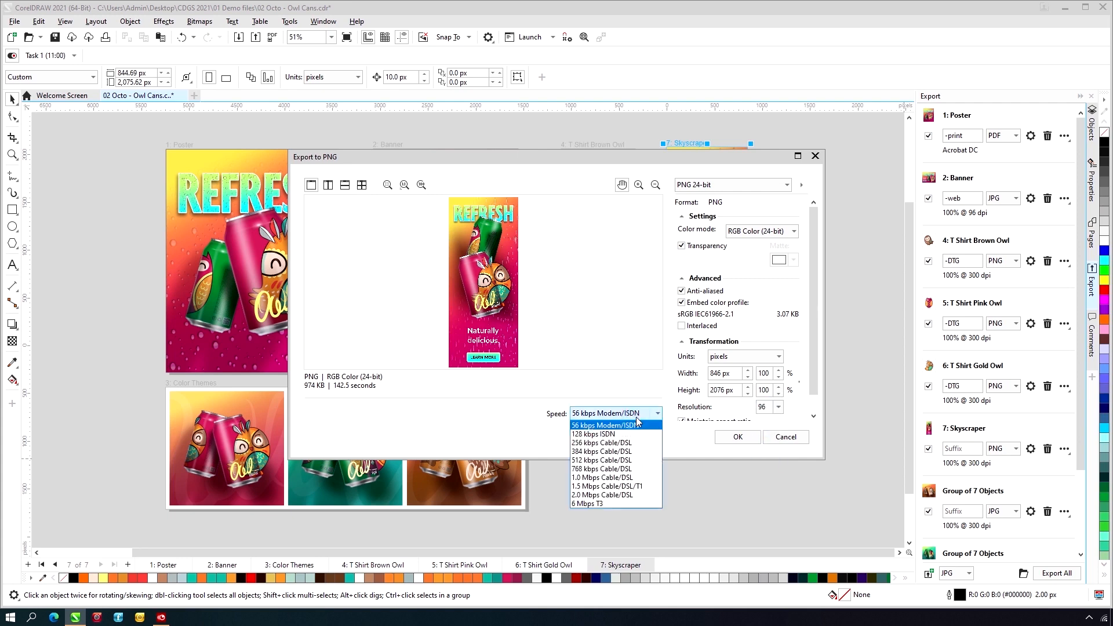
{"action": "left_click", "coordinate": [615, 503]}
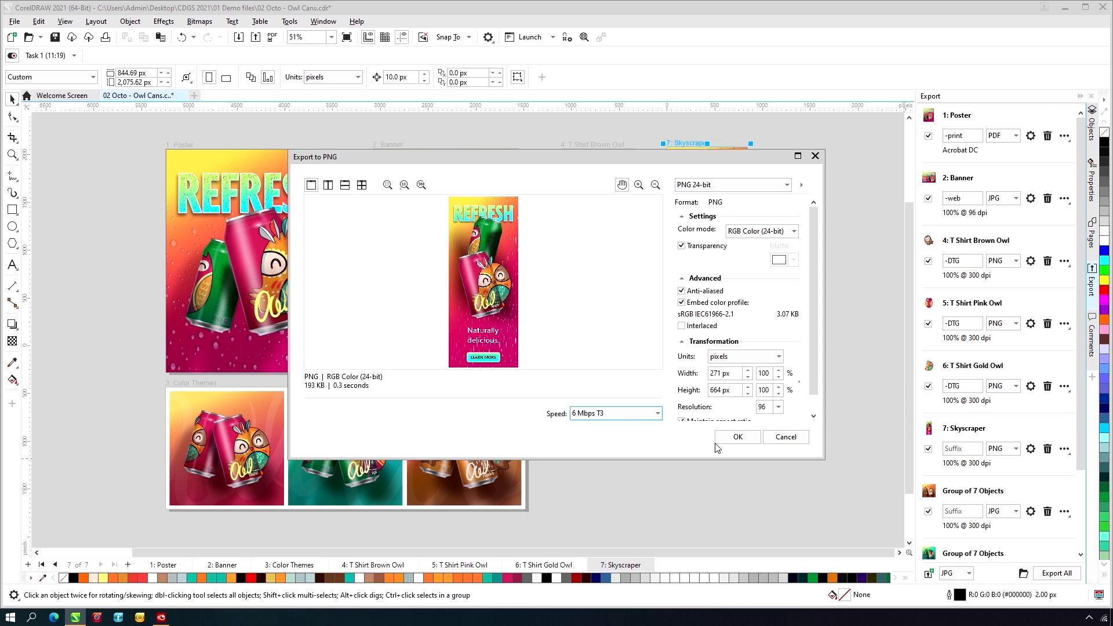
{"action": "left_click", "coordinate": [733, 444]}
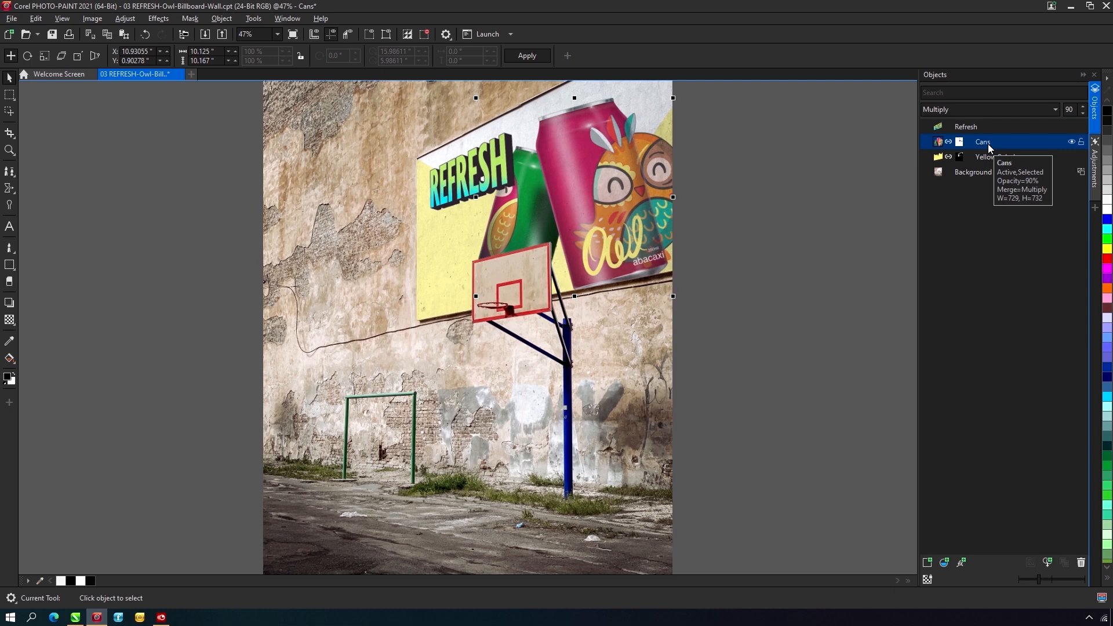
- Add a Replace Colors adjustment to the Cans object of the billboard image and enable its local adjustment mode
{"action": "left_click", "coordinate": [1095, 170]}
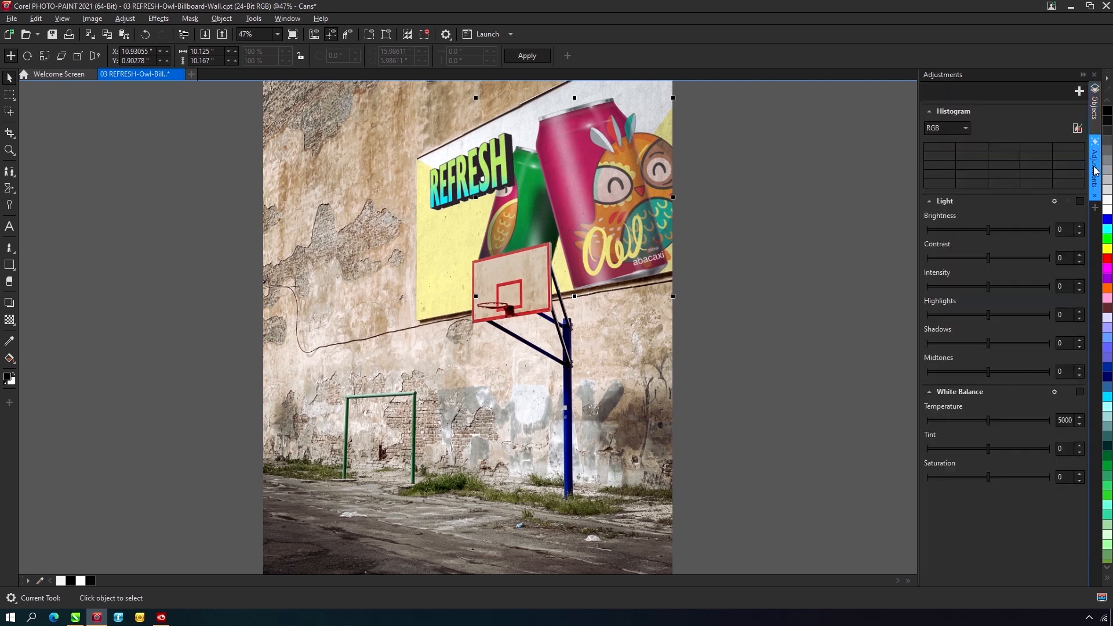
{"action": "left_click", "coordinate": [1078, 92]}
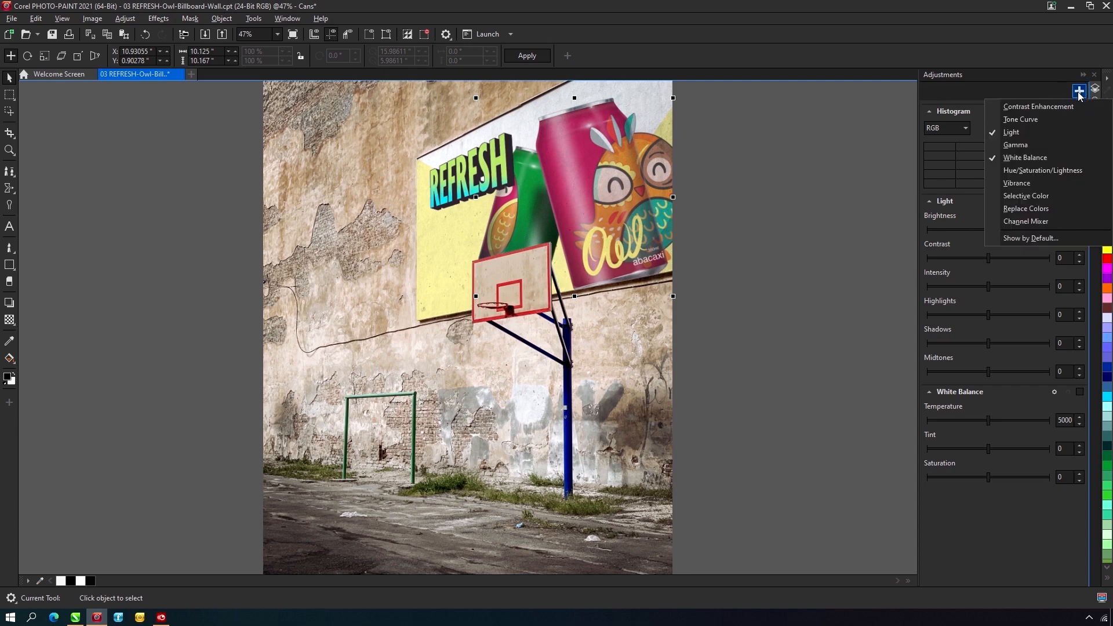
{"action": "left_click", "coordinate": [1051, 210]}
{"action": "left_click", "coordinate": [1043, 293]}
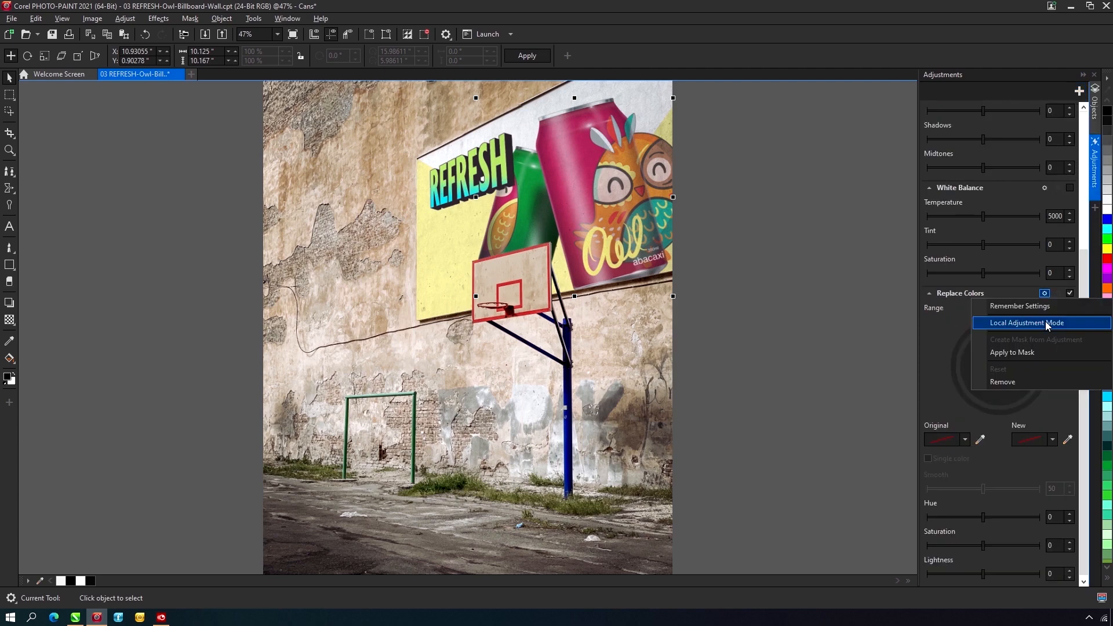
{"action": "left_click", "coordinate": [1045, 322]}
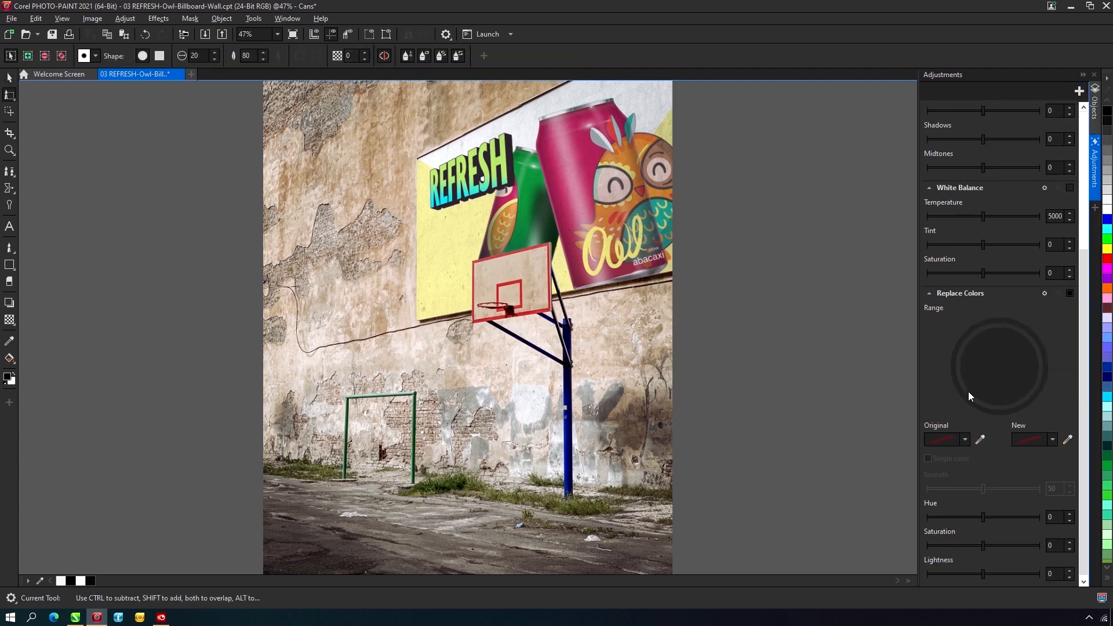
- Sample the large can's magenta as the original color and the owl's teal as the new color
{"action": "left_click", "coordinate": [981, 443]}
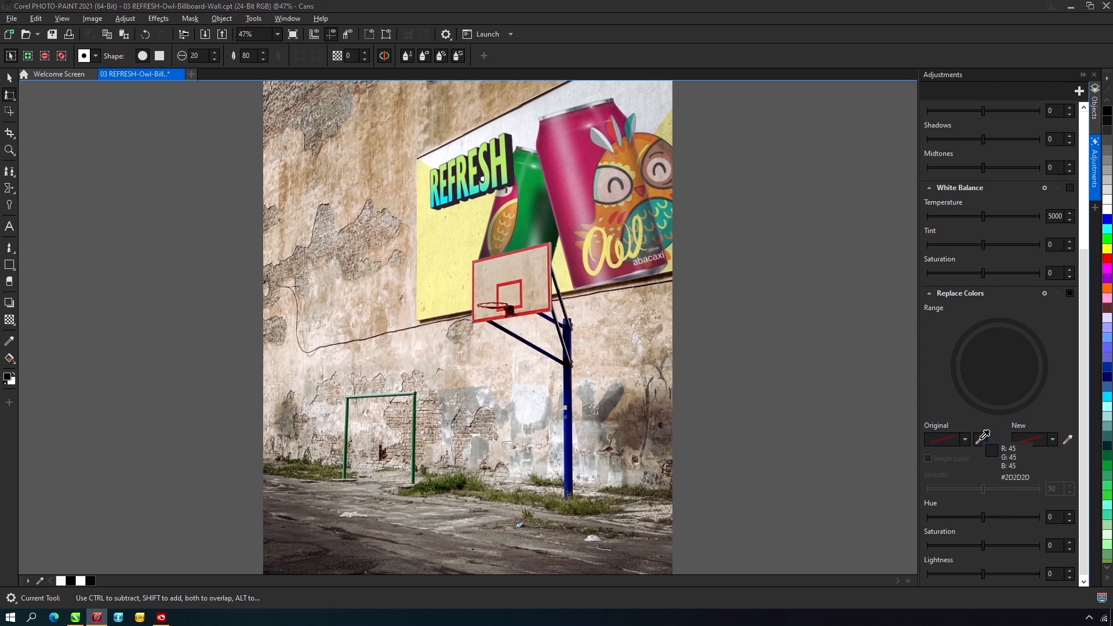
{"action": "left_click", "coordinate": [583, 152]}
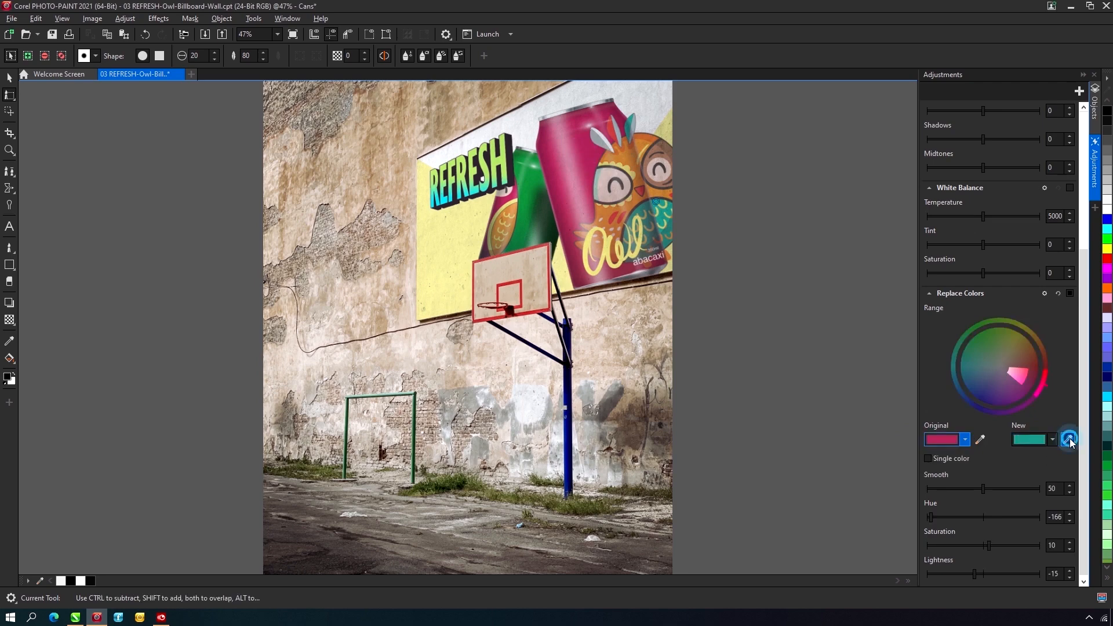
{"action": "left_click", "coordinate": [1067, 440]}
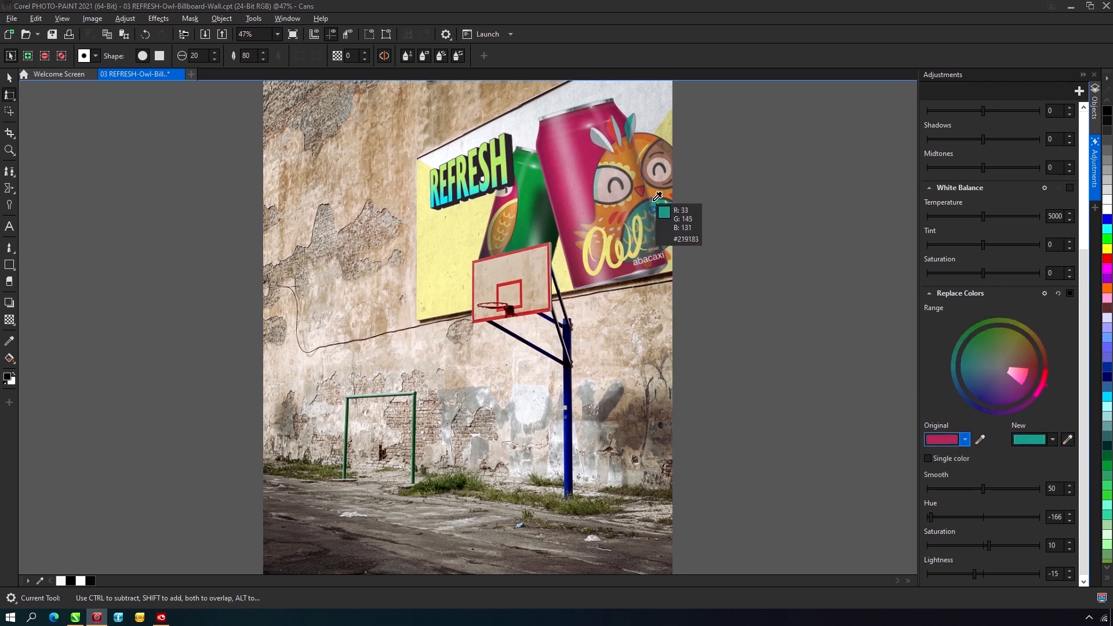
{"action": "left_click", "coordinate": [653, 201]}
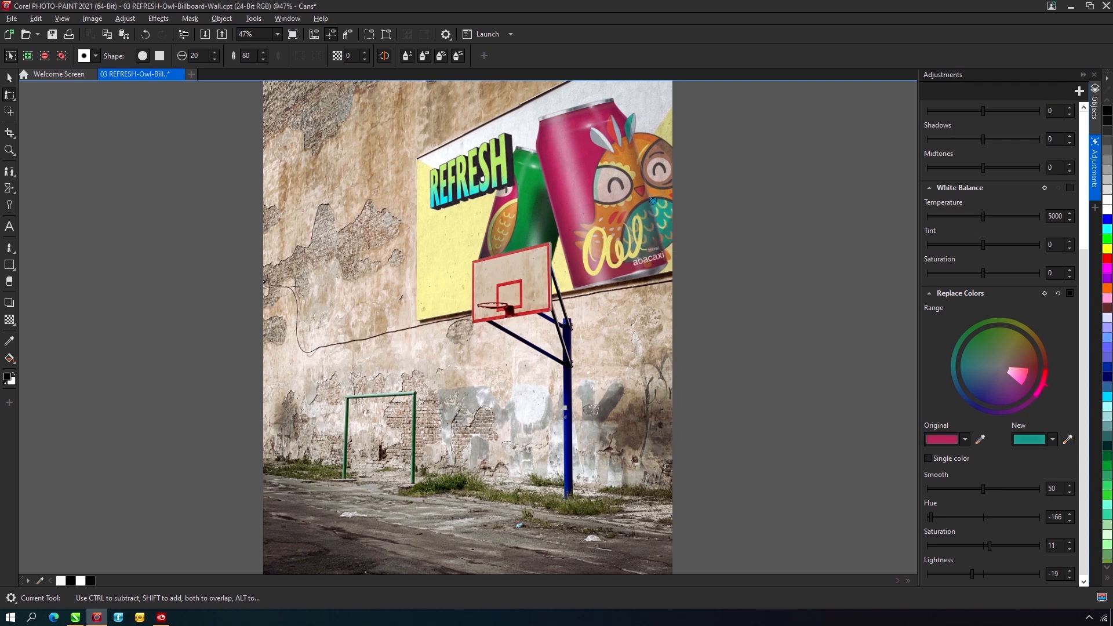
- Set the brush size to 200 and paint the color replacement over the large can
{"action": "left_click", "coordinate": [201, 53]}
{"action": "type", "text": "0"}
{"action": "key", "text": "Return"}
{"action": "mouse_move", "coordinate": [560, 131]}
{"action": "left_mouse_down"}
{"action": "mouse_move", "coordinate": [582, 275]}
{"action": "mouse_move", "coordinate": [543, 164]}
{"action": "mouse_move", "coordinate": [545, 122]}
{"action": "mouse_move", "coordinate": [583, 117]}
{"action": "mouse_move", "coordinate": [587, 214]}
{"action": "mouse_move", "coordinate": [614, 110]}
{"action": "mouse_move", "coordinate": [631, 105]}
{"action": "left_mouse_up"}
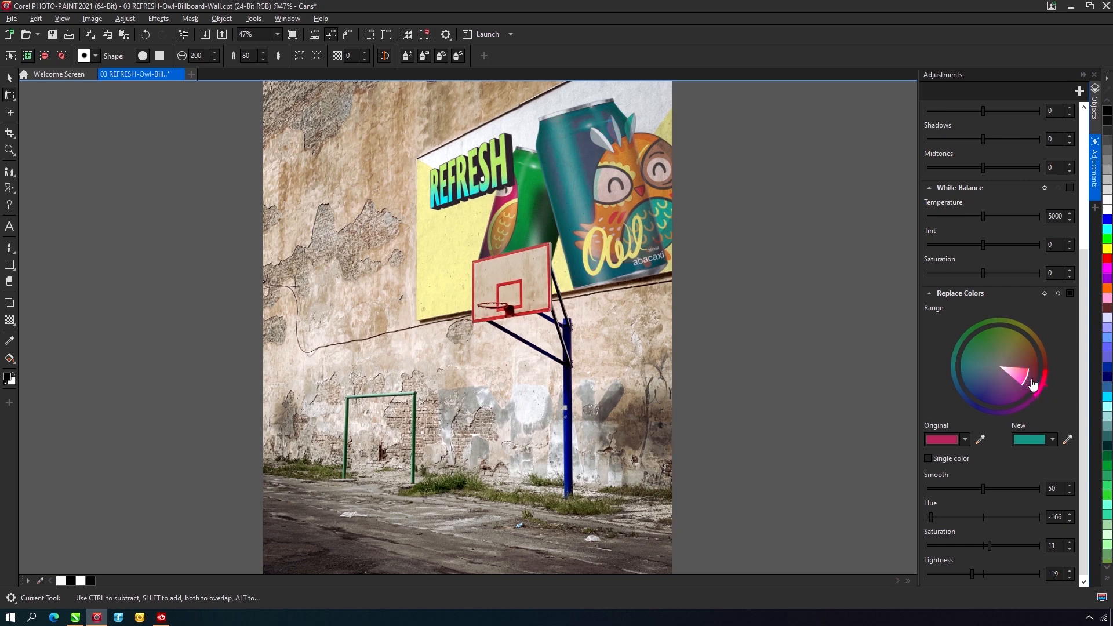
- Refine the replaced color range, set the new color to golden brown #917322, and compare the can with the adjustment off and on
{"action": "left_click_drag", "start_coordinate": [1030, 384], "coordinate": [1035, 387]}
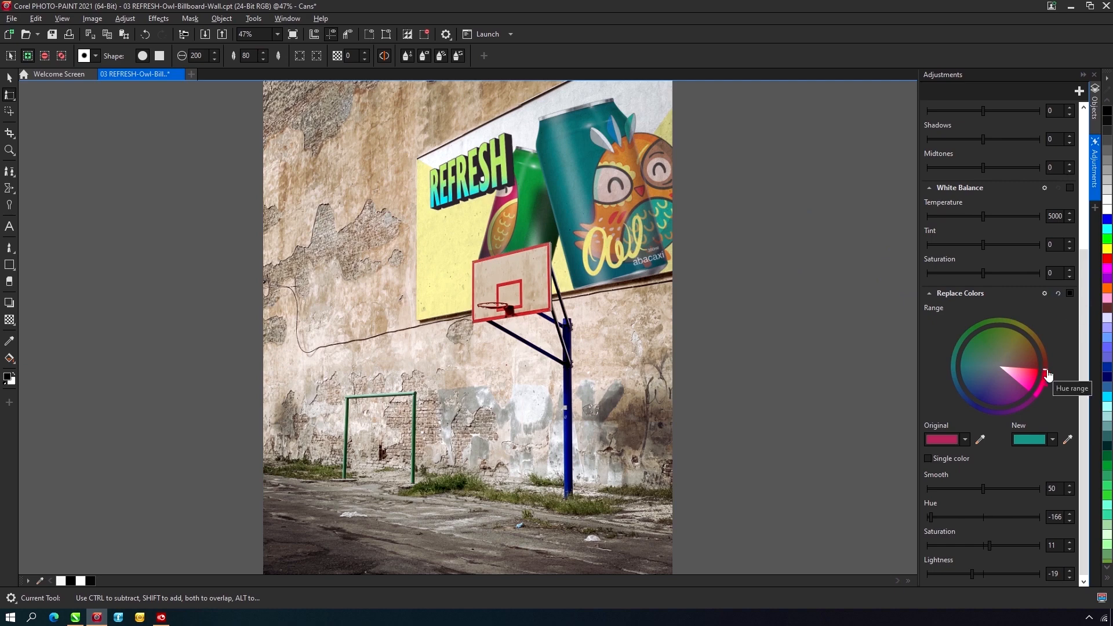
{"action": "left_click_drag", "start_coordinate": [1048, 375], "coordinate": [1049, 389]}
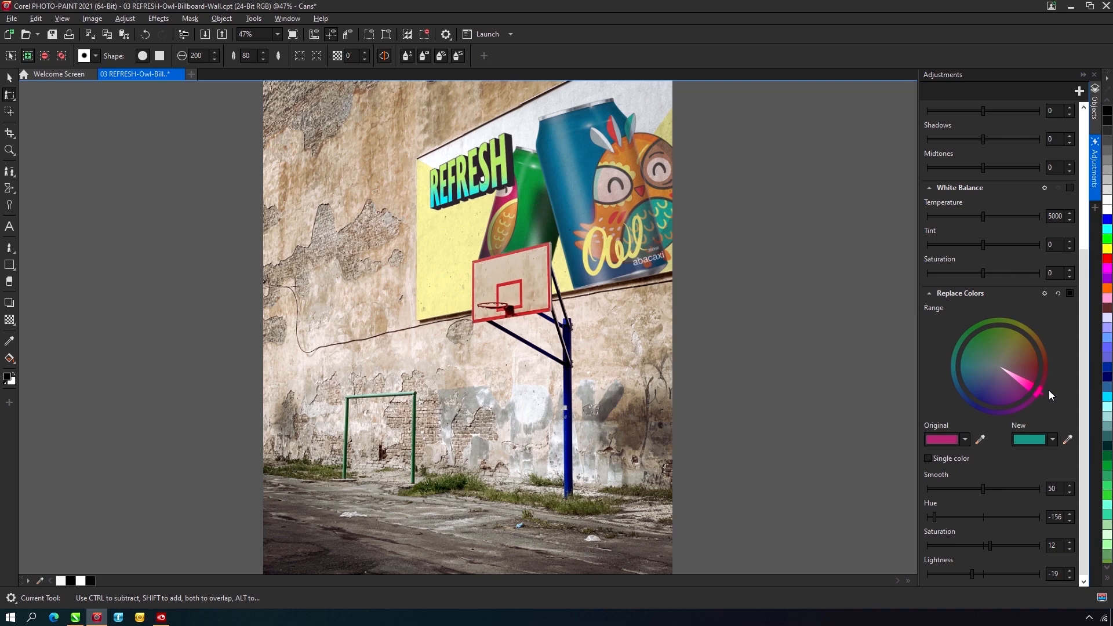
{"action": "left_click", "coordinate": [1052, 439]}
{"action": "left_click", "coordinate": [986, 387]}
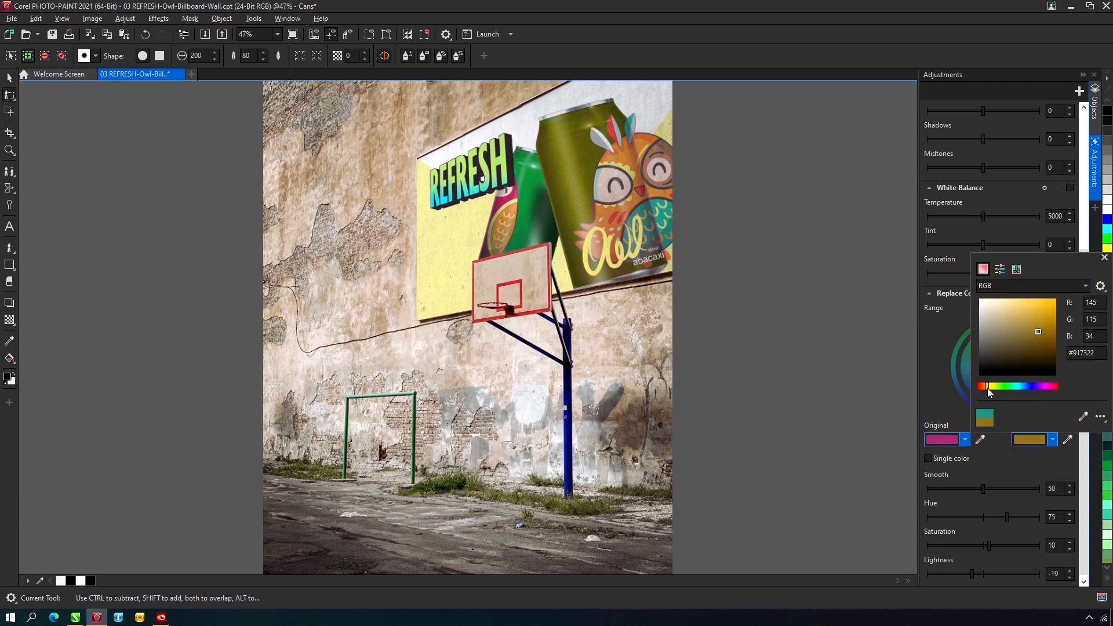
{"action": "left_click", "coordinate": [940, 376]}
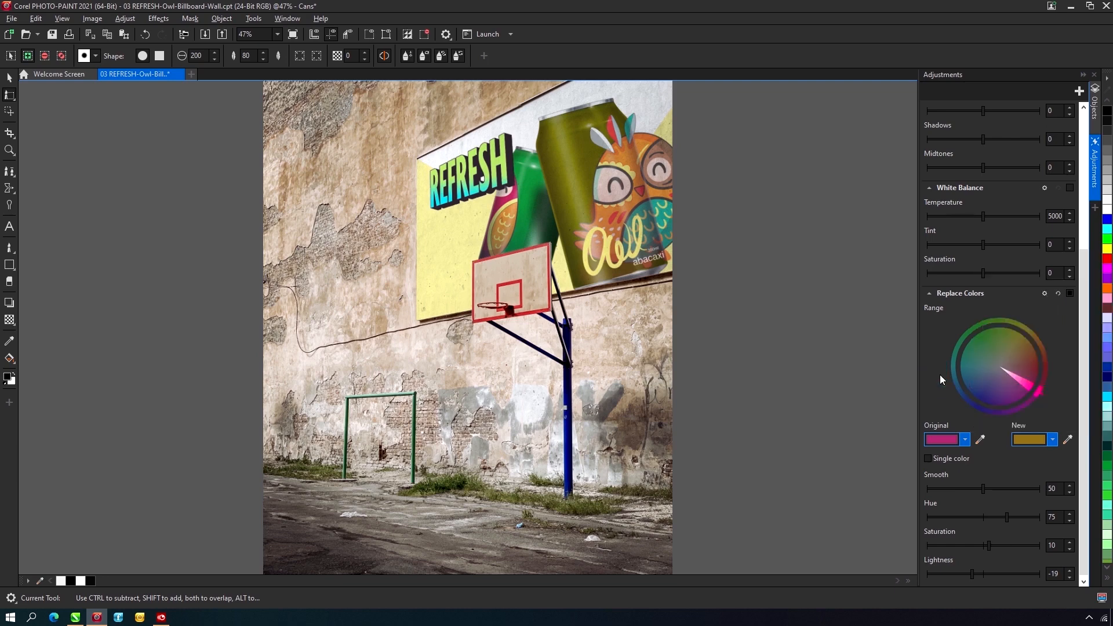
{"action": "left_click", "coordinate": [1070, 293]}
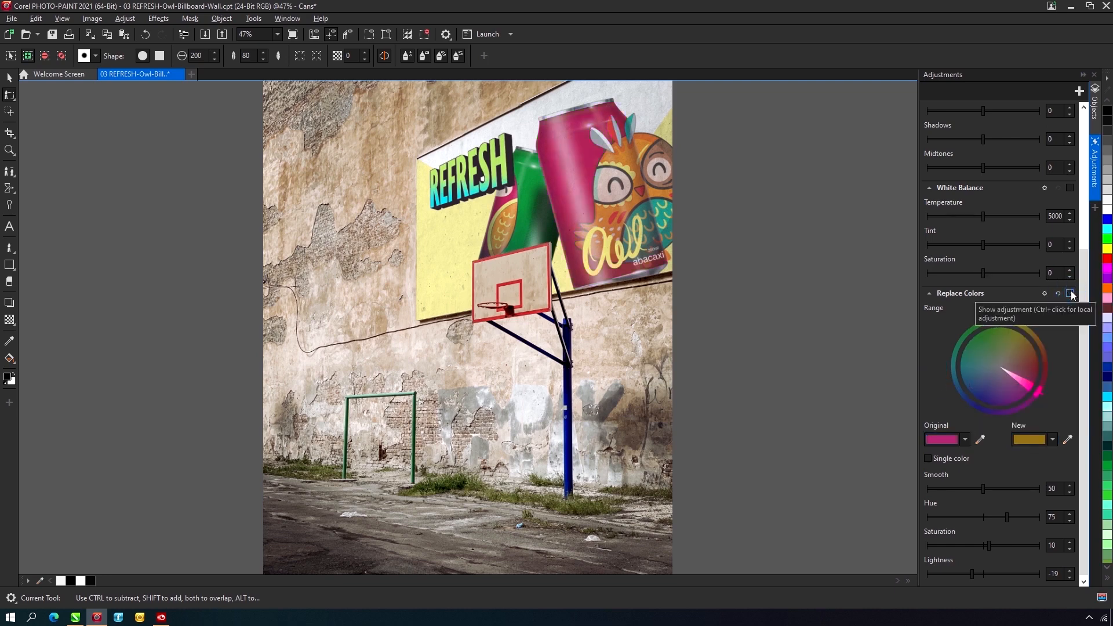
{"action": "left_click", "coordinate": [1070, 293]}
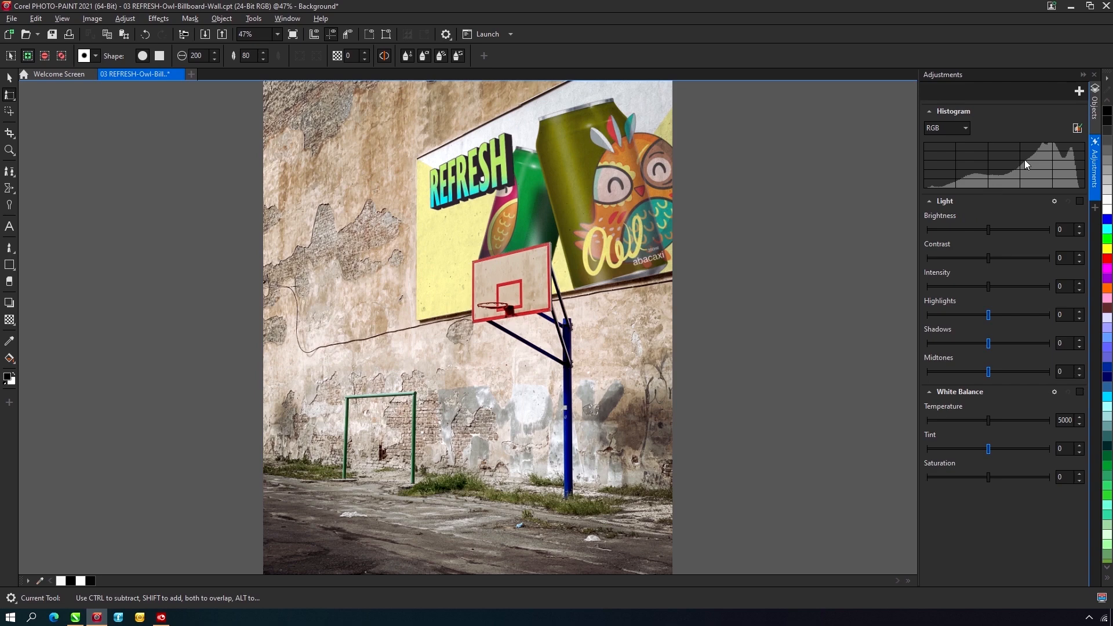
- Add a Tone Curve adjustment to the Background and shape its RGB curve with points at about X 202, Y 219 and X 97, Y 47
{"action": "left_click", "coordinate": [1094, 103]}
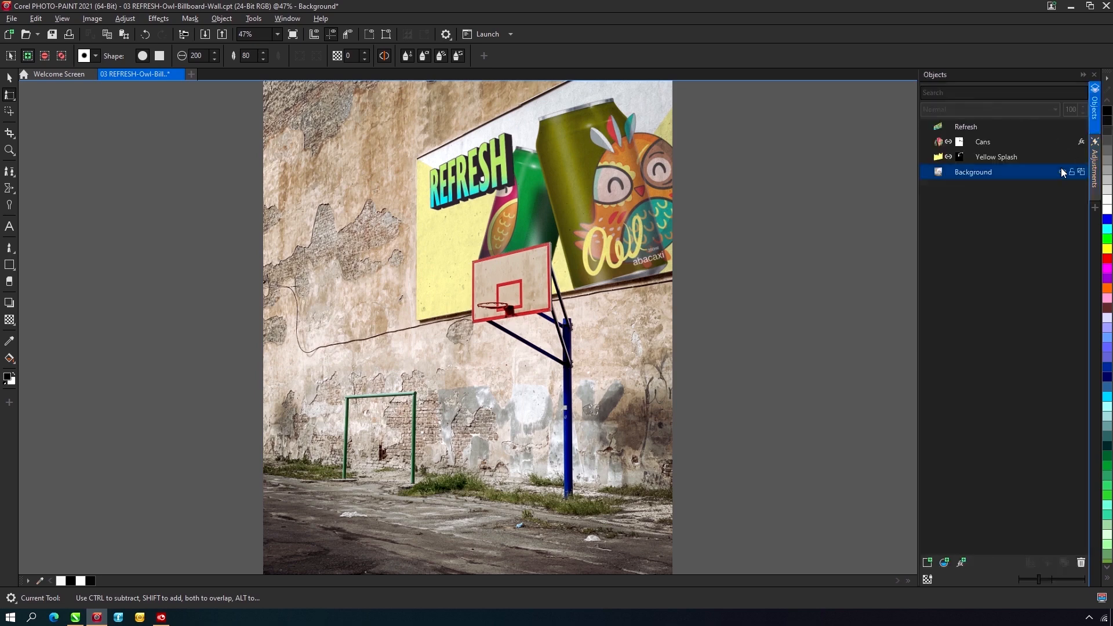
{"action": "left_click", "coordinate": [1094, 166]}
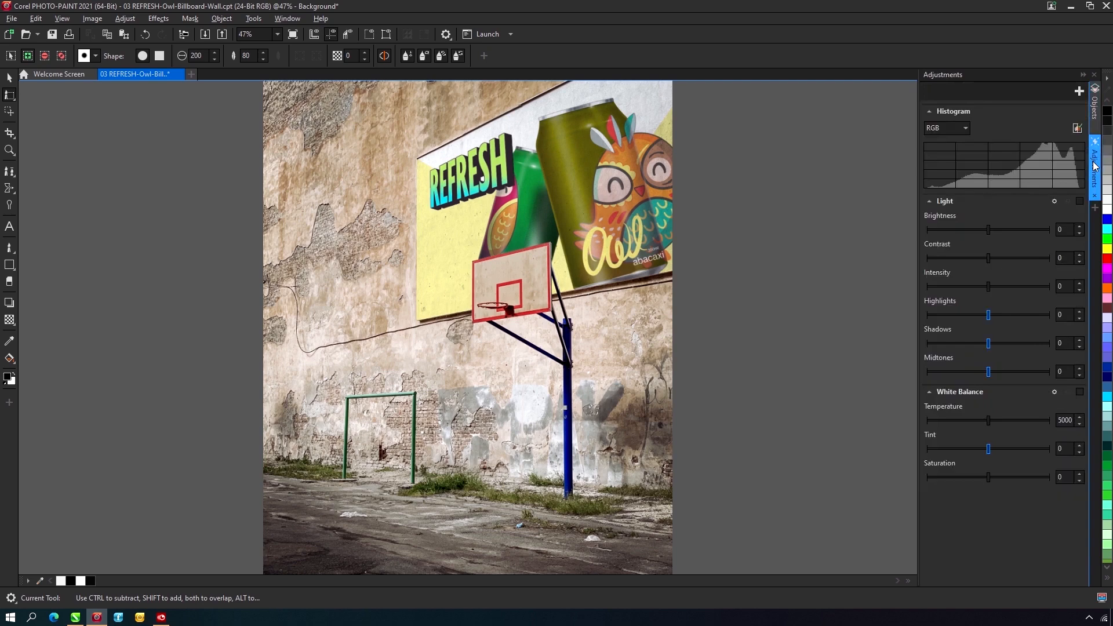
{"action": "left_click", "coordinate": [1079, 92]}
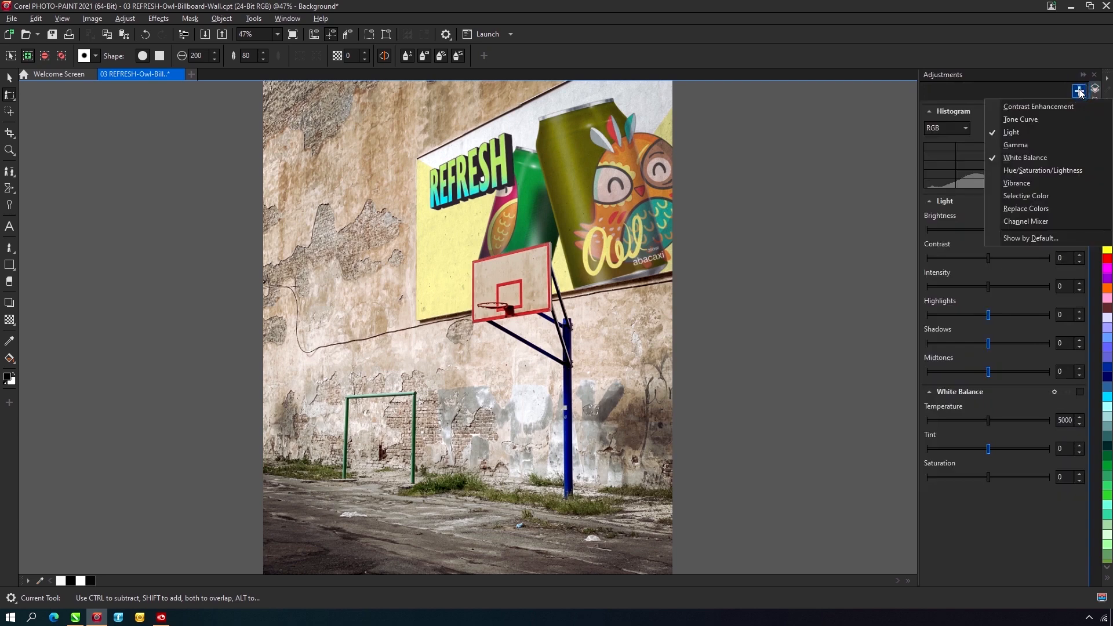
{"action": "left_click", "coordinate": [1050, 119]}
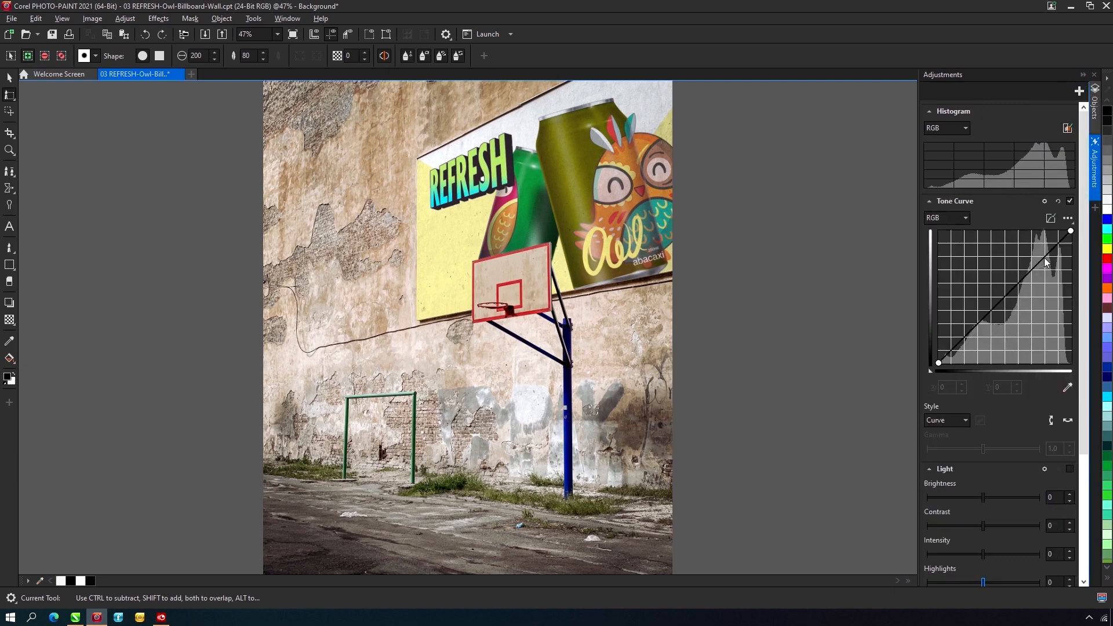
{"action": "left_click_drag", "start_coordinate": [1046, 262], "coordinate": [1043, 249]}
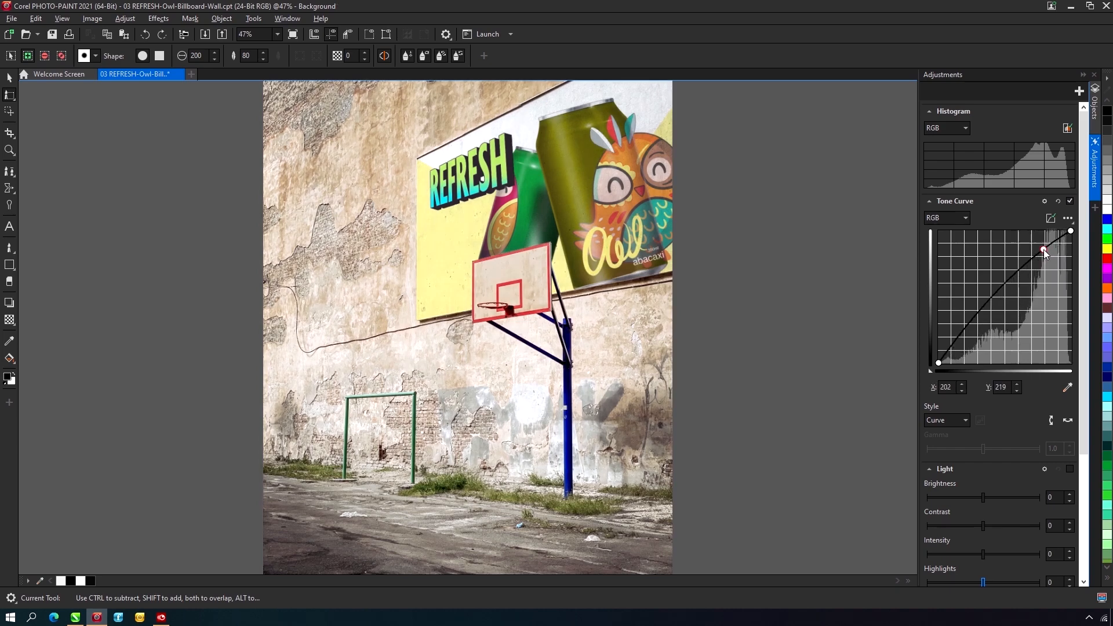
{"action": "left_click", "coordinate": [975, 317]}
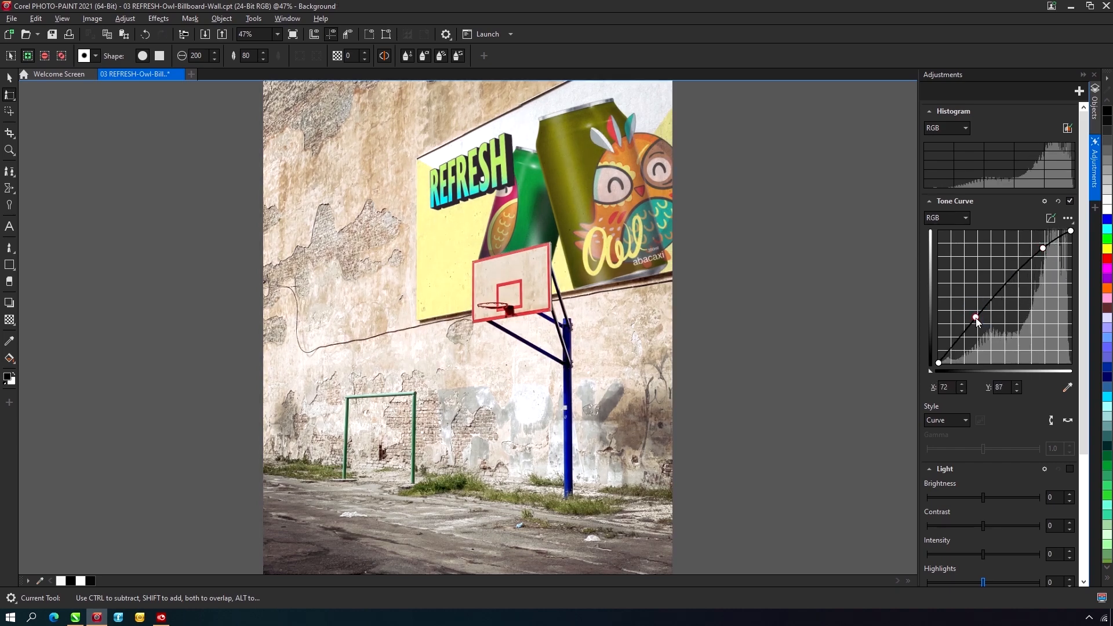
{"action": "left_click_drag", "start_coordinate": [975, 317], "coordinate": [988, 339]}
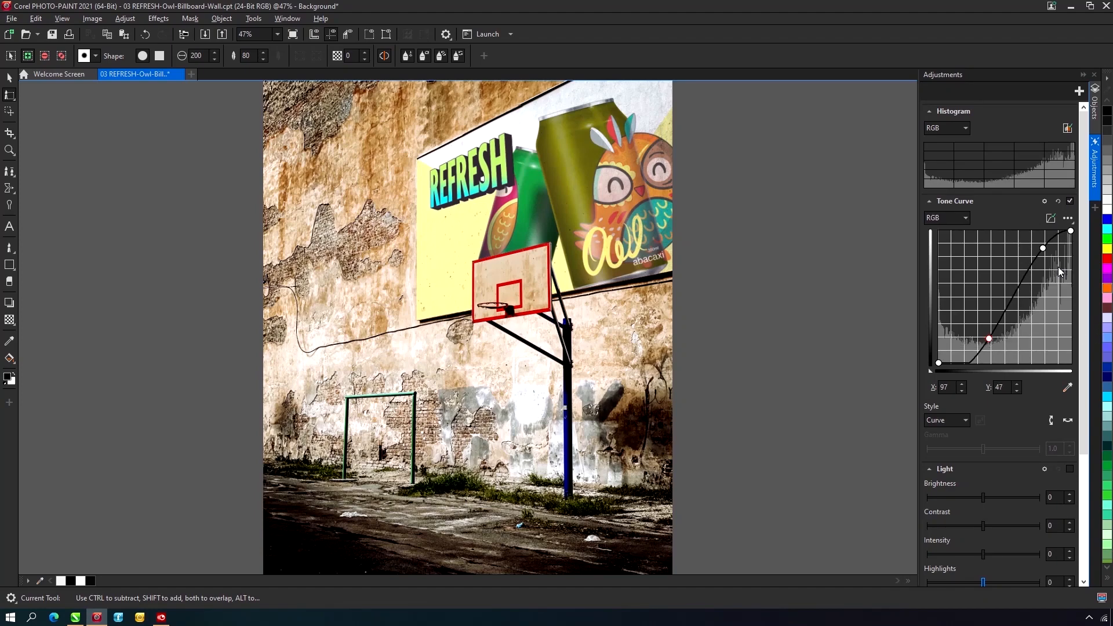
- Raise the Background's Blue channel tone curve with a midpoint at about X 121, Y 143
{"action": "left_click", "coordinate": [965, 219]}
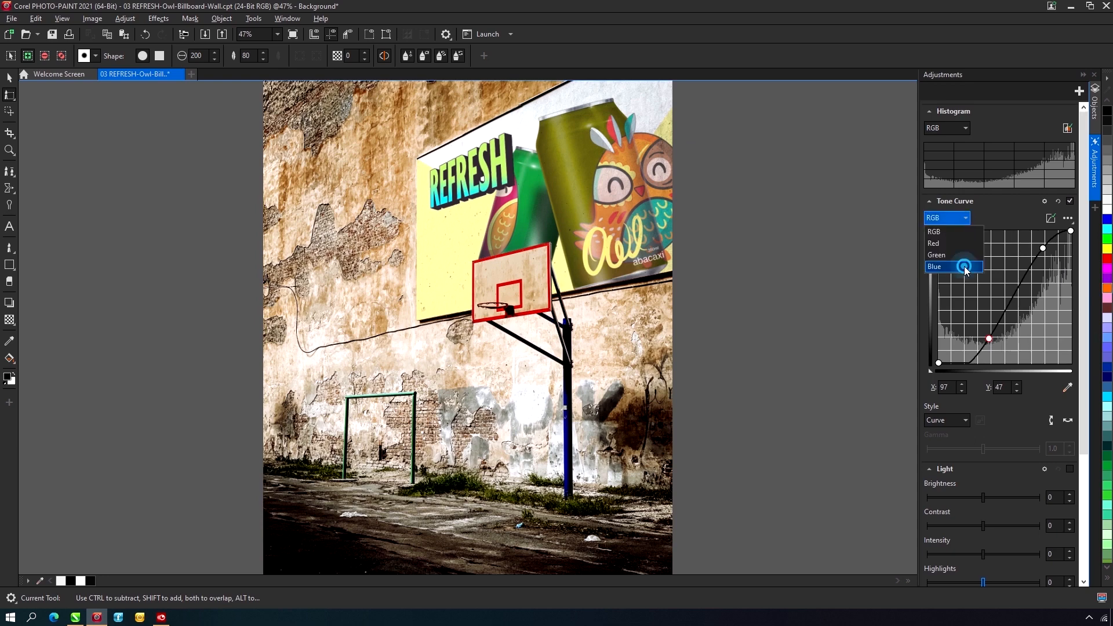
{"action": "left_click", "coordinate": [966, 268]}
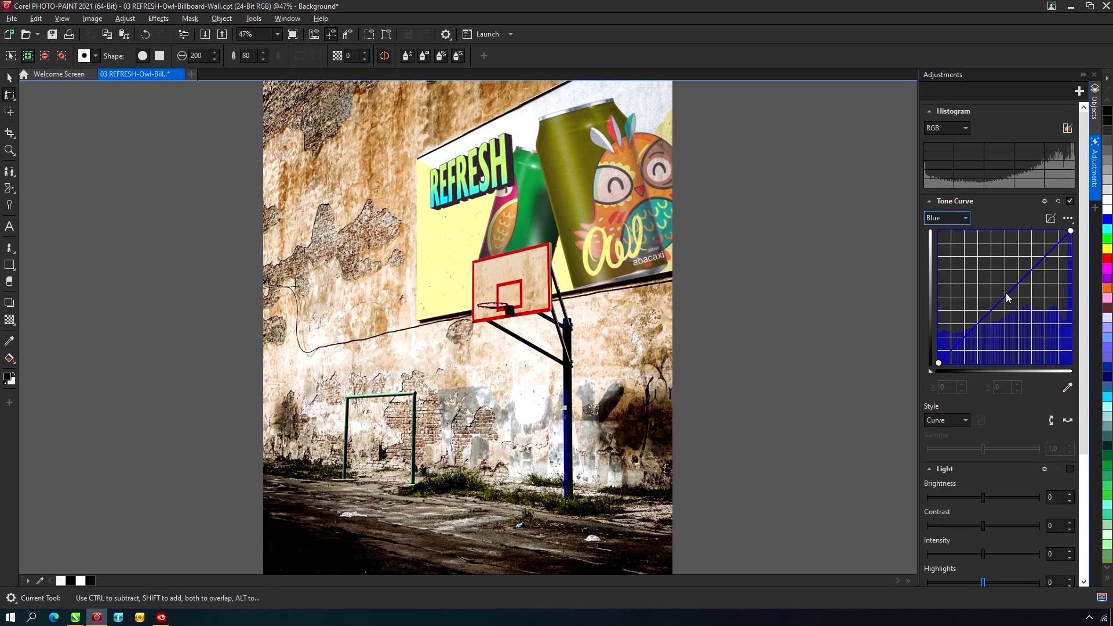
{"action": "left_click_drag", "start_coordinate": [1007, 294], "coordinate": [1002, 292]}
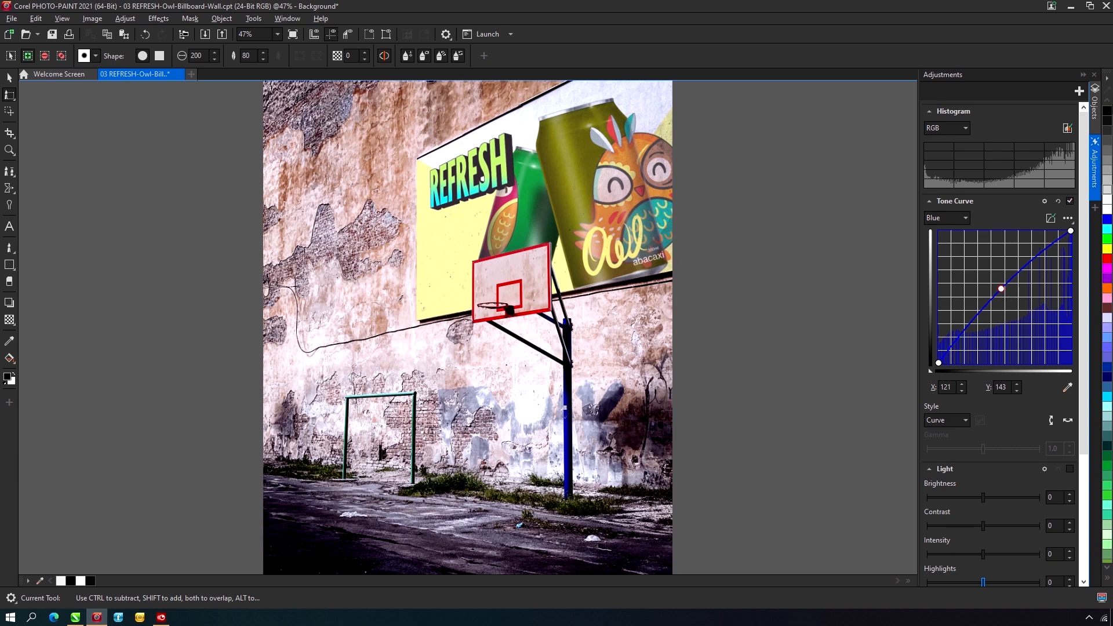
- Adjust the light of the Cans object: set contrast to 19 and highlights to 49, and lower the shadows
{"action": "left_click", "coordinate": [1093, 104]}
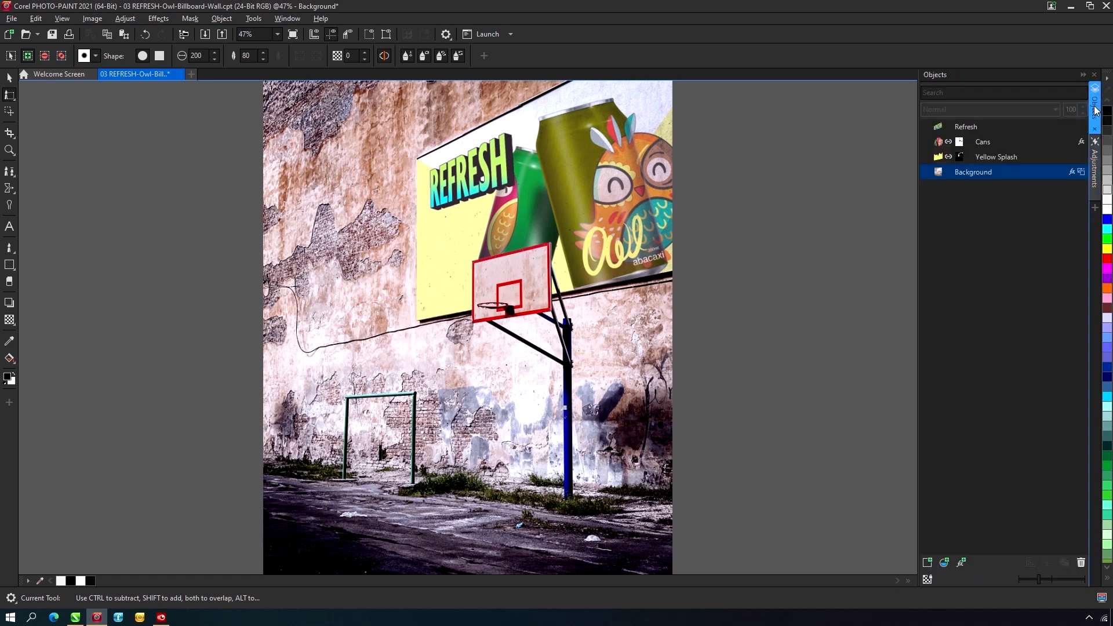
{"action": "left_click", "coordinate": [998, 142]}
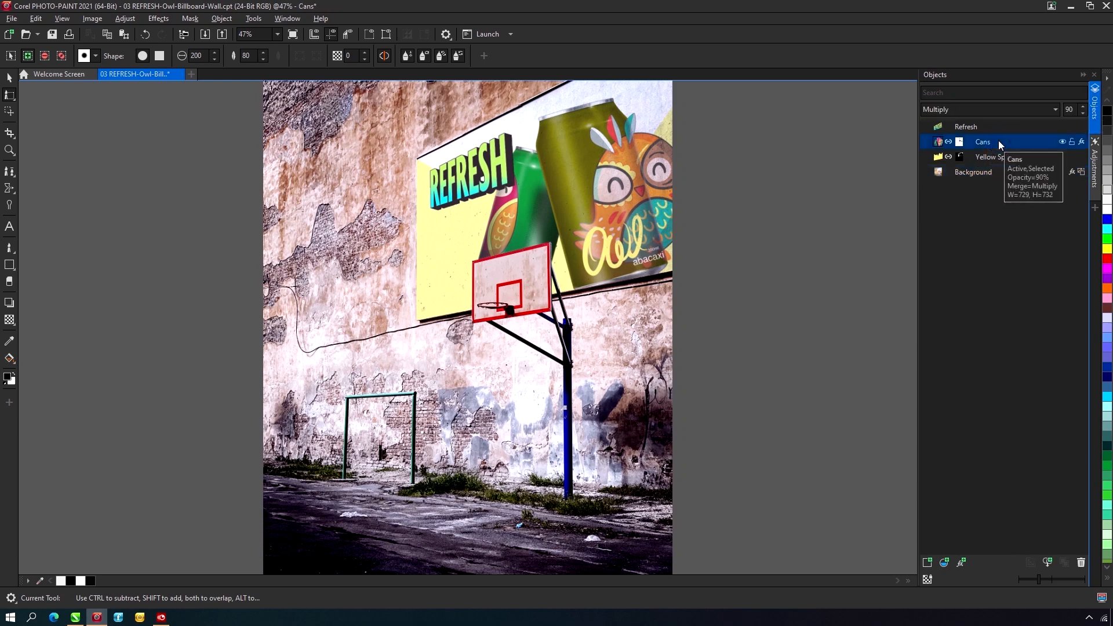
{"action": "left_click", "coordinate": [1094, 169]}
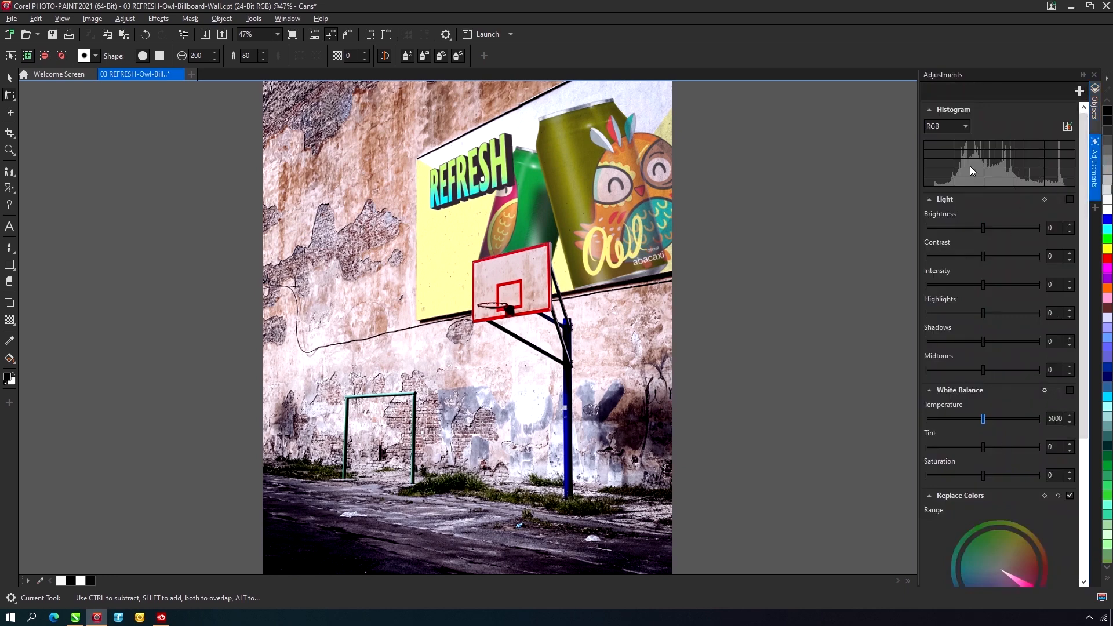
{"action": "left_click", "coordinate": [1051, 256]}
{"action": "left_click_drag", "start_coordinate": [983, 259], "coordinate": [986, 259]}
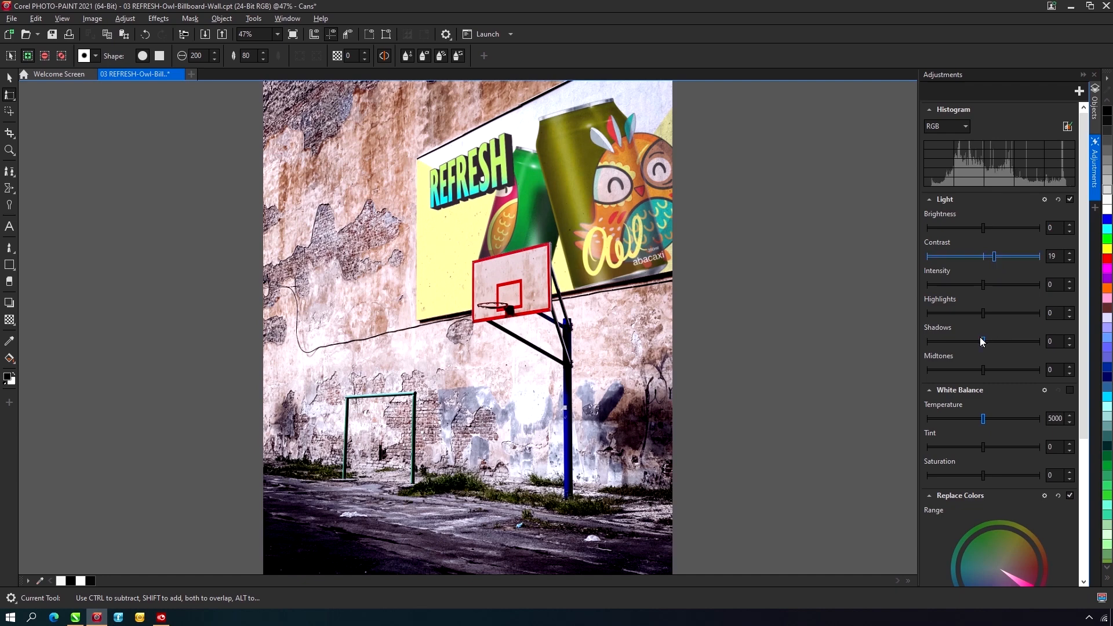
{"action": "left_click_drag", "start_coordinate": [983, 314], "coordinate": [1011, 324]}
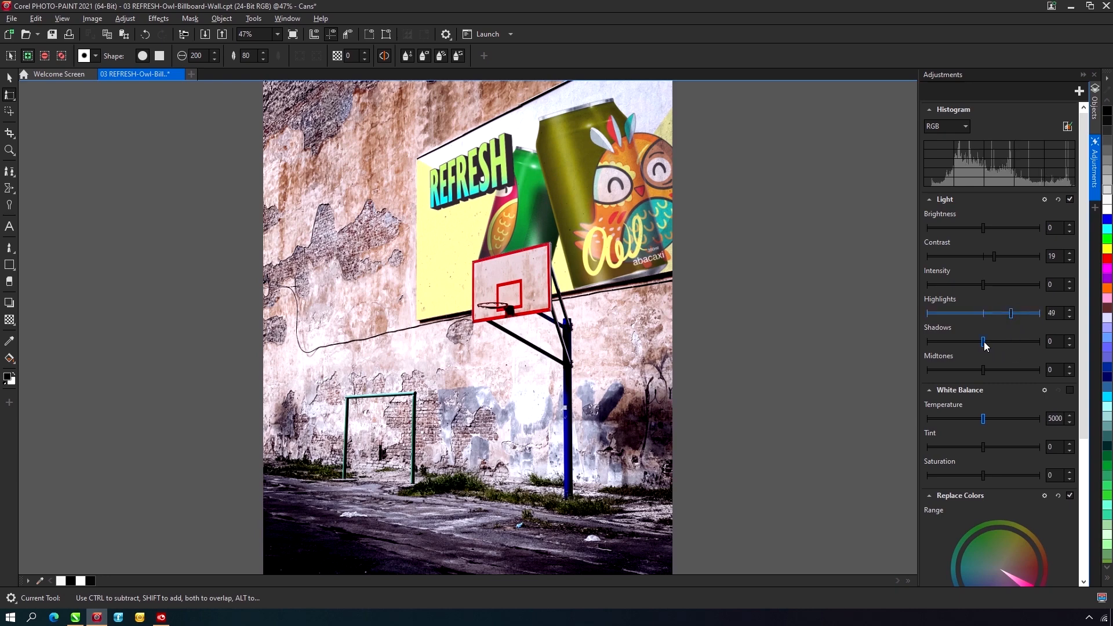
{"action": "left_click_drag", "start_coordinate": [984, 343], "coordinate": [953, 341]}
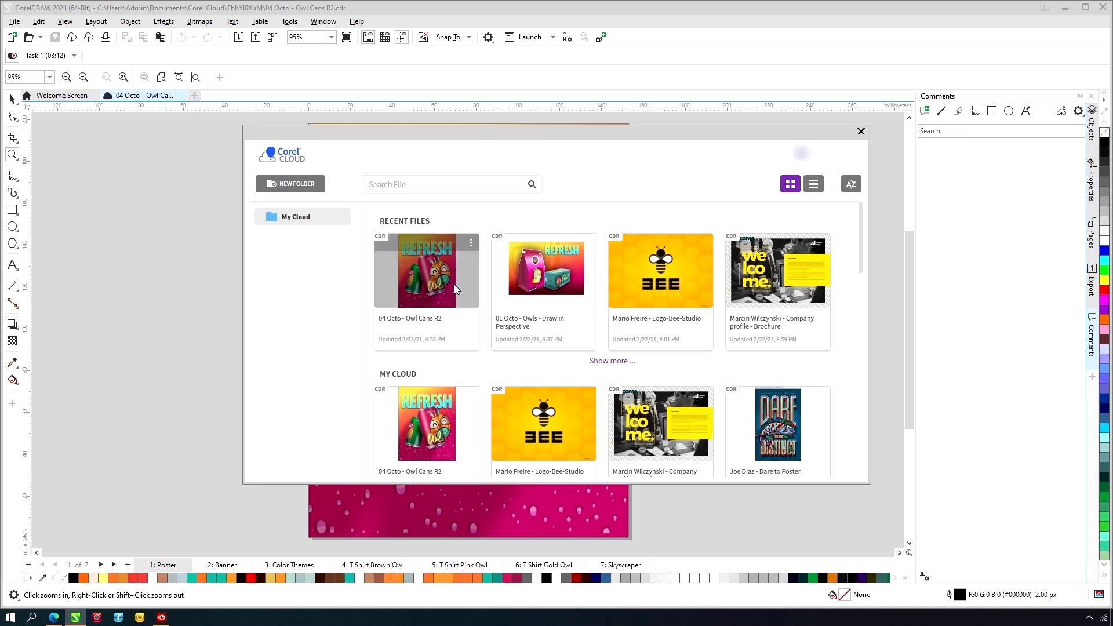
- In CorelDRAW, view the cloud sharing settings of 04 Octo - Owl Cans R2, enter an invitee's e-mail as Reviewer, and close without adding it
{"action": "left_click", "coordinate": [452, 290]}
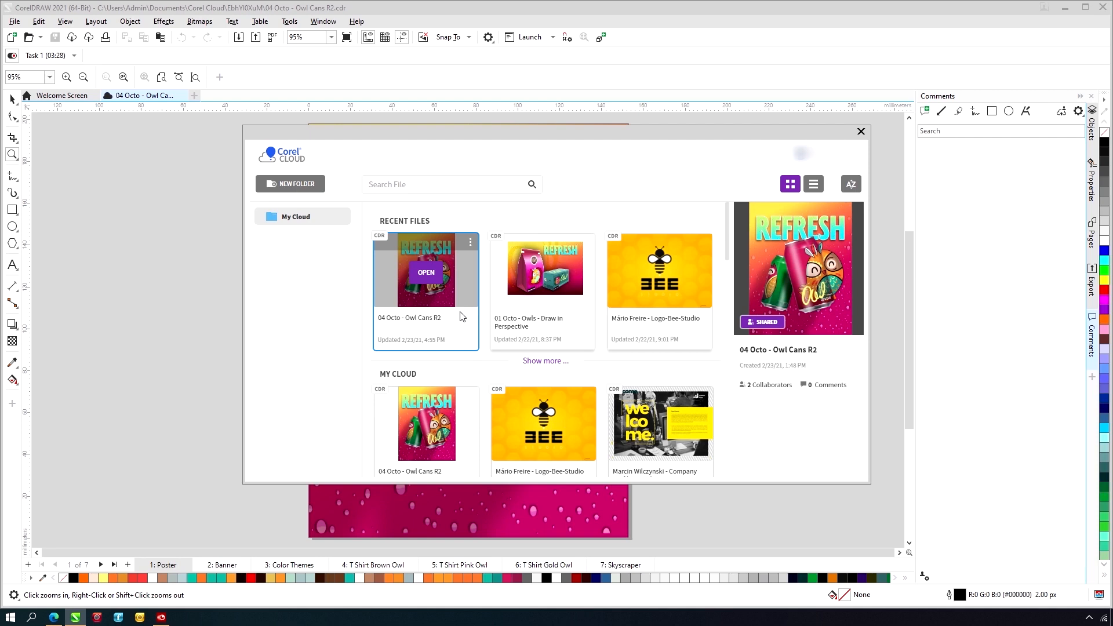
{"action": "left_click", "coordinate": [775, 323]}
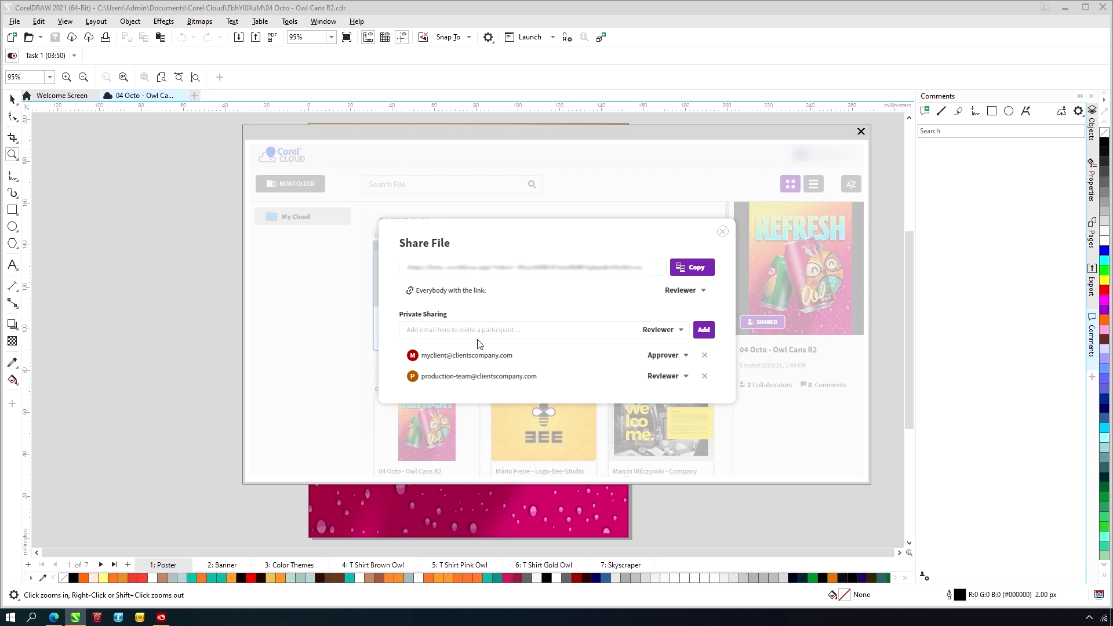
{"action": "type", "text": "yoou@you.com"}
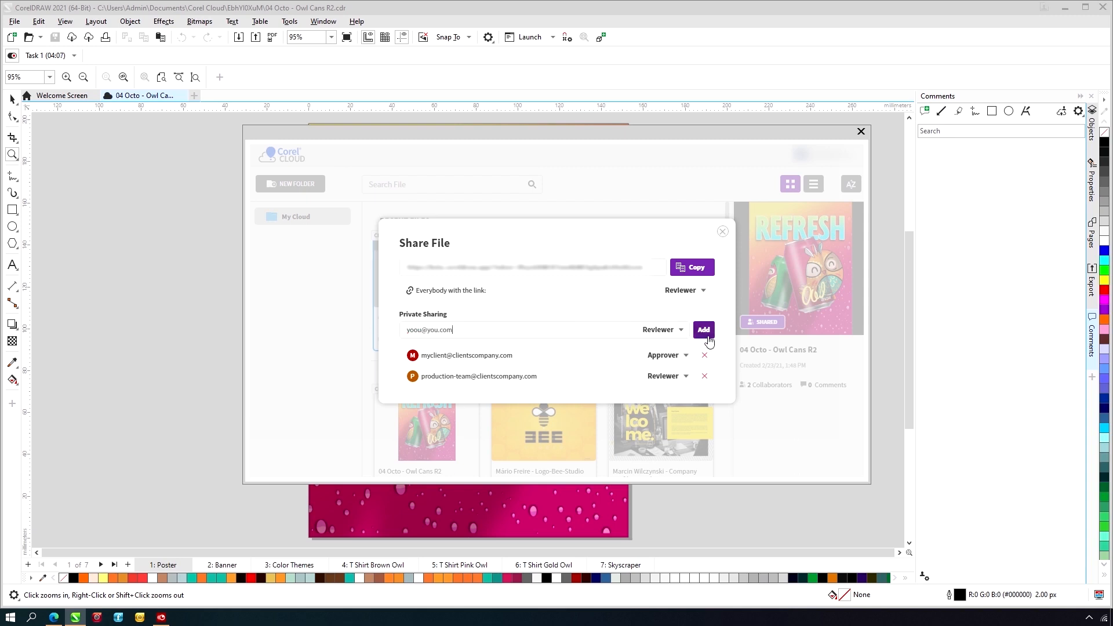
{"action": "left_click", "coordinate": [681, 332]}
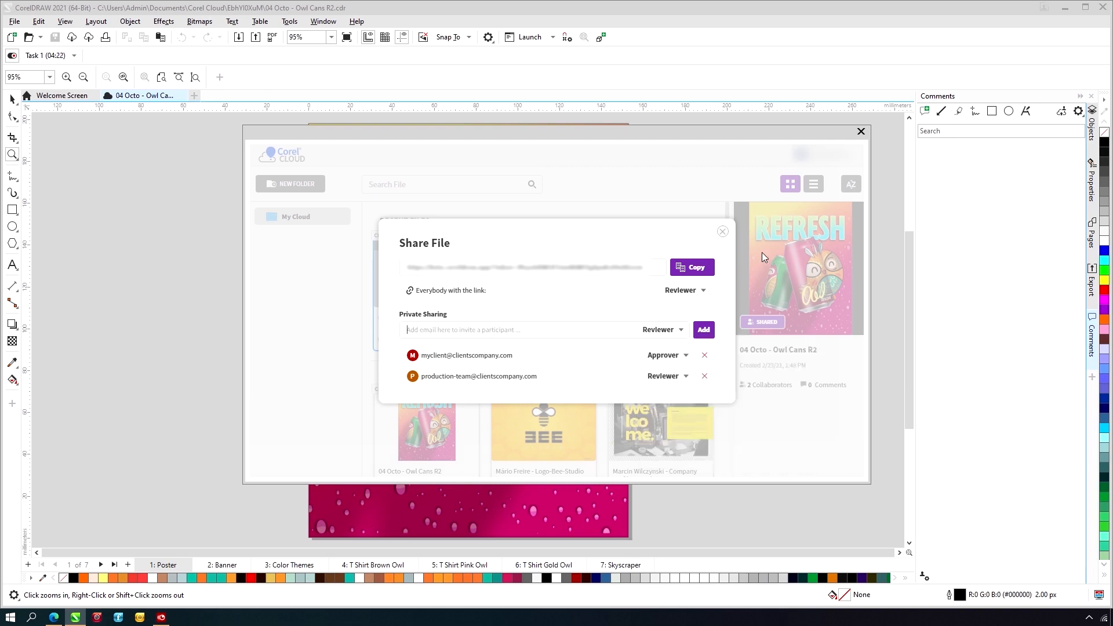
{"action": "left_click", "coordinate": [721, 232]}
- Open 04 Octo - Owl Cans R2 from the Corel Cloud files
{"action": "mouse_move", "coordinate": [429, 284]}
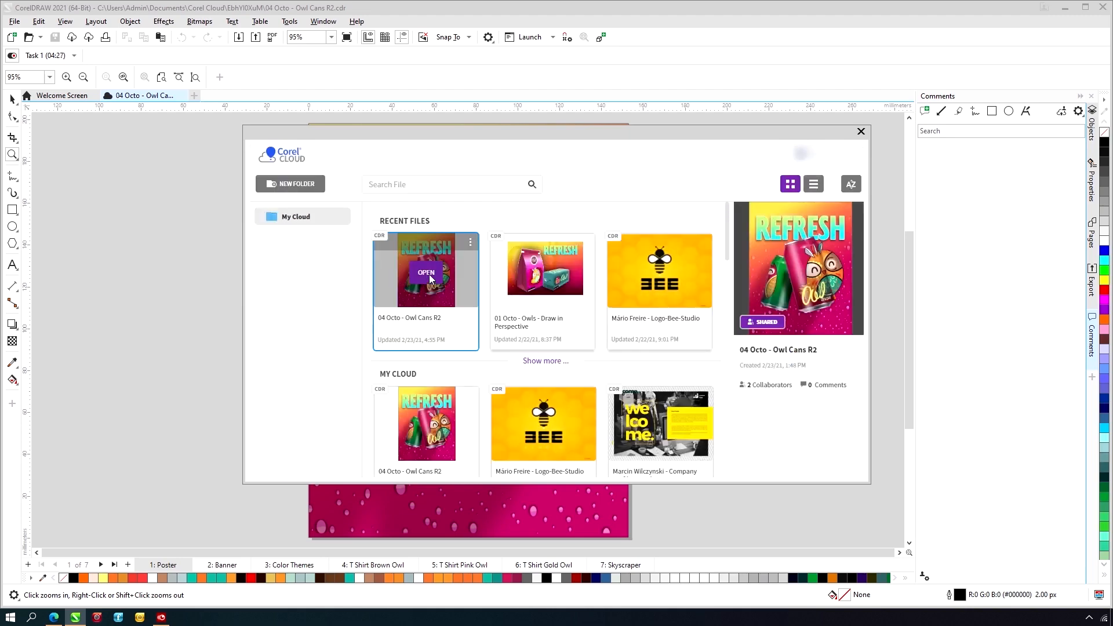
{"action": "left_click", "coordinate": [429, 279]}
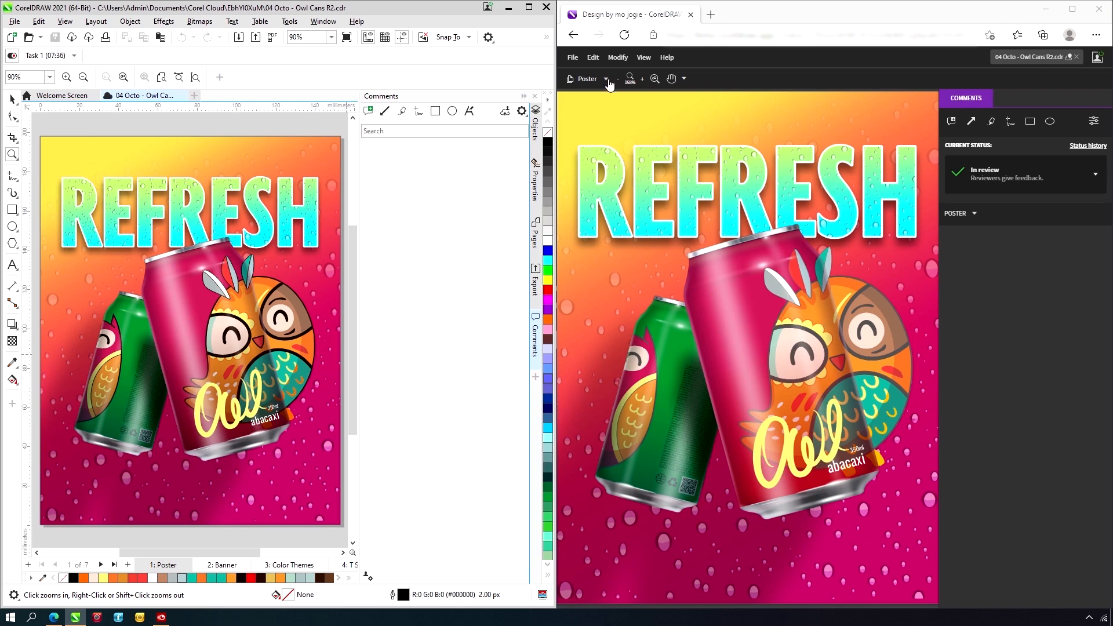
- In the web review app, view the Banner and Color Themes pages of the shared design and return to the Poster page
{"action": "left_click", "coordinate": [606, 81]}
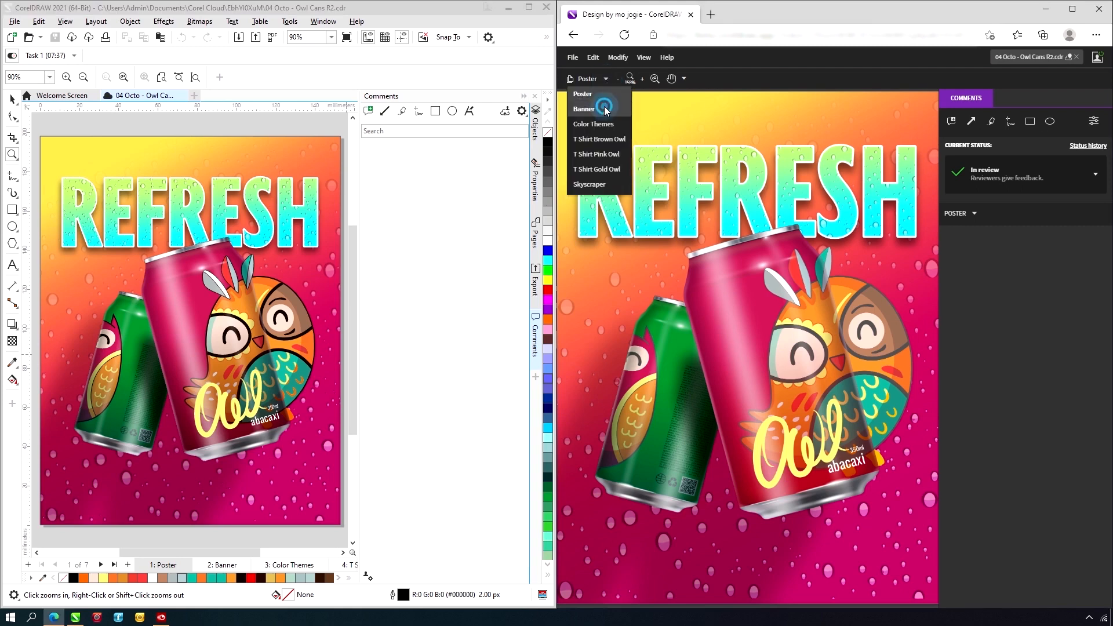
{"action": "left_click", "coordinate": [606, 110]}
{"action": "left_click", "coordinate": [603, 84]}
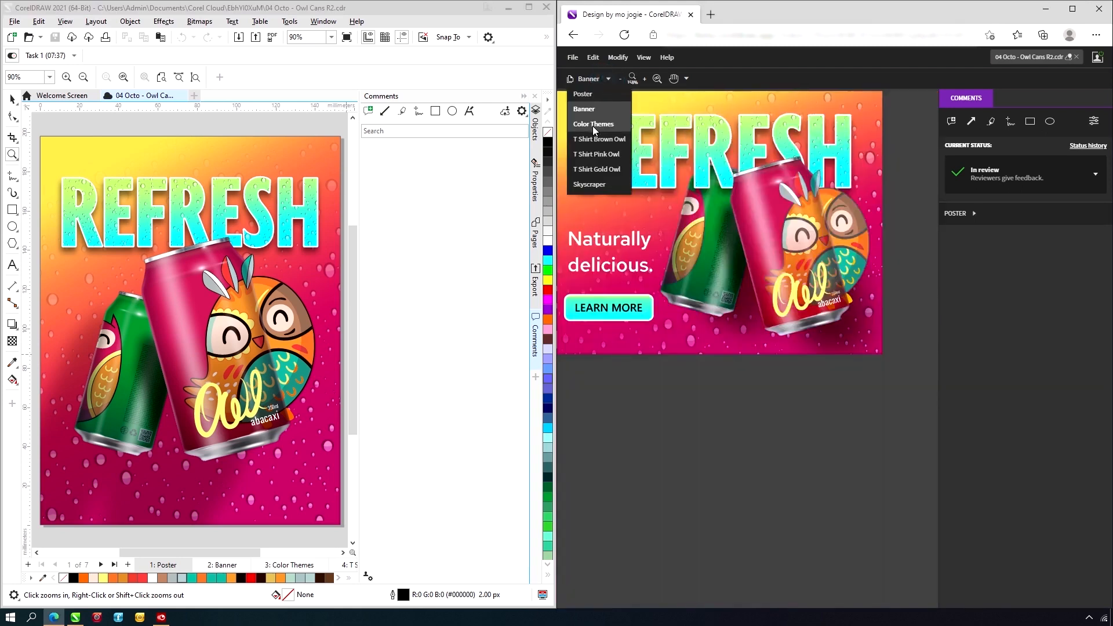
{"action": "left_click", "coordinate": [593, 124]}
{"action": "left_click", "coordinate": [595, 79]}
{"action": "left_click", "coordinate": [594, 93]}
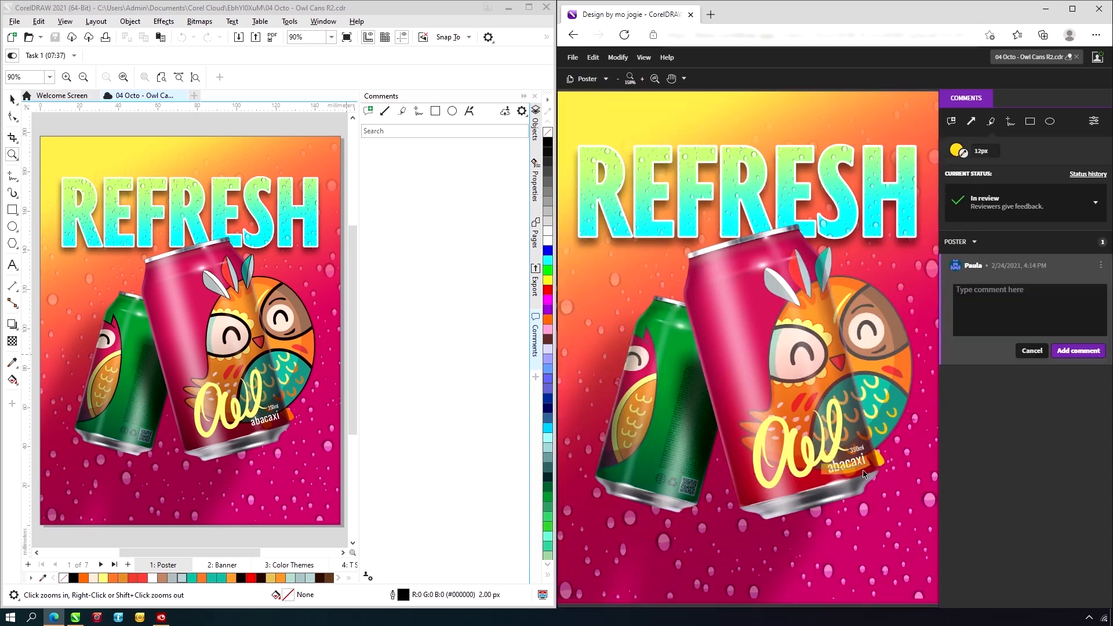
- Highlight the word abacaxi on the poster's large can and add the comment "pineapple for english geos"
{"action": "left_click", "coordinate": [1000, 299]}
{"action": "type", "text": "pineapple for english geos"}
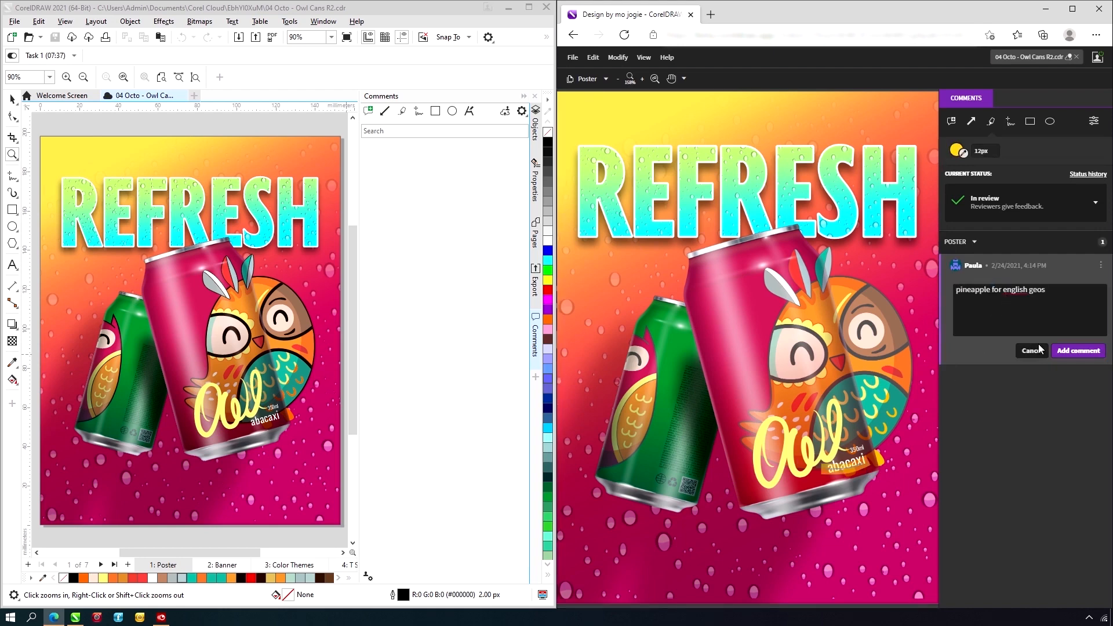
{"action": "left_click", "coordinate": [1069, 352]}
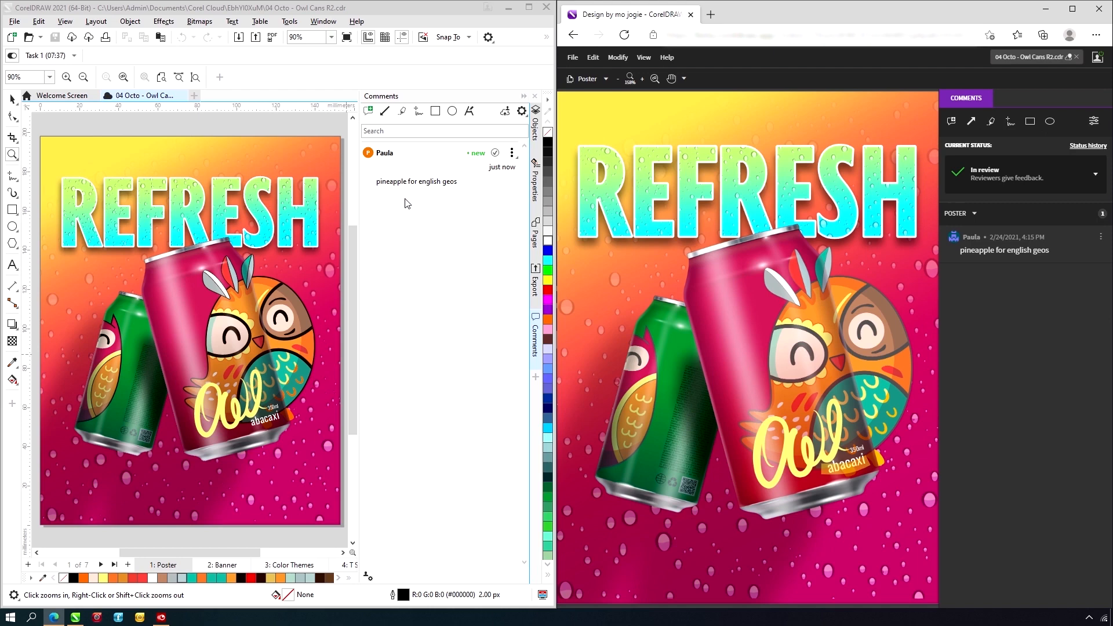
- Switch to CorelDRAW and reply "np making the change" to the pineapple comment
{"action": "left_click", "coordinate": [444, 182]}
{"action": "left_click", "coordinate": [443, 196]}
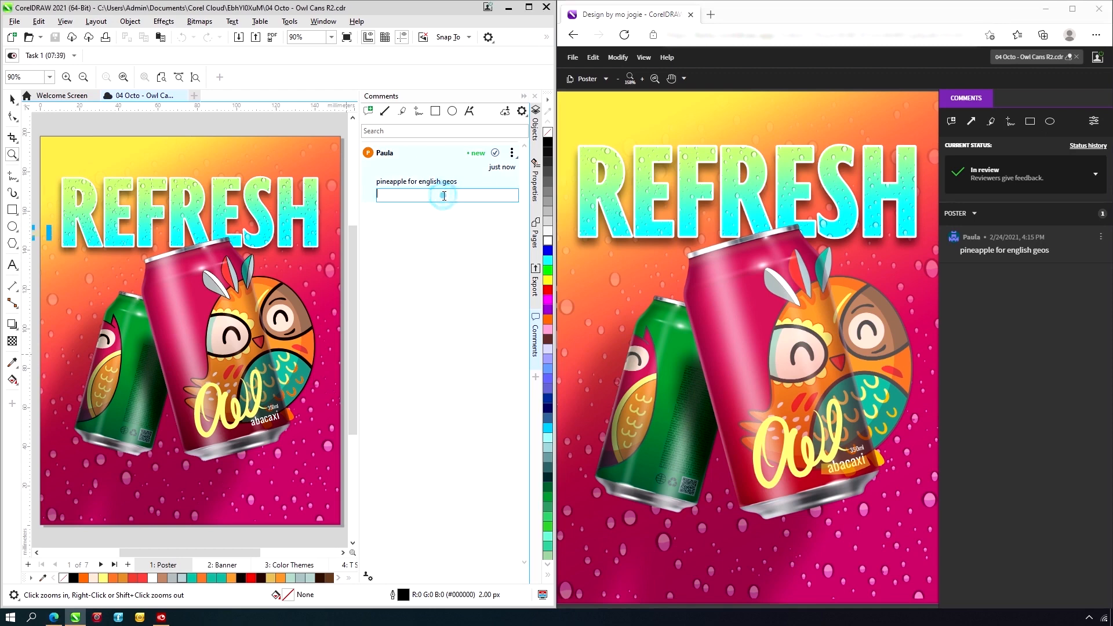
{"action": "type", "text": "np m"}
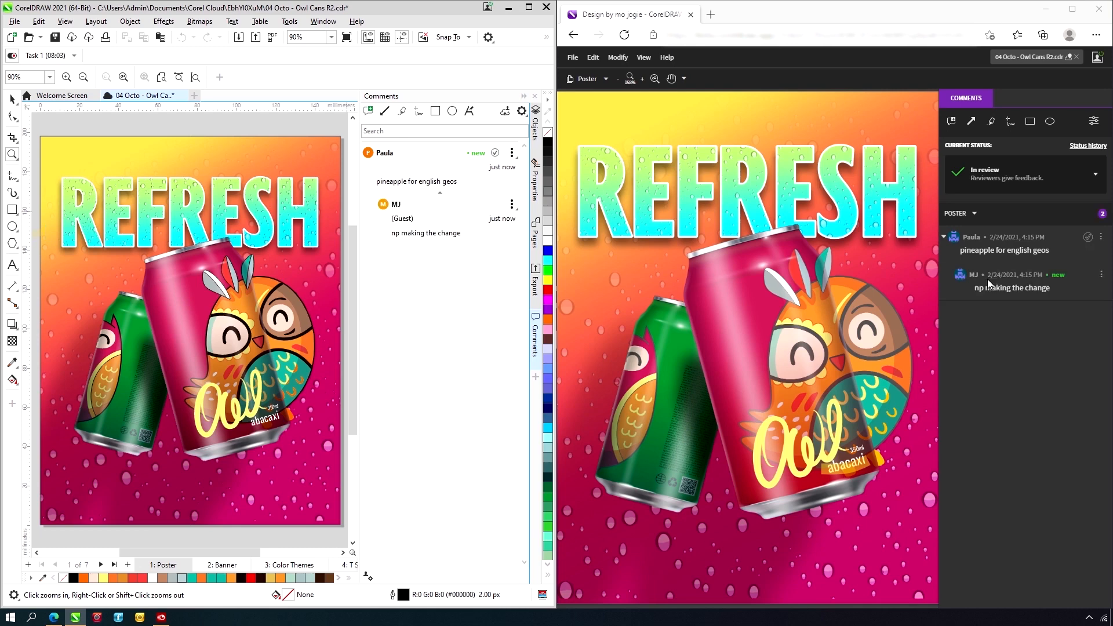
- Pin the comment "pls make the can blue" on the green can in the web review, and reply "updating right away" from CorelDRAW
{"action": "left_click", "coordinate": [950, 120]}
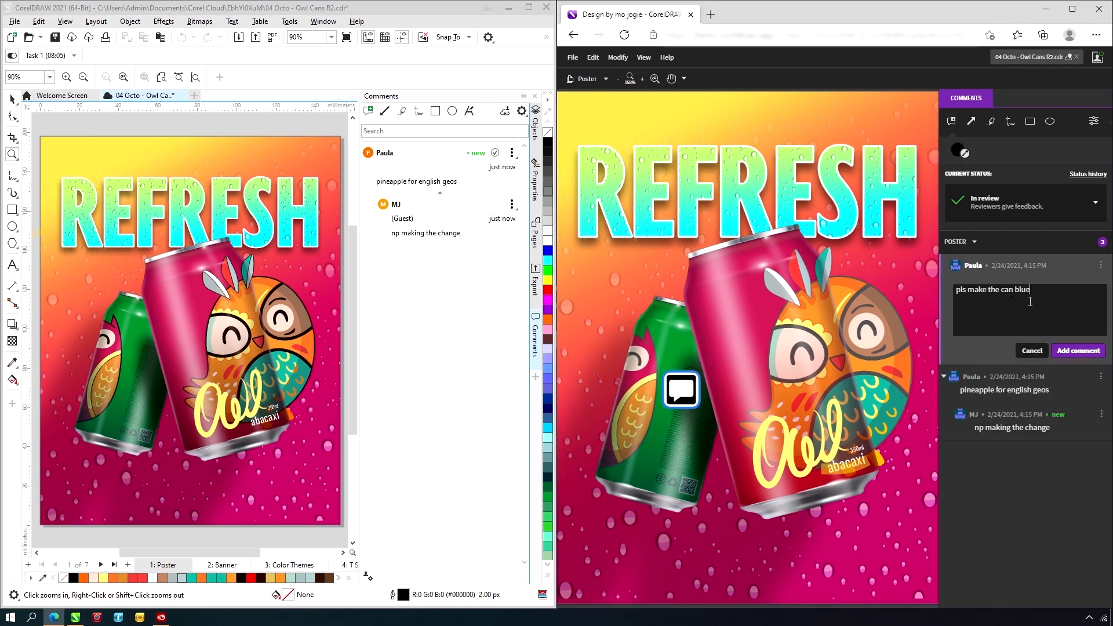
{"action": "left_click", "coordinate": [1069, 351]}
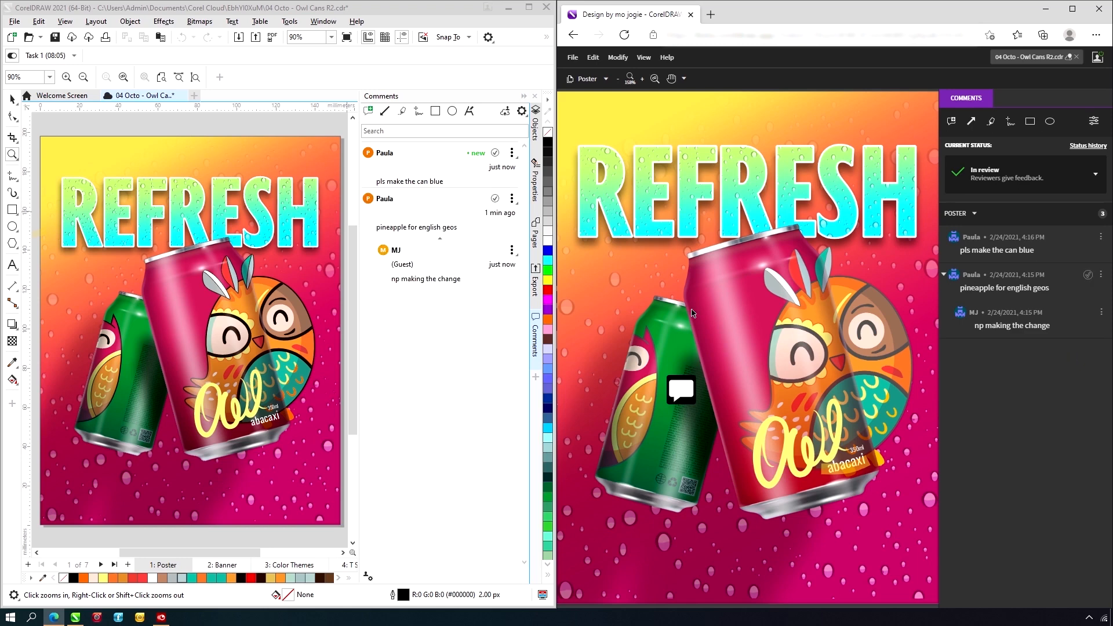
{"action": "left_click", "coordinate": [450, 182]}
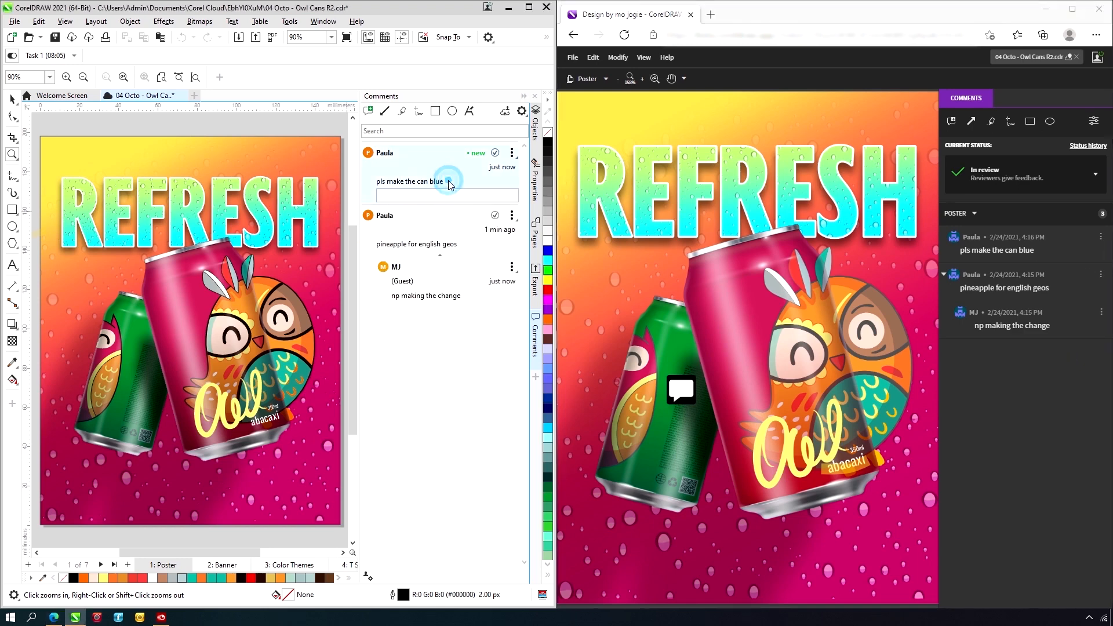
{"action": "left_click", "coordinate": [449, 197]}
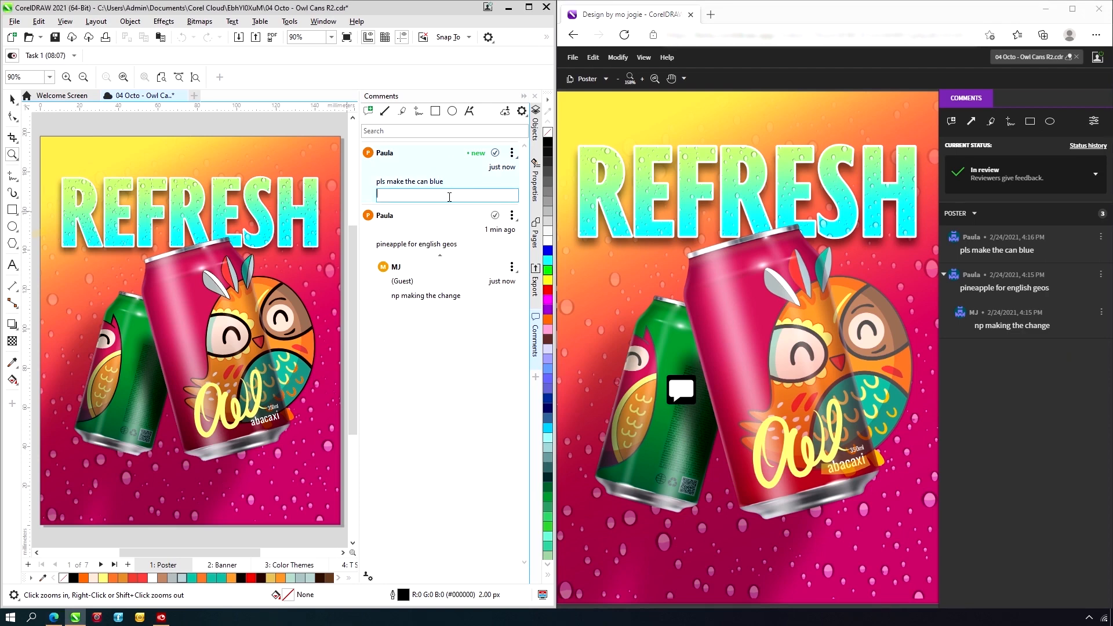
{"action": "type", "text": "updating right away"}
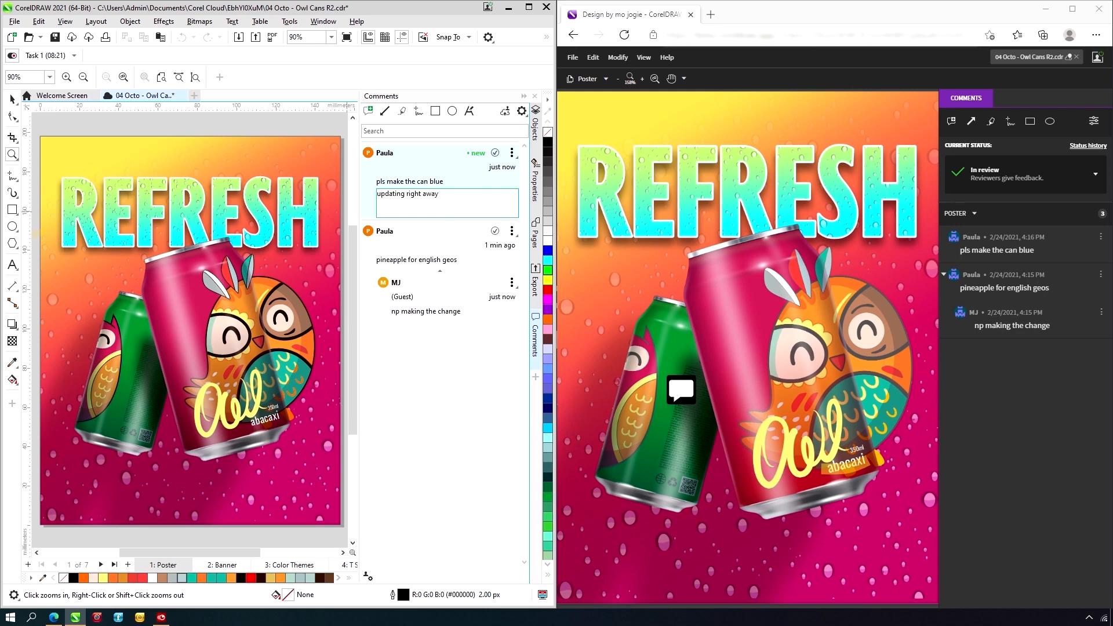
{"action": "key", "text": "Return"}
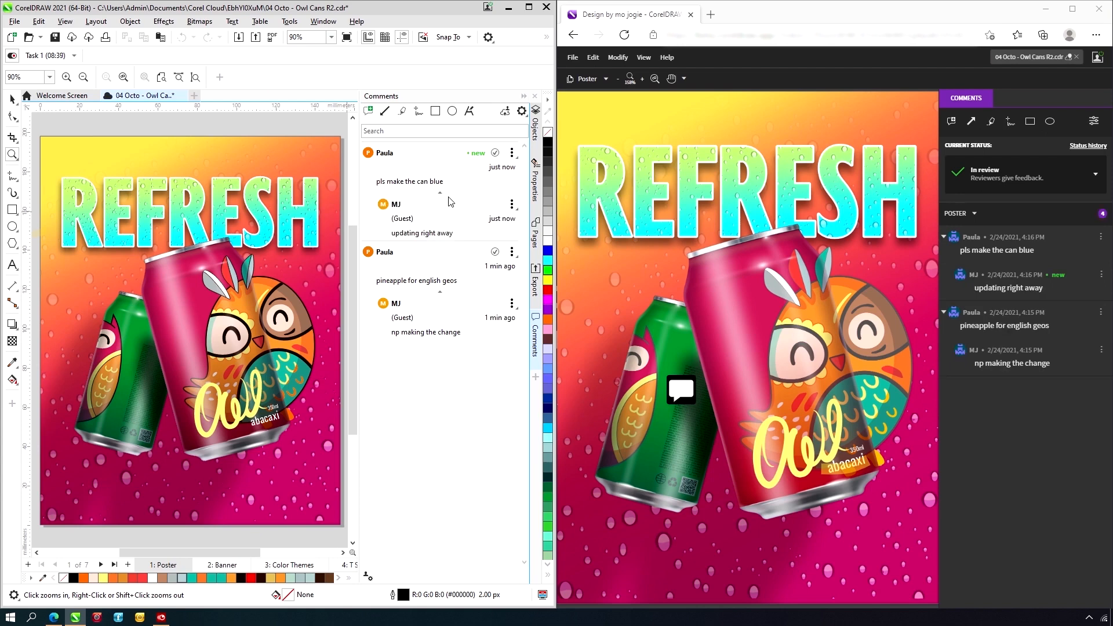
- Maximize CorelDRAW, replace the large can's flavor text abacaxi with pineapple, and finish editing the text
{"action": "left_click", "coordinate": [528, 8]}
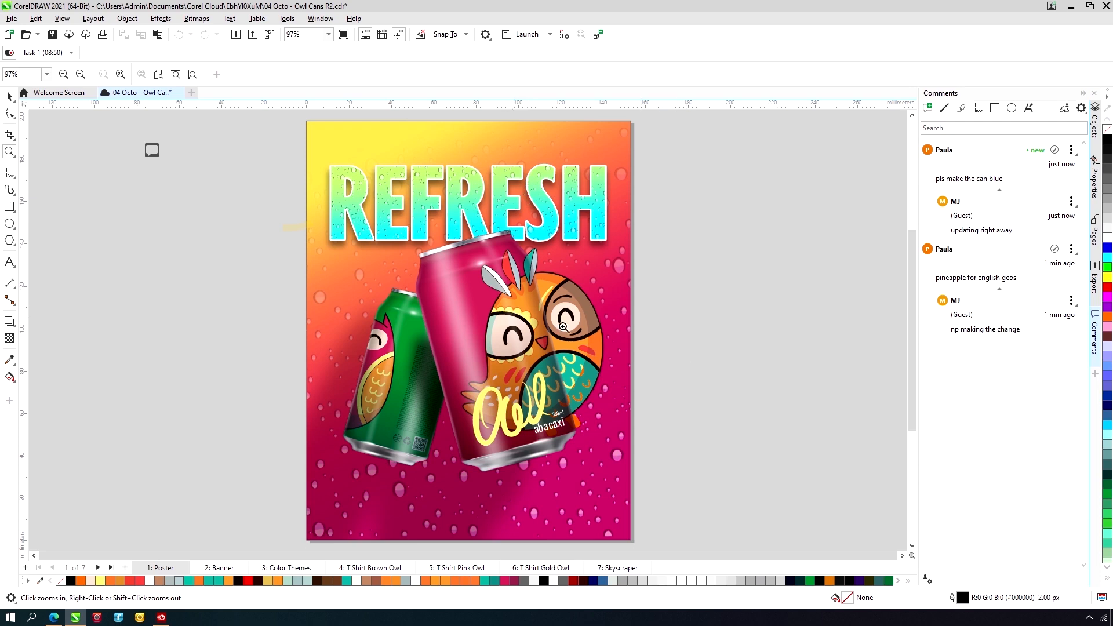
{"action": "key", "text": "F8"}
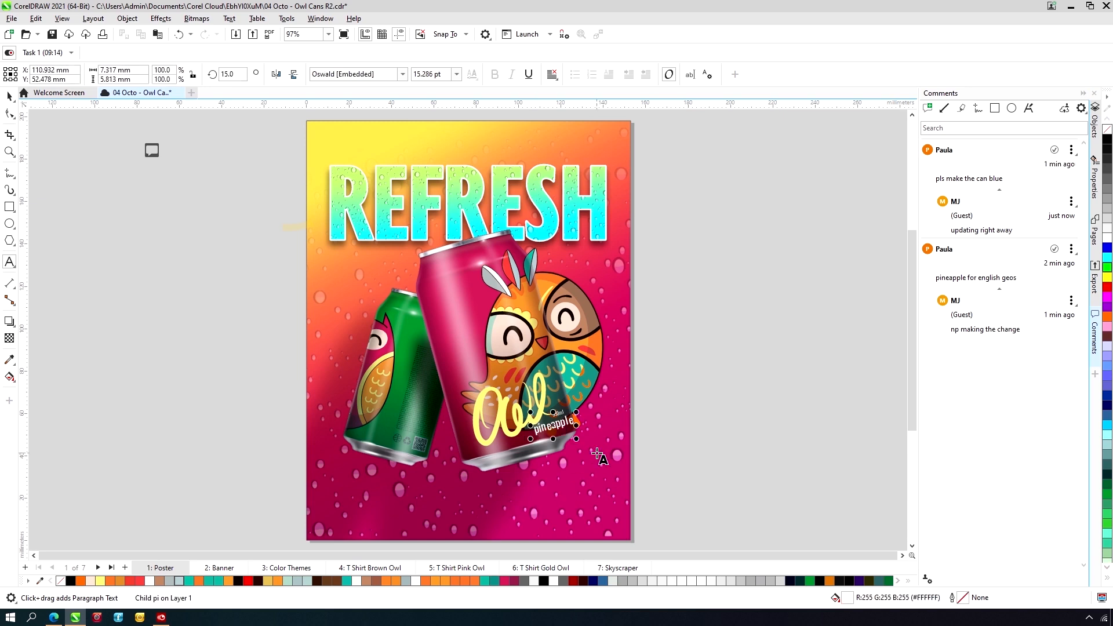
{"action": "left_click", "coordinate": [11, 114]}
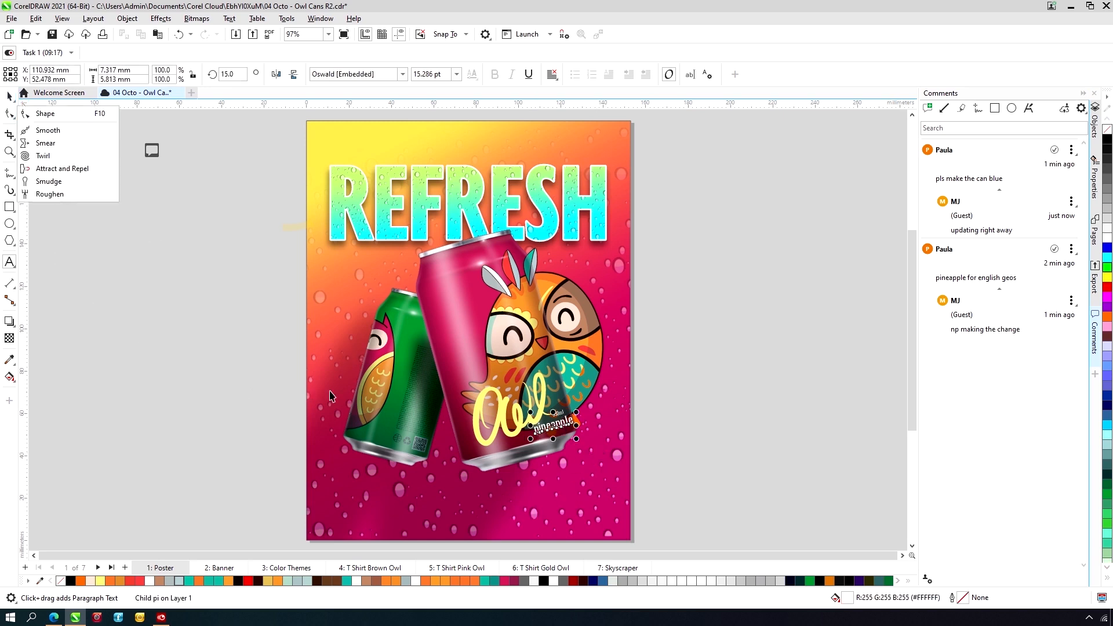
{"action": "key", "text": "ctrl+space"}
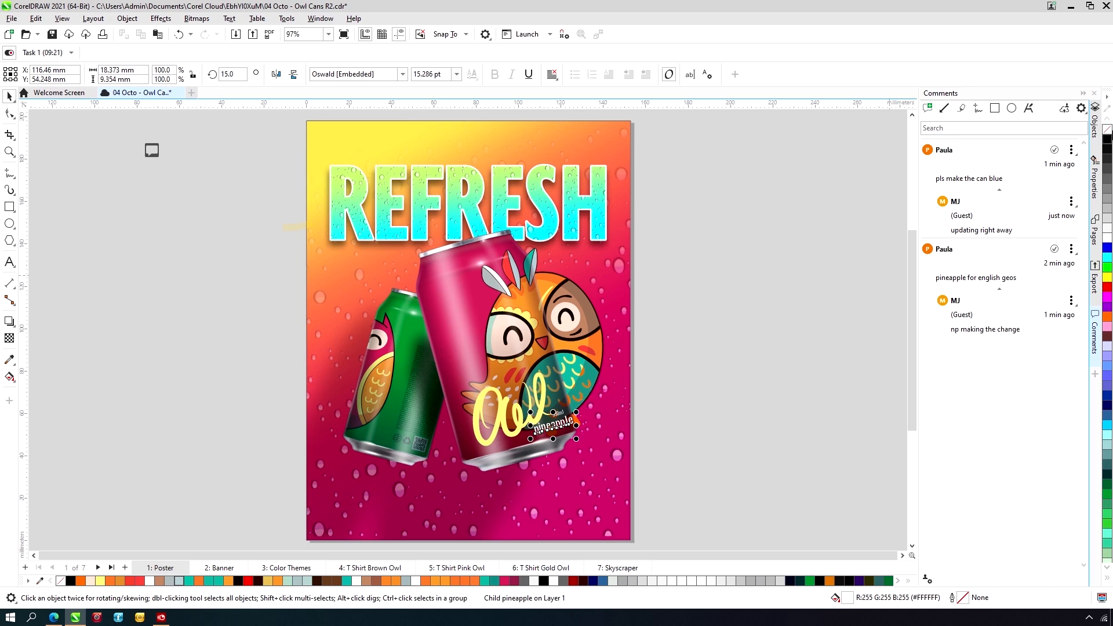
- Select the Green object inside the nested Can Back group and fill it with teal #14B5A5
{"action": "left_click", "coordinate": [1095, 124]}
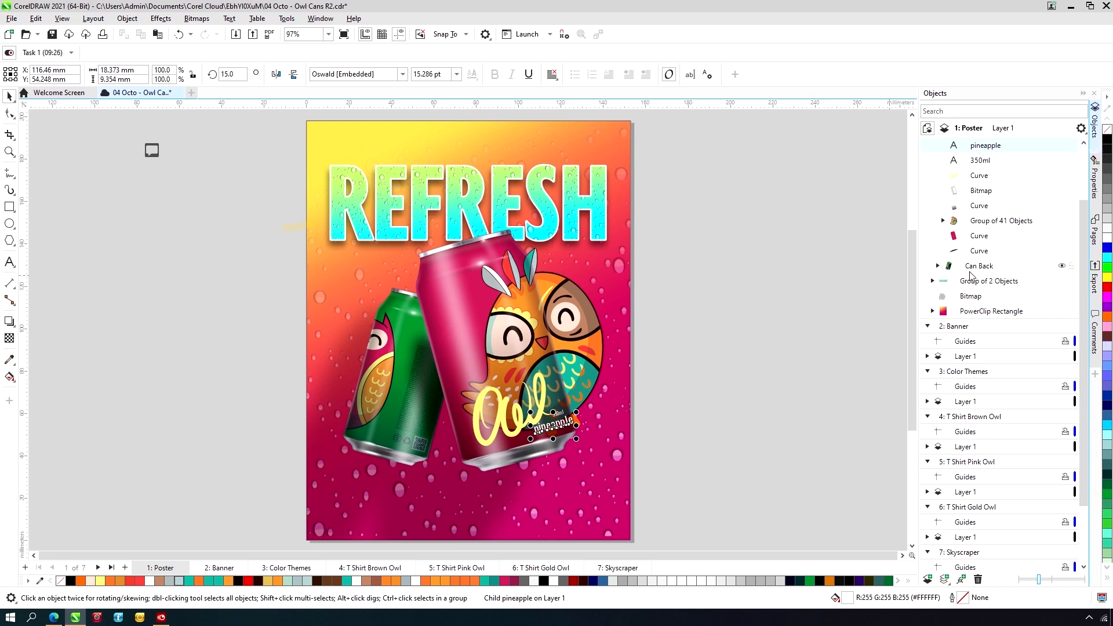
{"action": "left_click", "coordinate": [937, 265]}
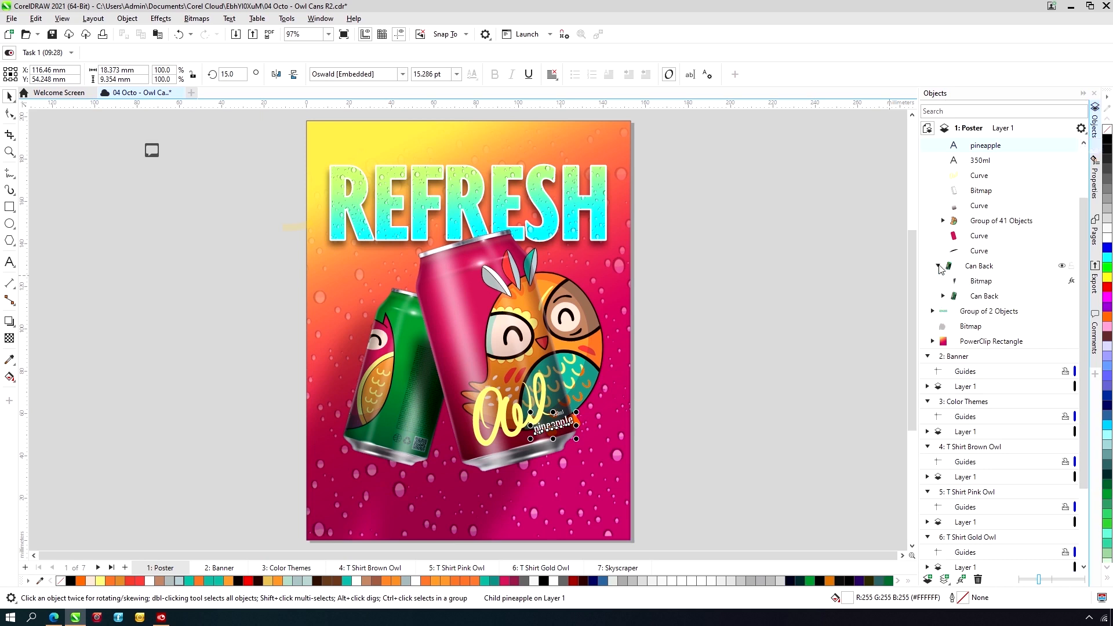
{"action": "left_click", "coordinate": [943, 297]}
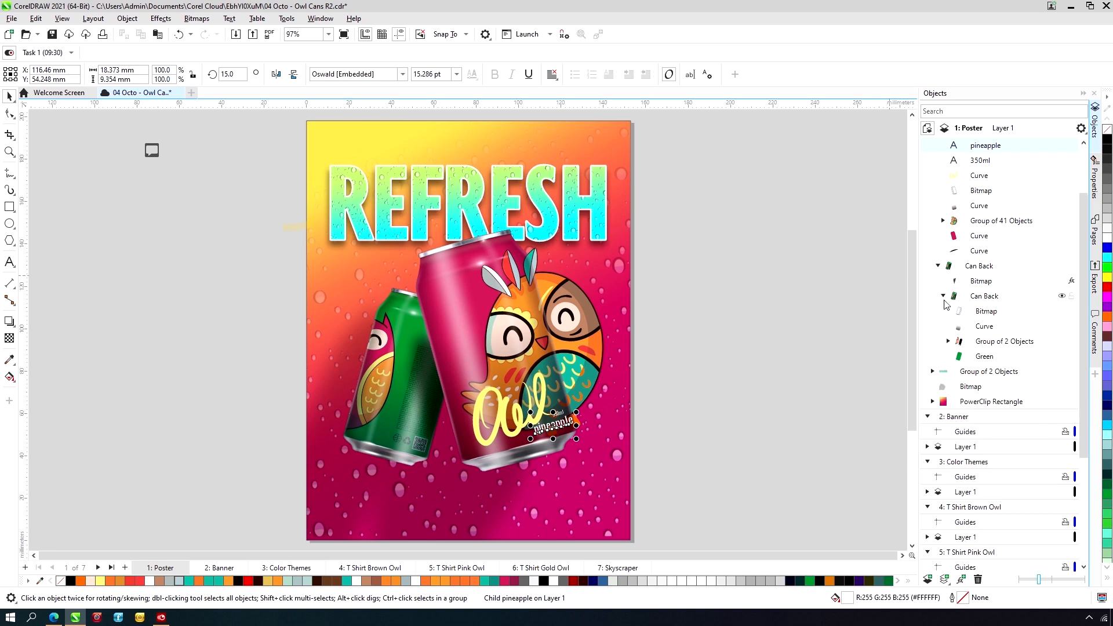
{"action": "left_click", "coordinate": [983, 357]}
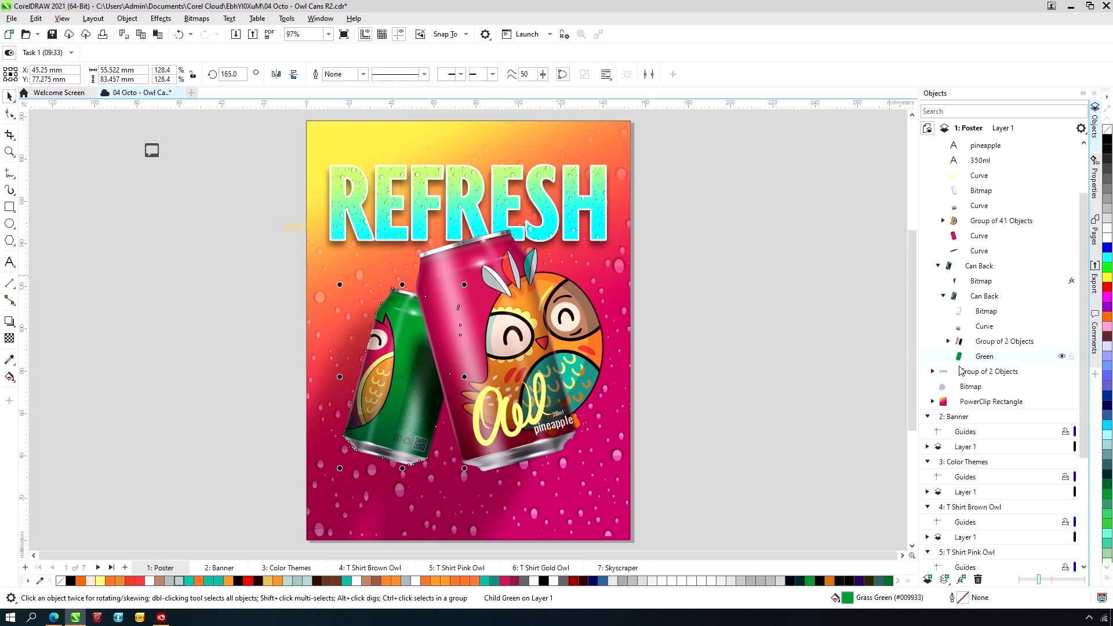
{"action": "left_click", "coordinate": [346, 582]}
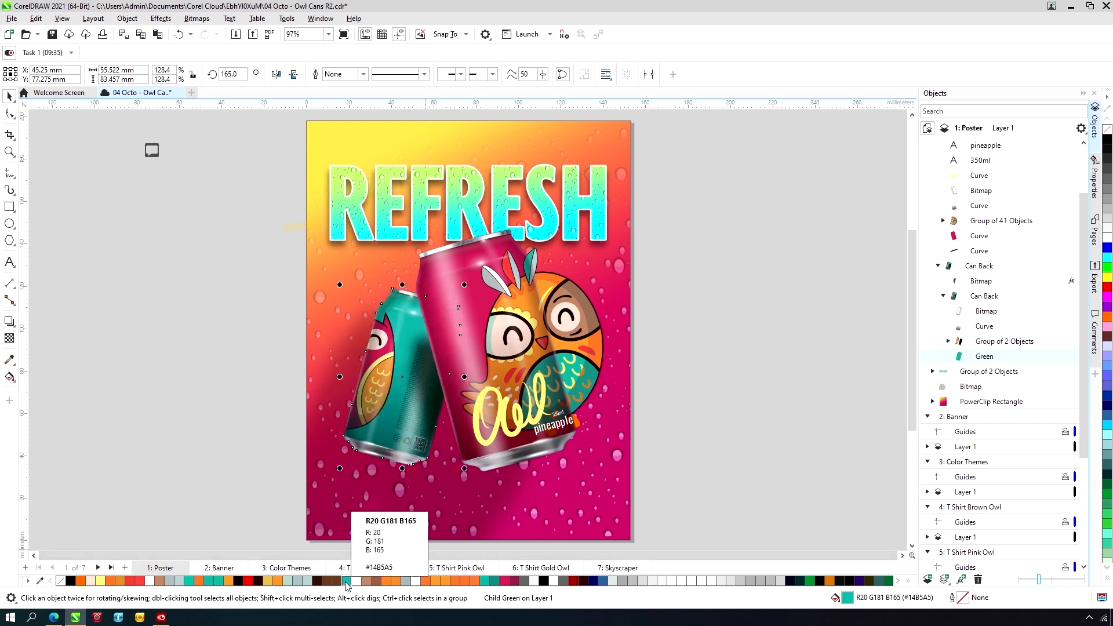